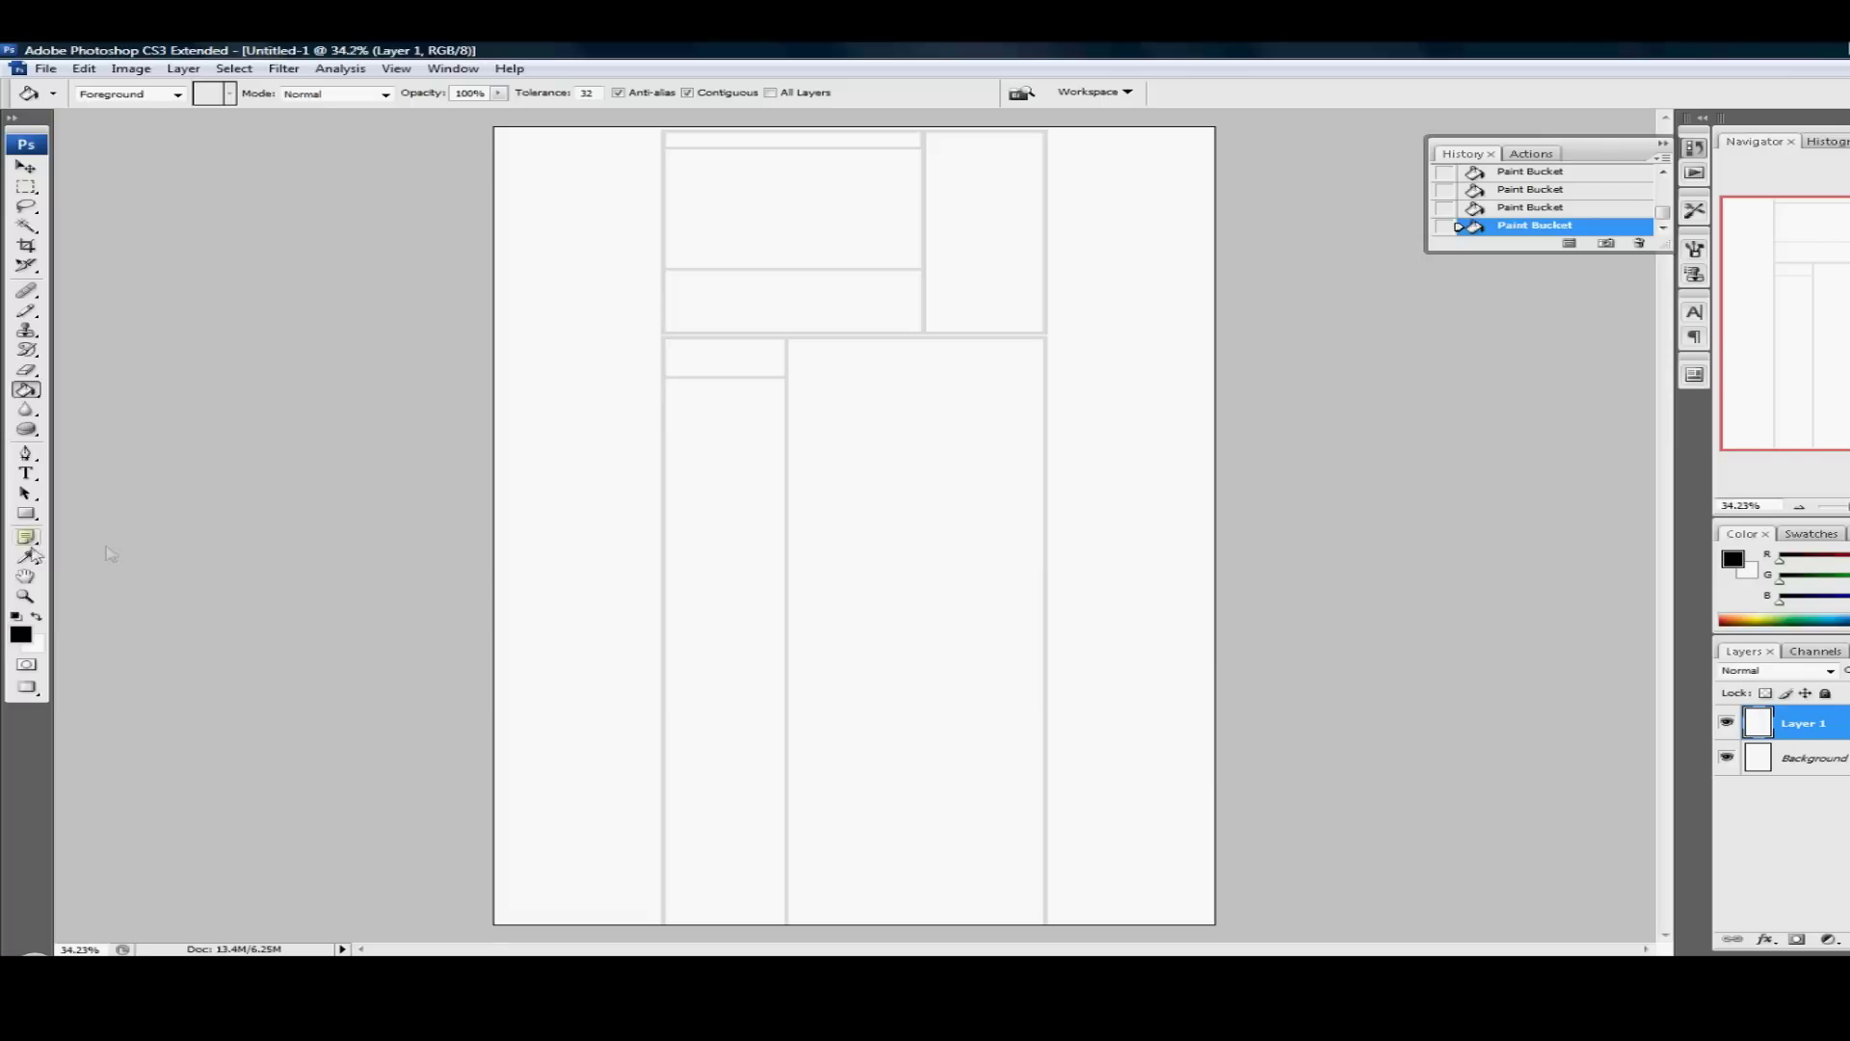
Step: Fill the lower and upper grey panel outlines with solid black using the Paint Bucket
click(20, 635)
click(1698, 624)
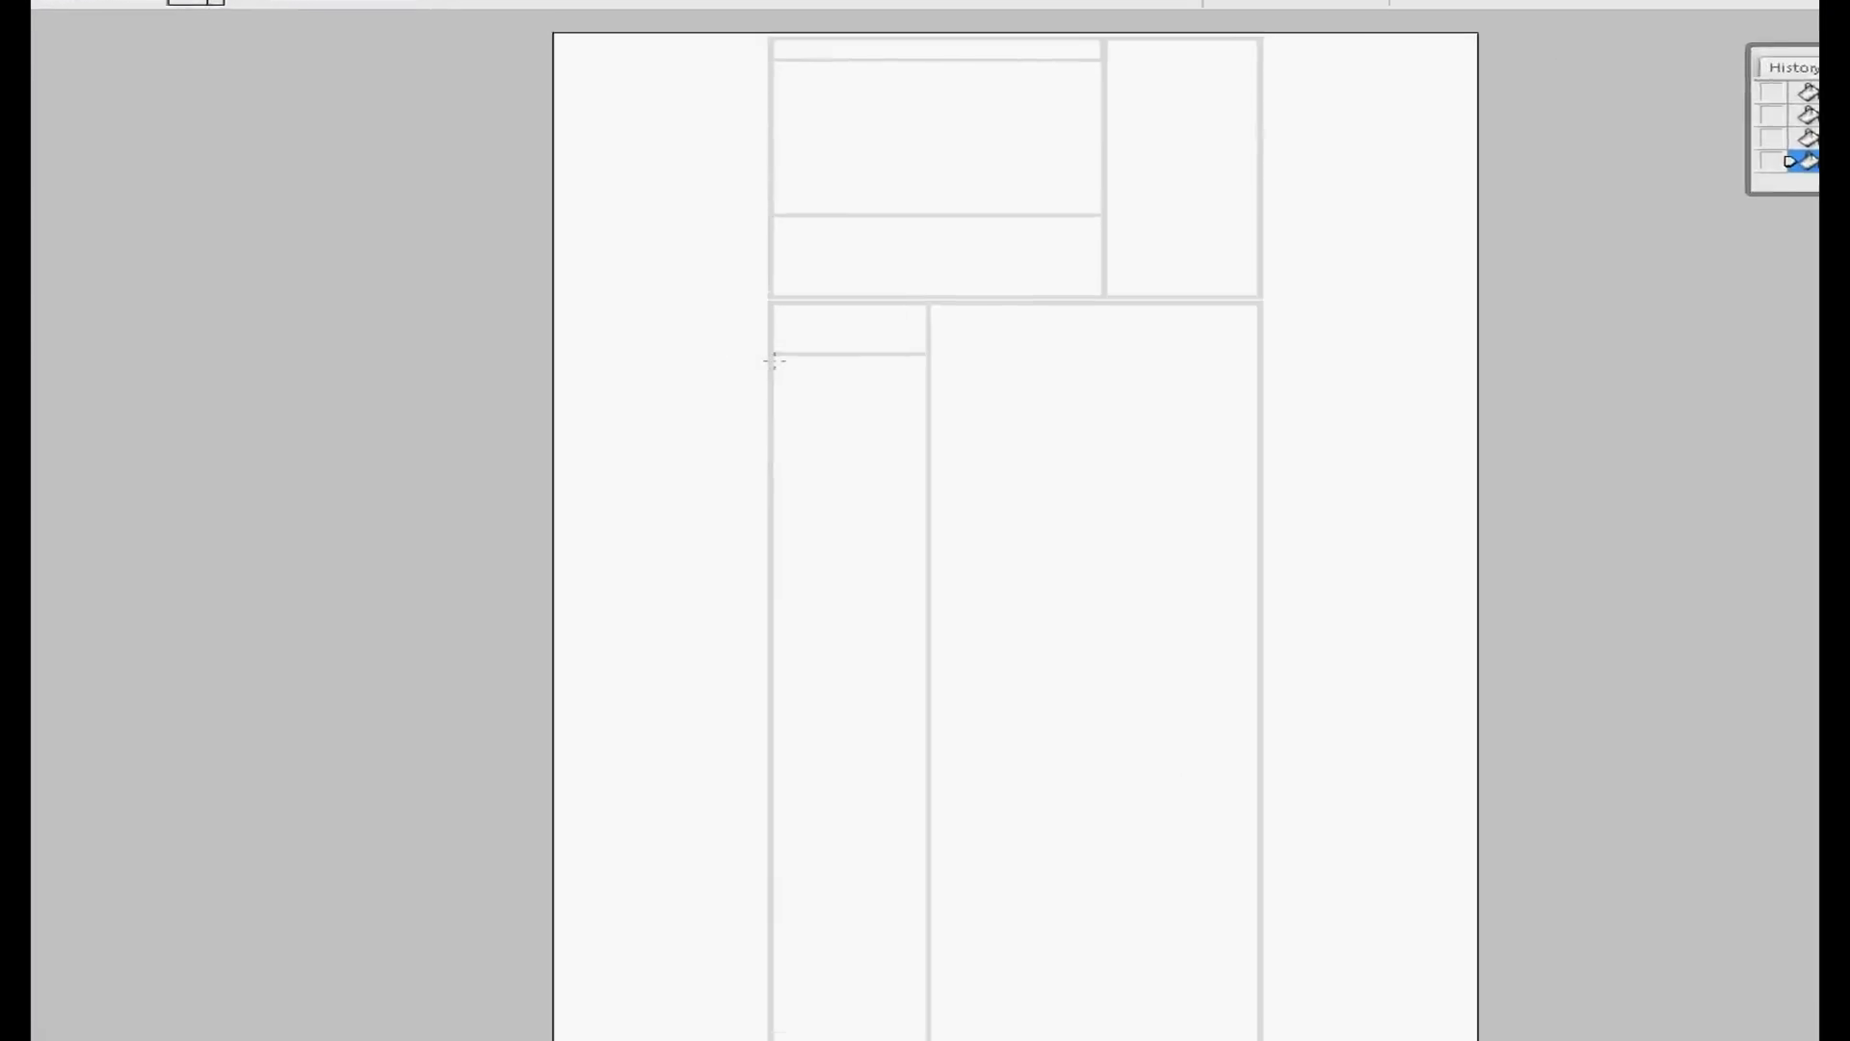
click(663, 369)
click(785, 289)
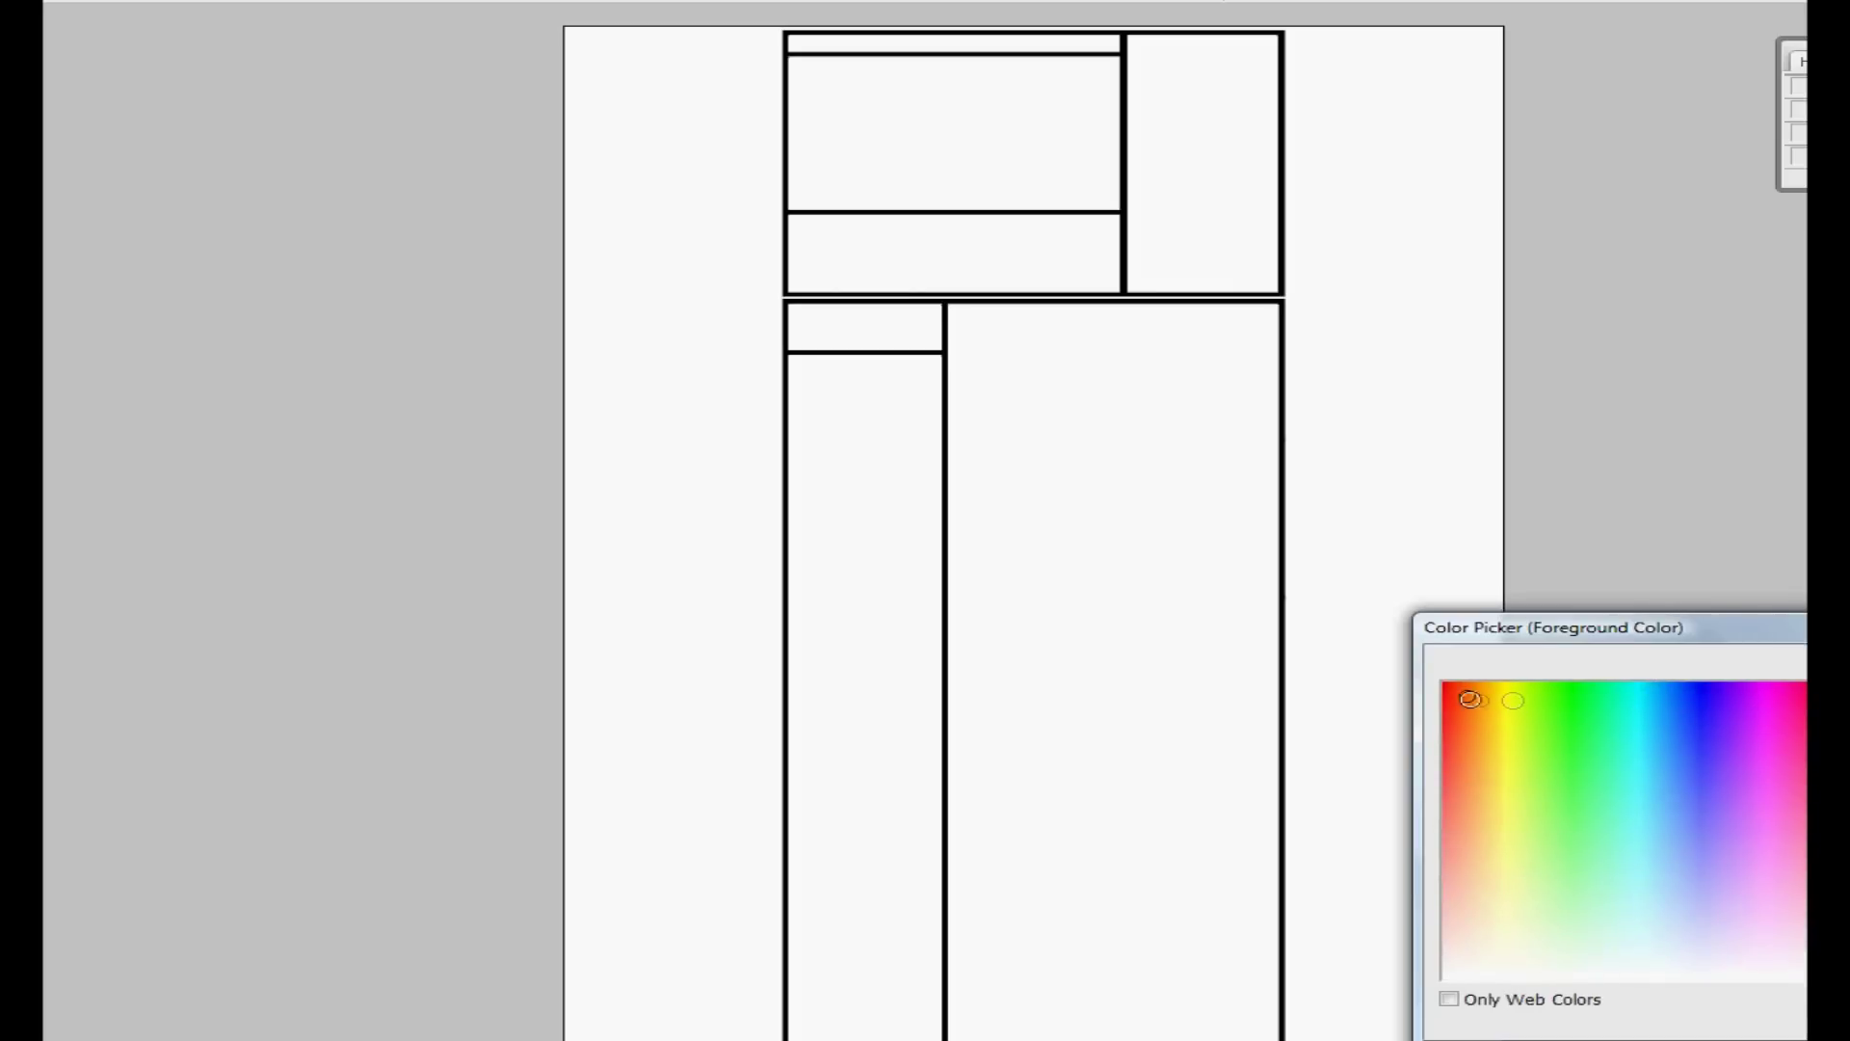
Step: Paint-bucket the left column, right panels, upper-left boxes and top strip bright red
key(Return)
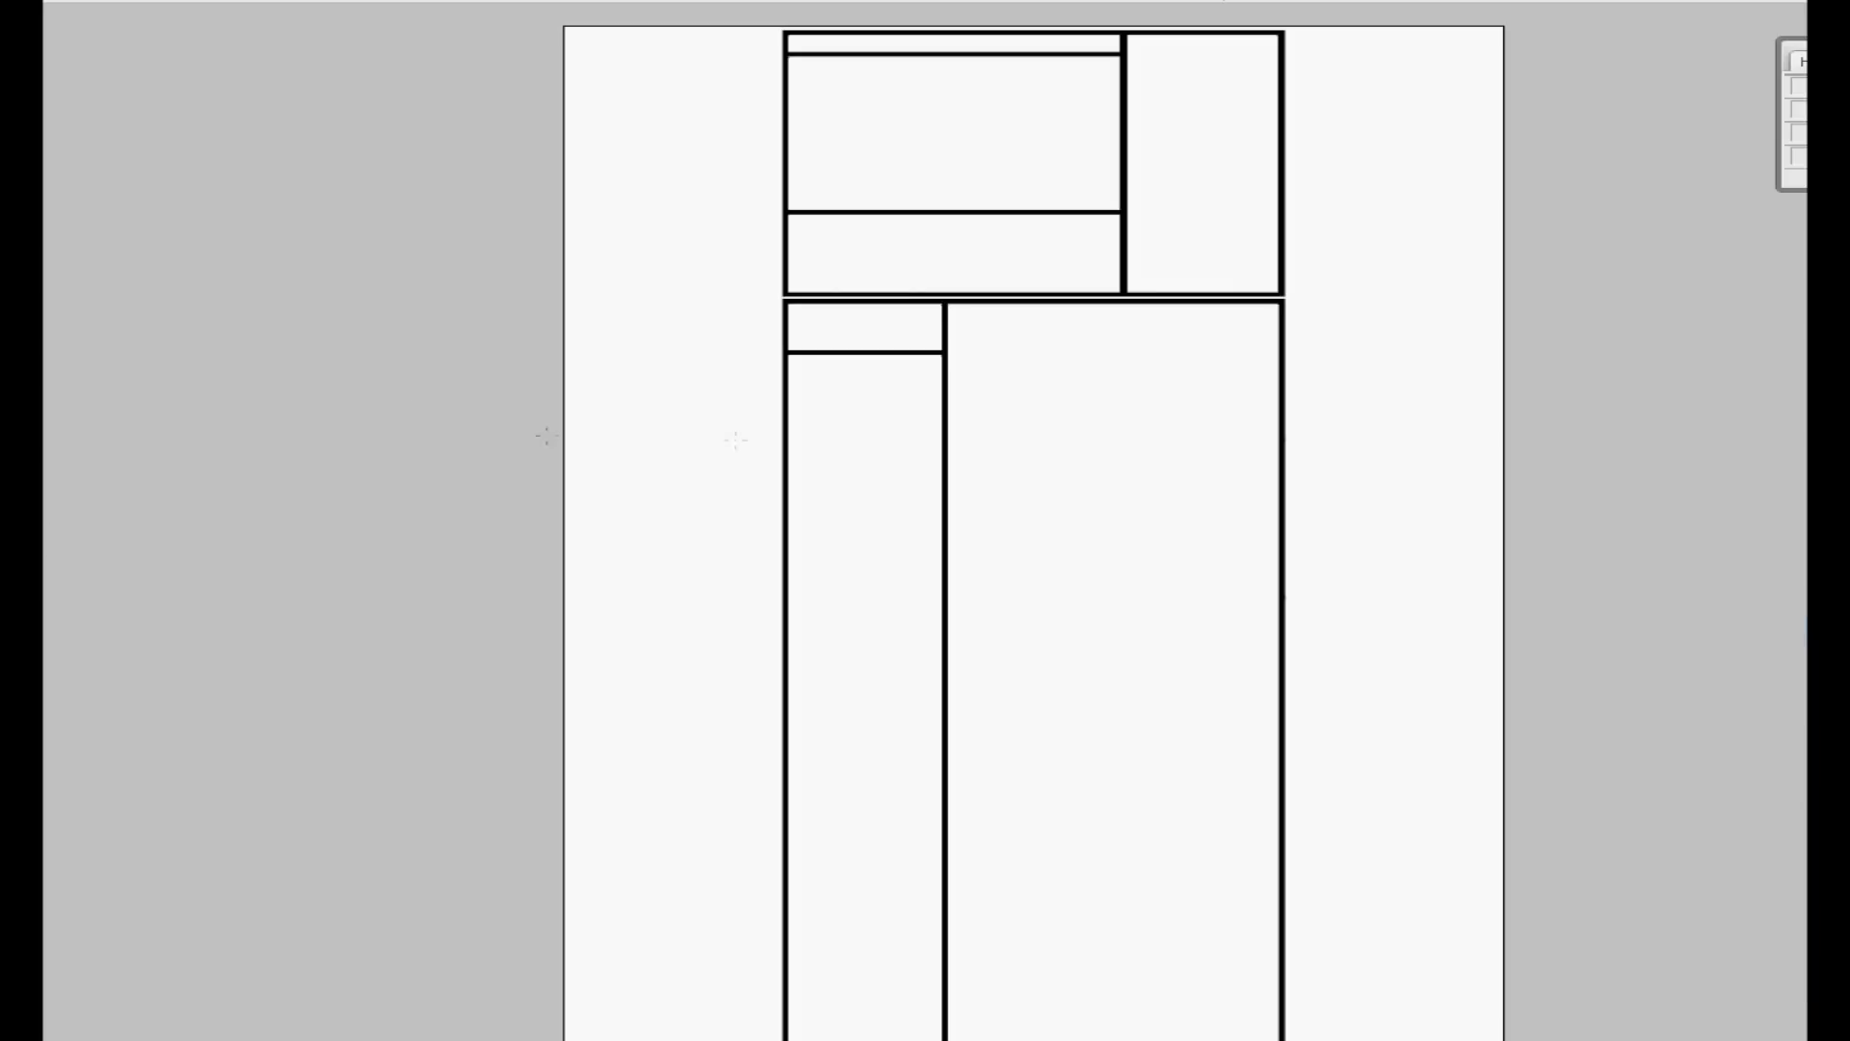
click(864, 578)
click(815, 318)
click(1108, 482)
click(1219, 202)
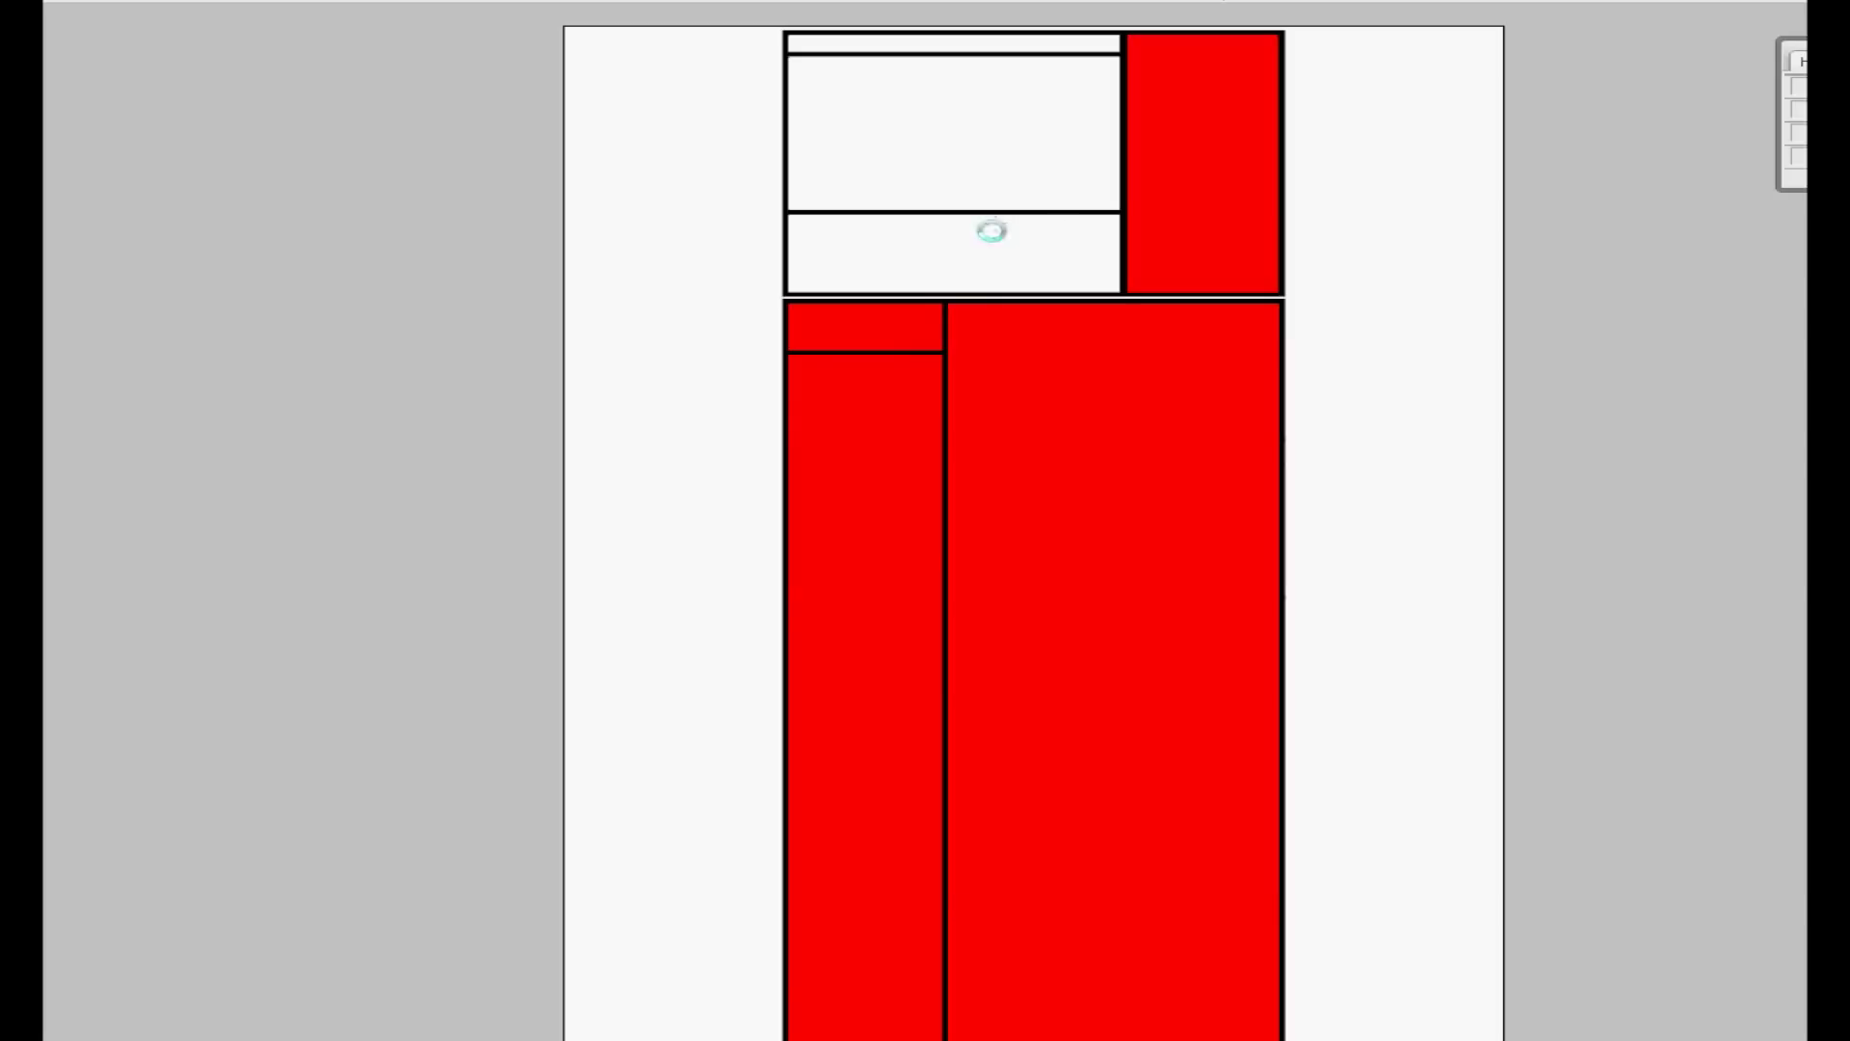
click(992, 230)
click(993, 135)
click(913, 43)
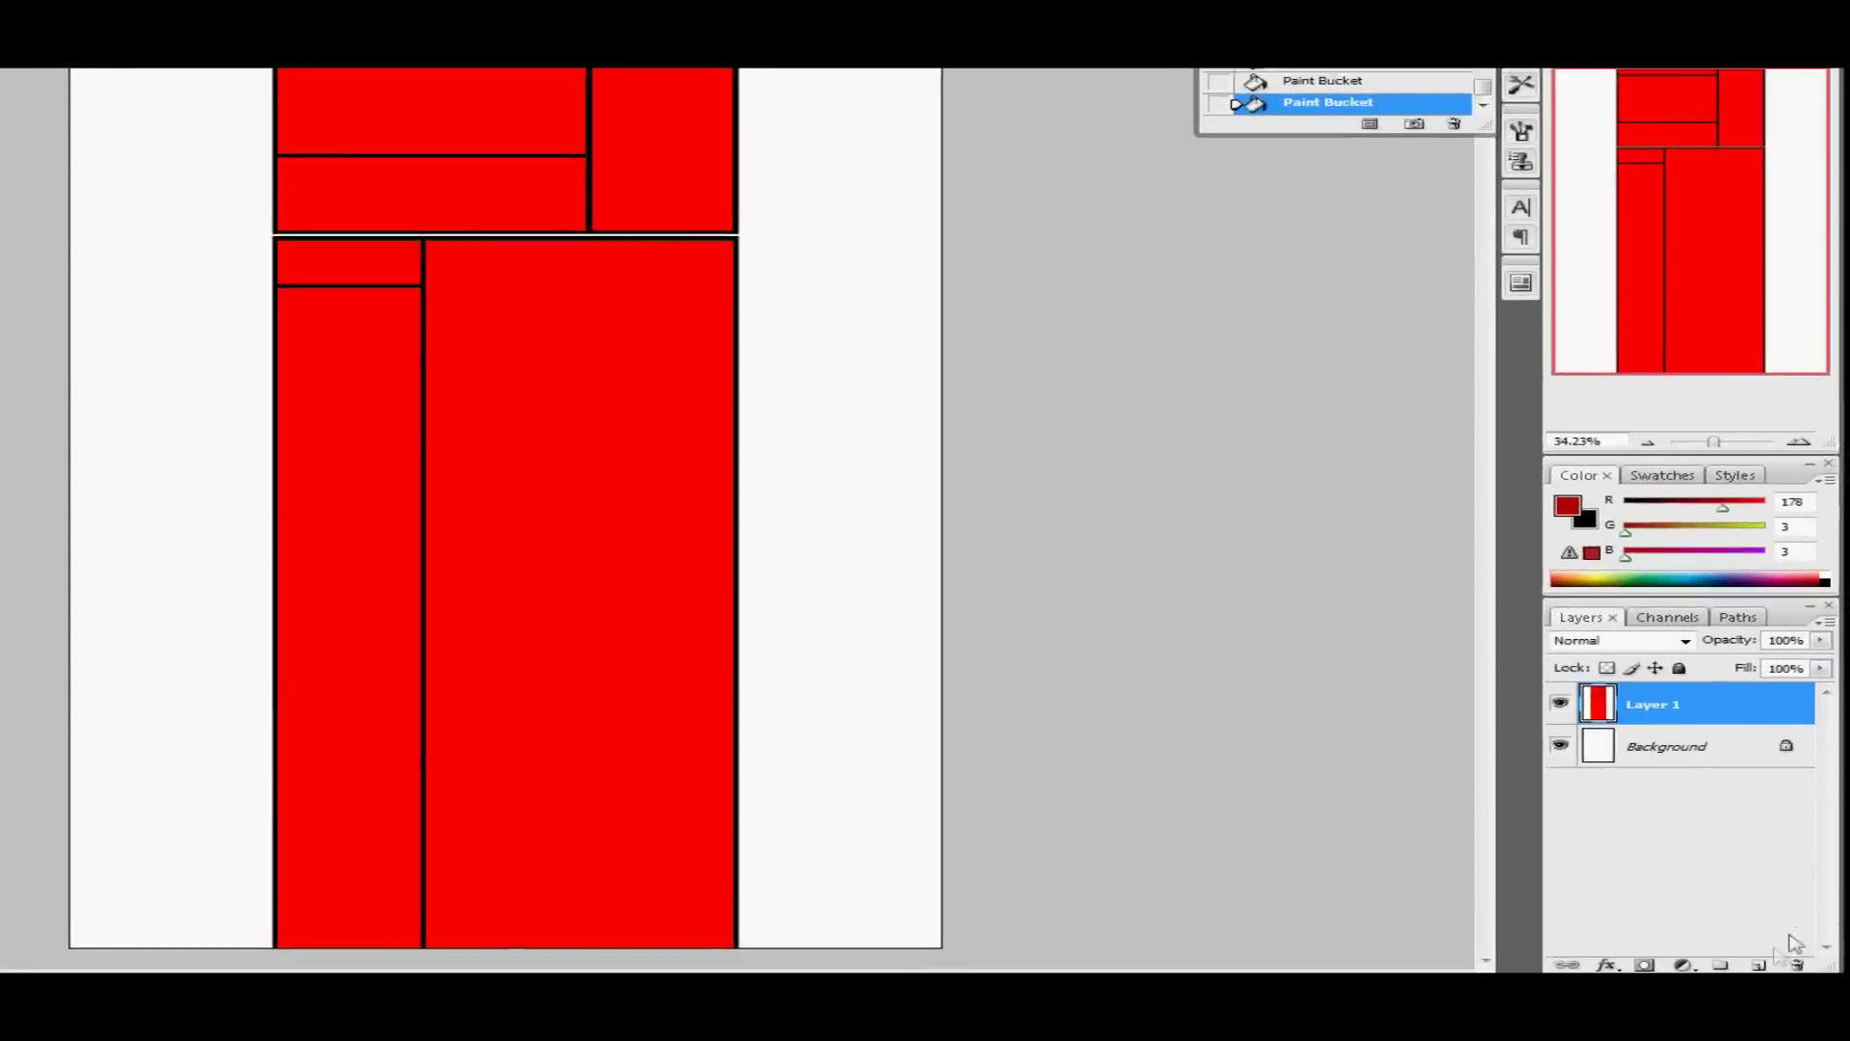
Step: Add Layer 2 below Layer 1 with a top-to-bottom dark red to black gradient
click(1783, 936)
drag(1701, 735, 1698, 758)
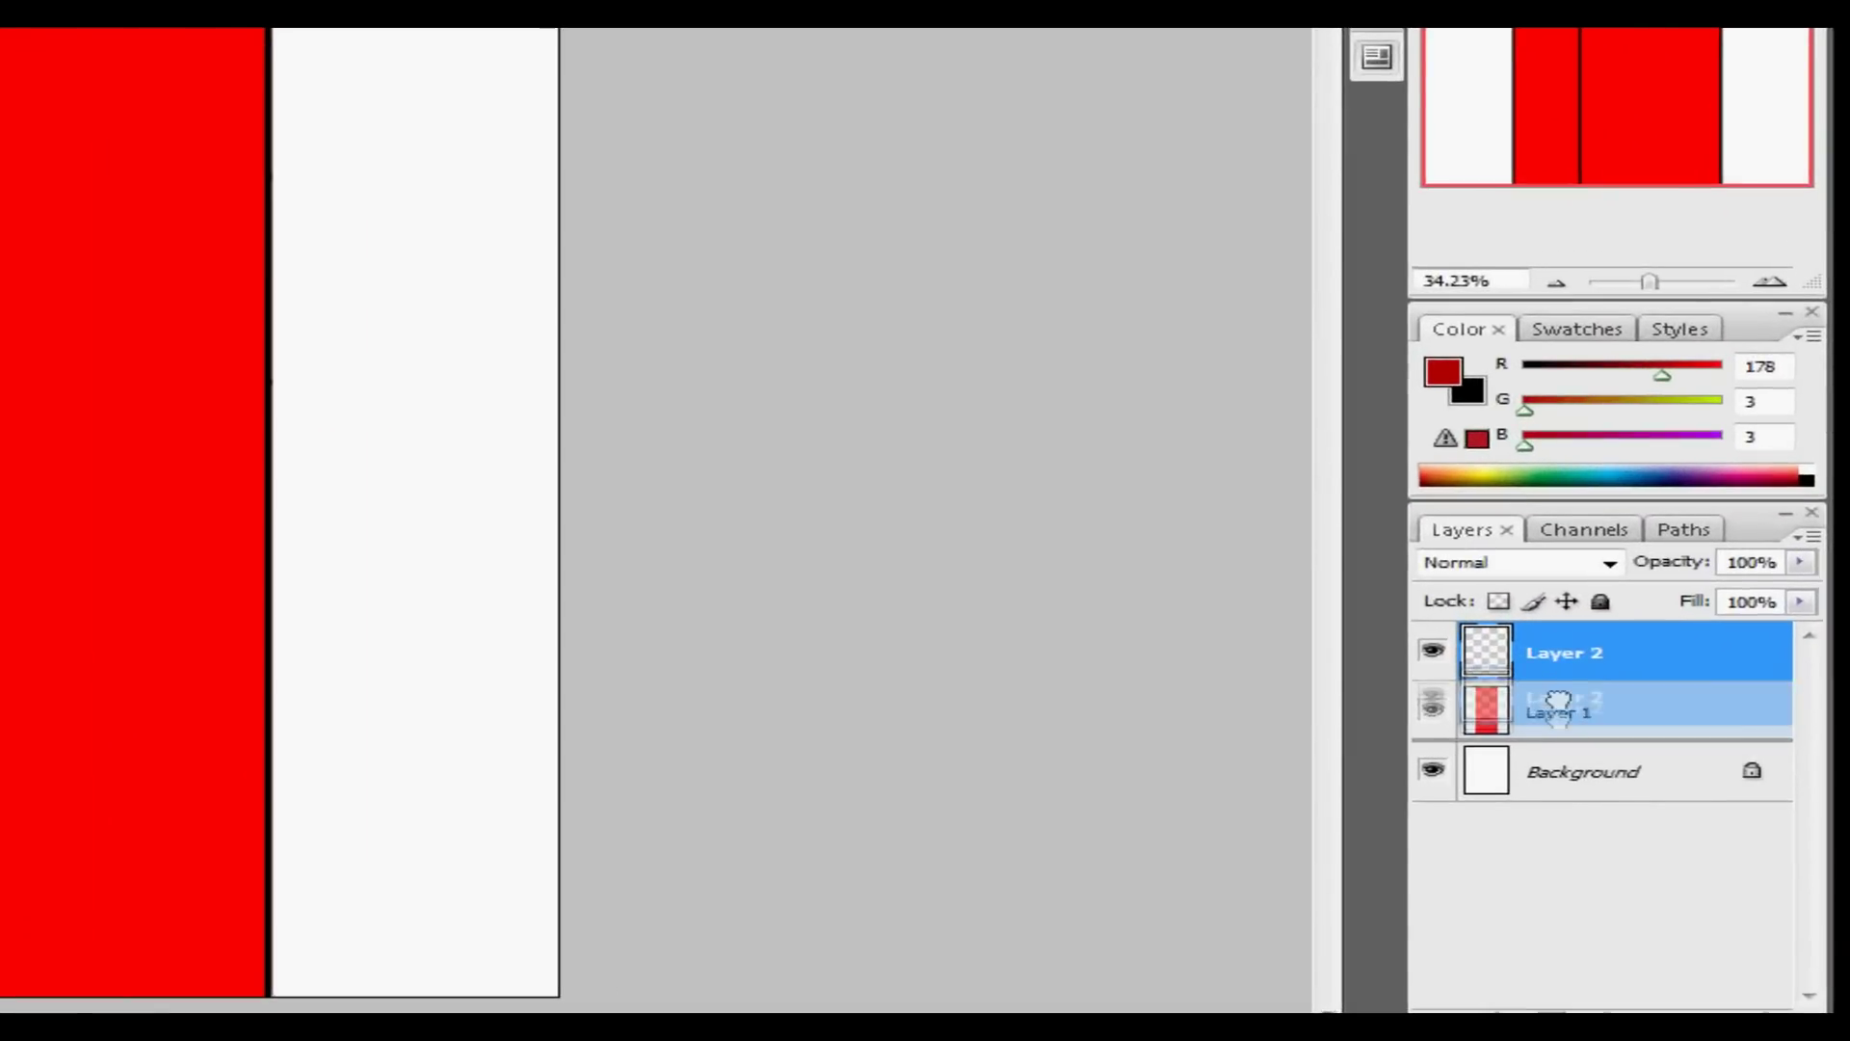
drag(1558, 700, 1451, 737)
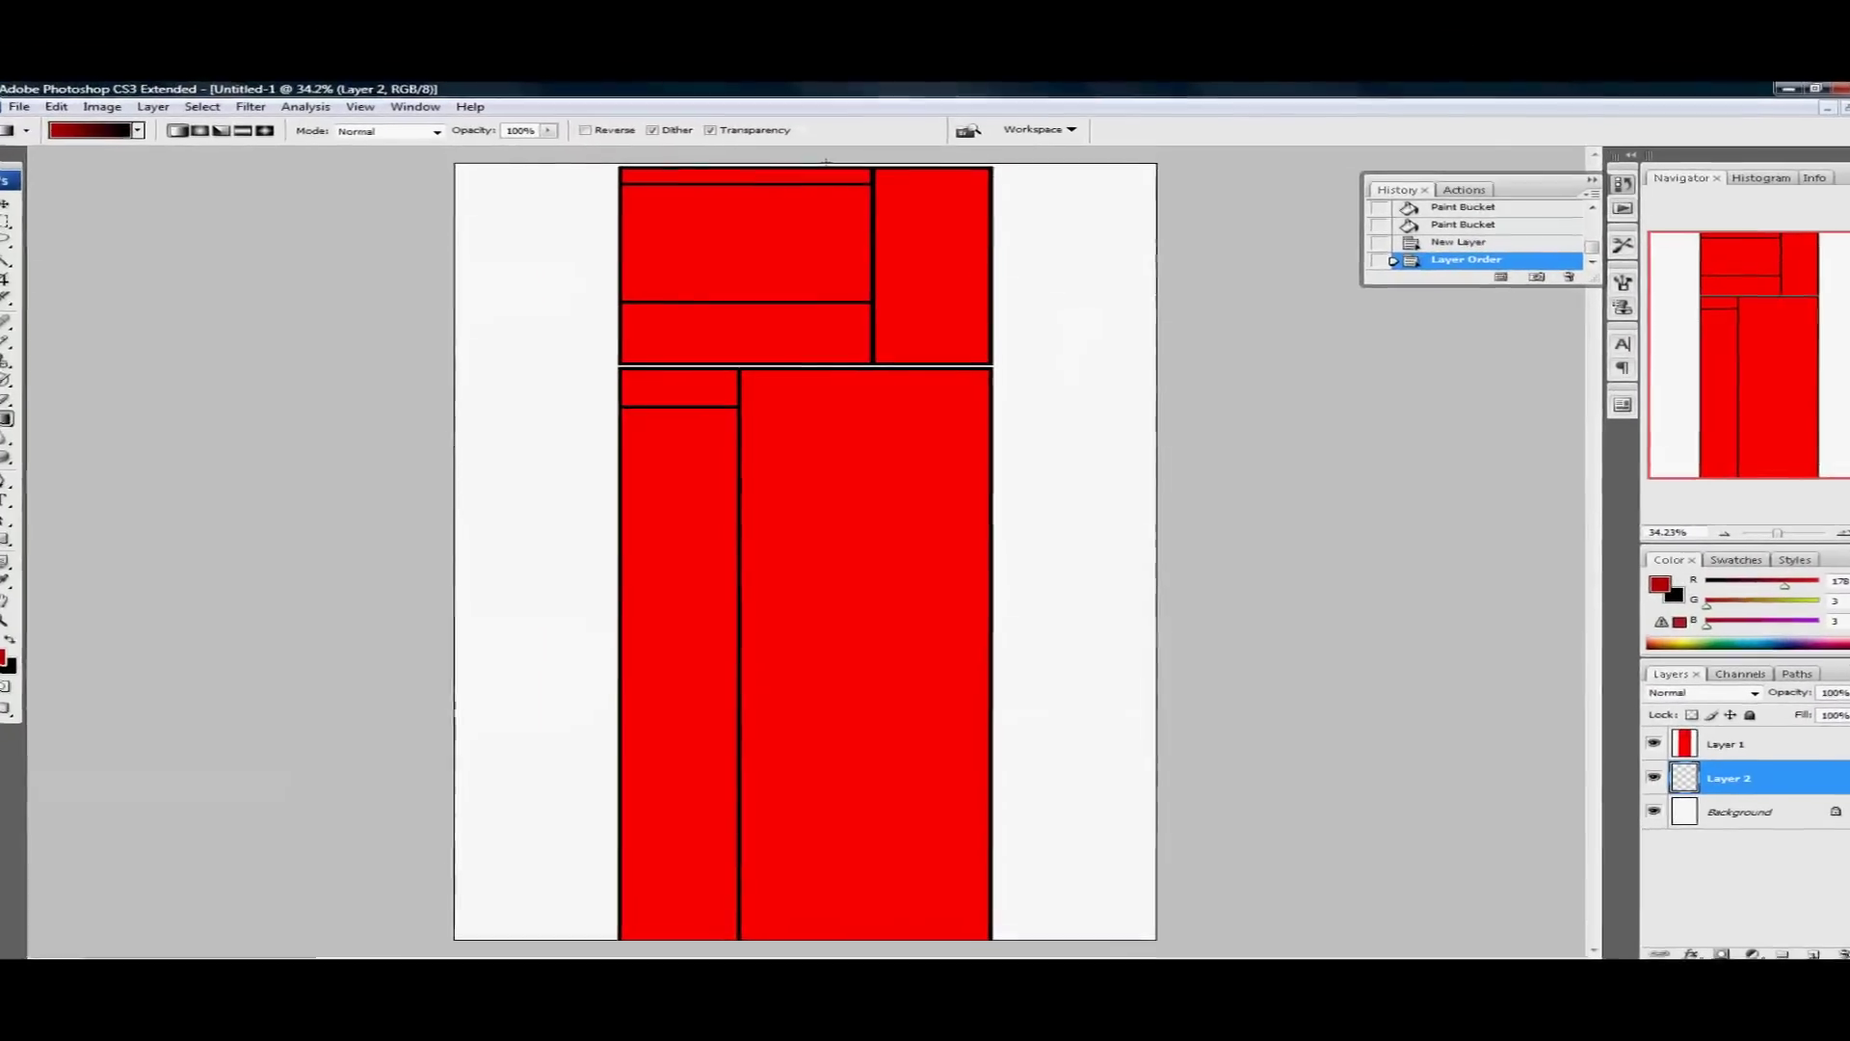
drag(826, 164, 826, 925)
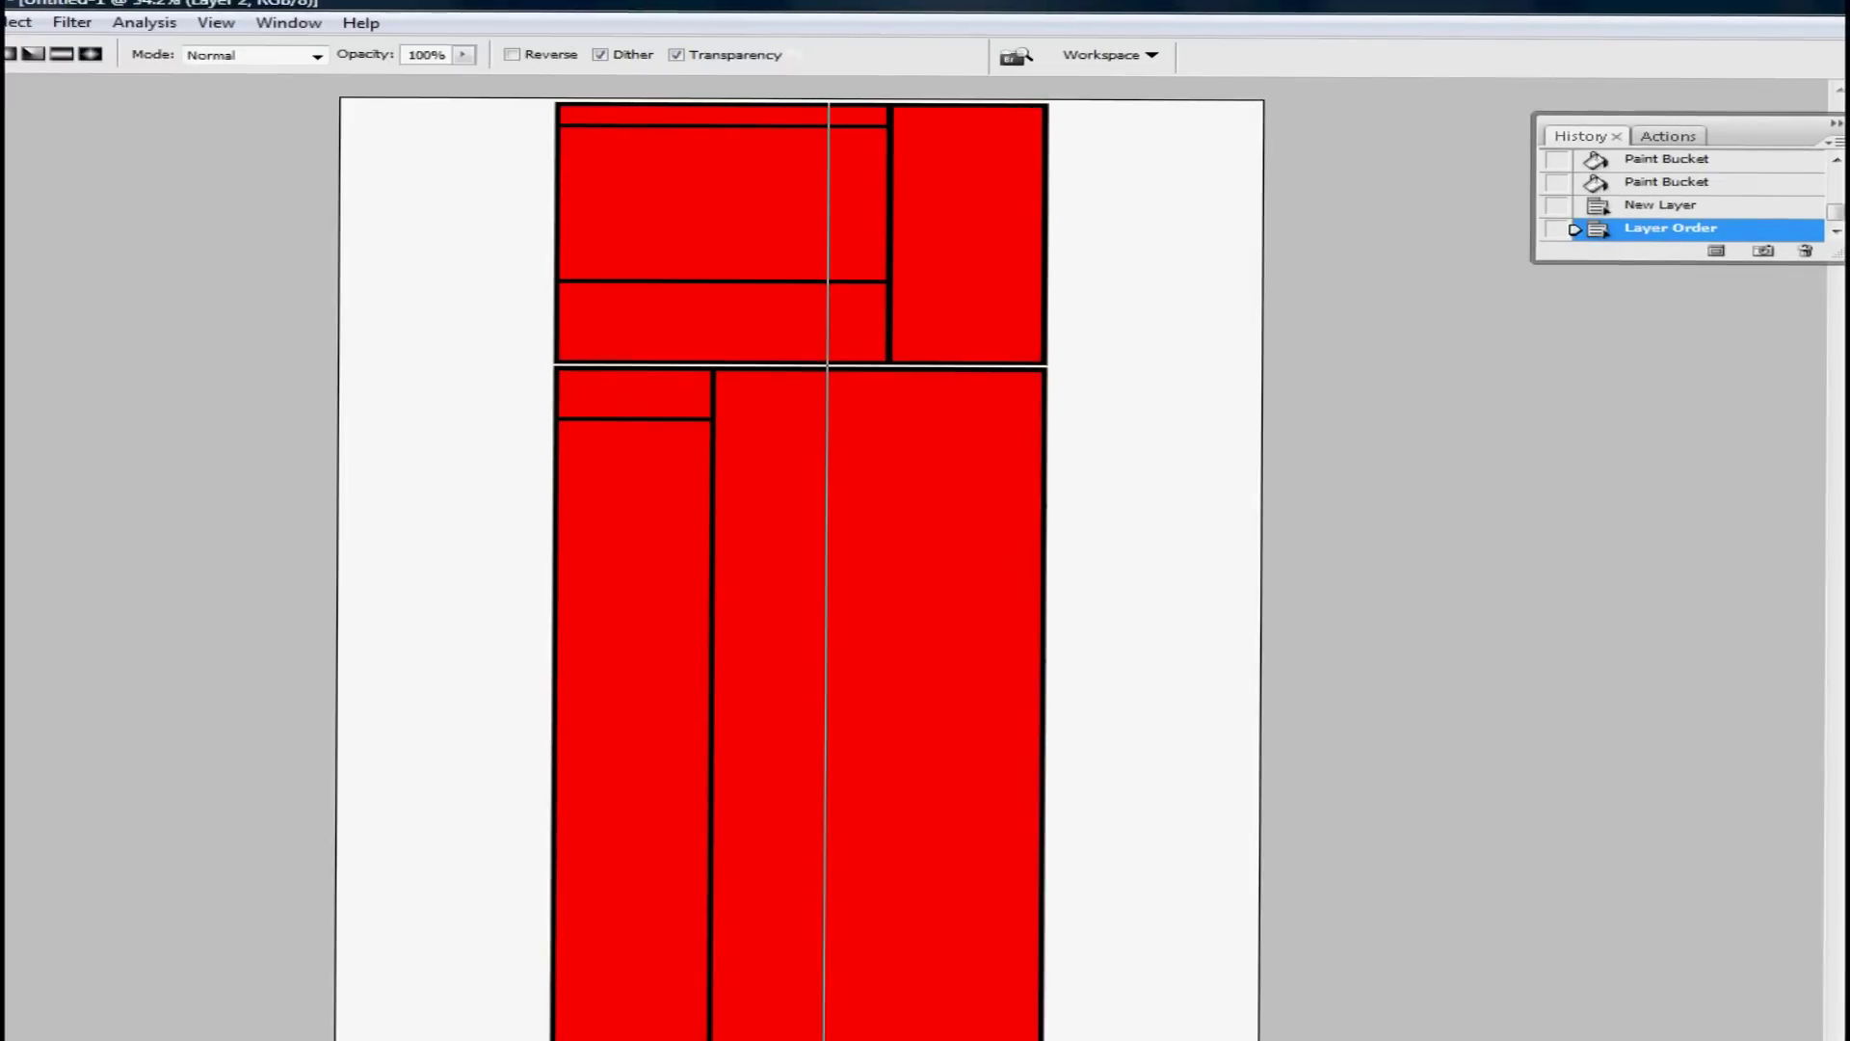
drag(826, 1031, 826, 1036)
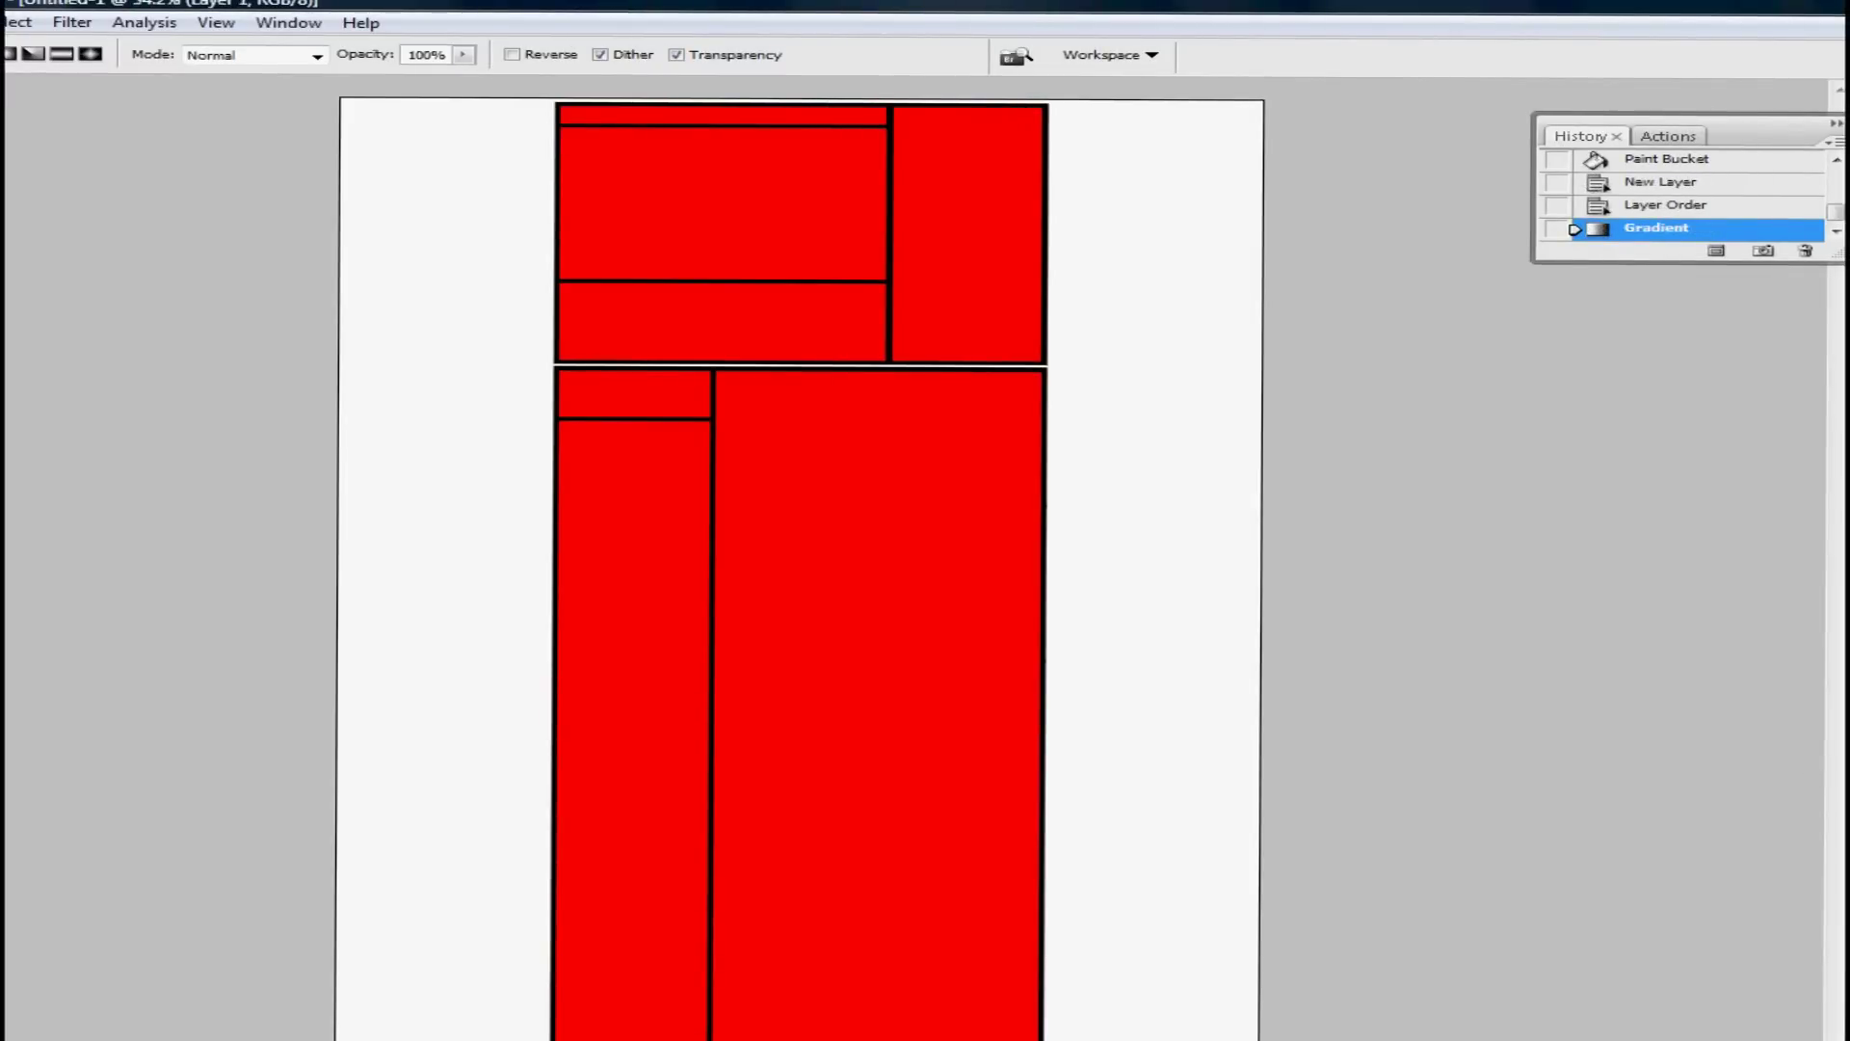
Step: Delete Layer 1's white surround with the Magic Wand, deselect, and make Layer 2 active
key(w)
click(424, 258)
key(Delete)
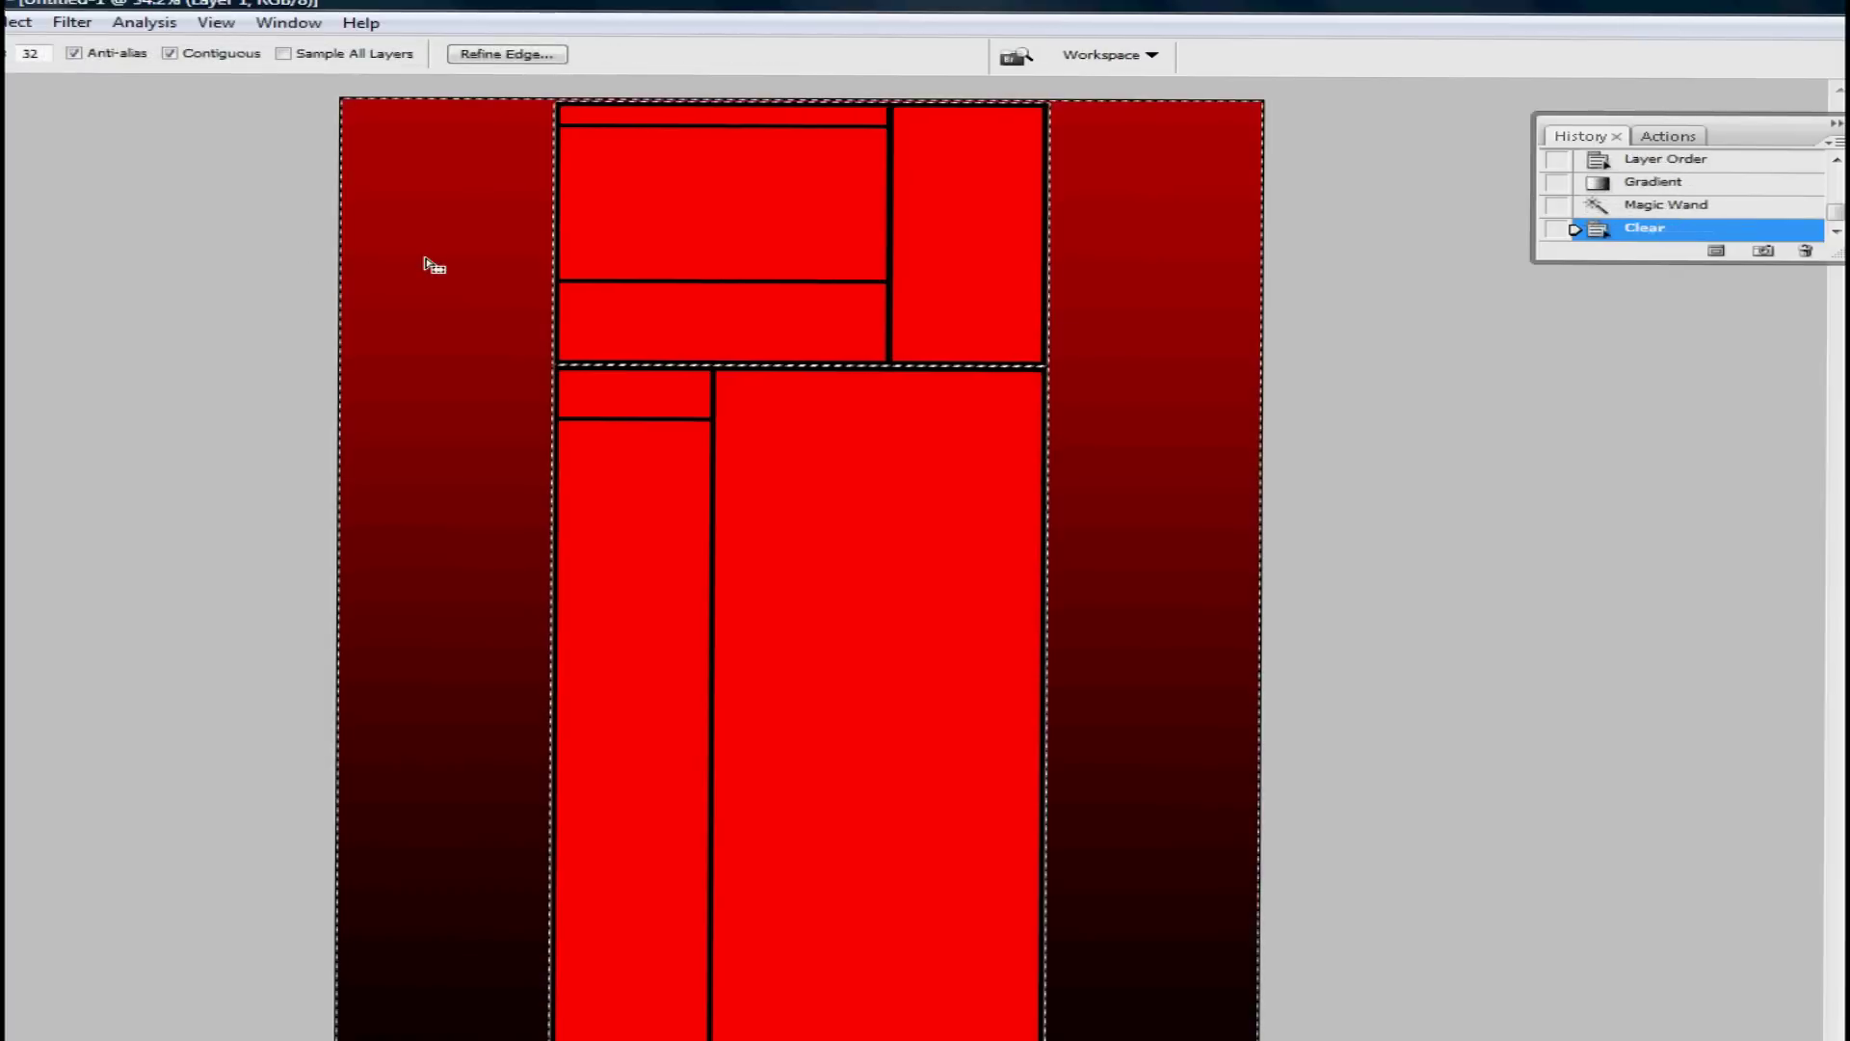
key(ctrl+d)
key(m)
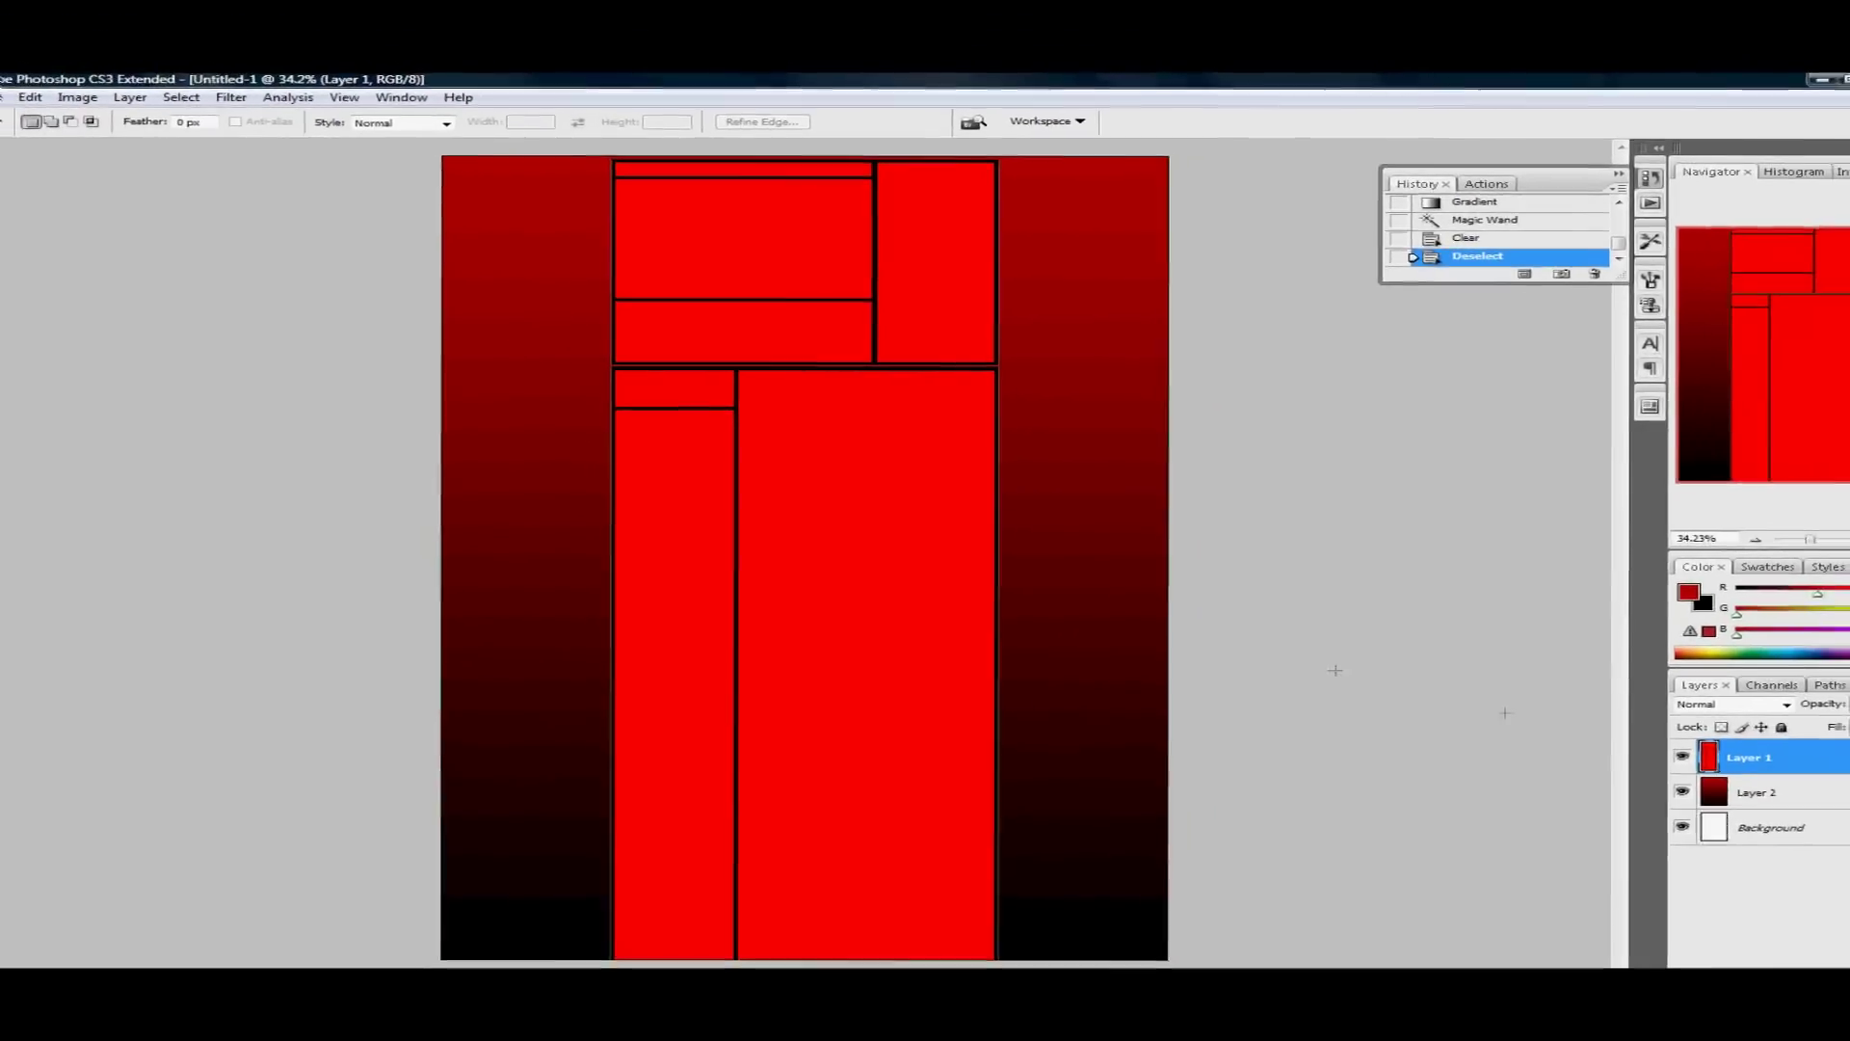
click(1675, 768)
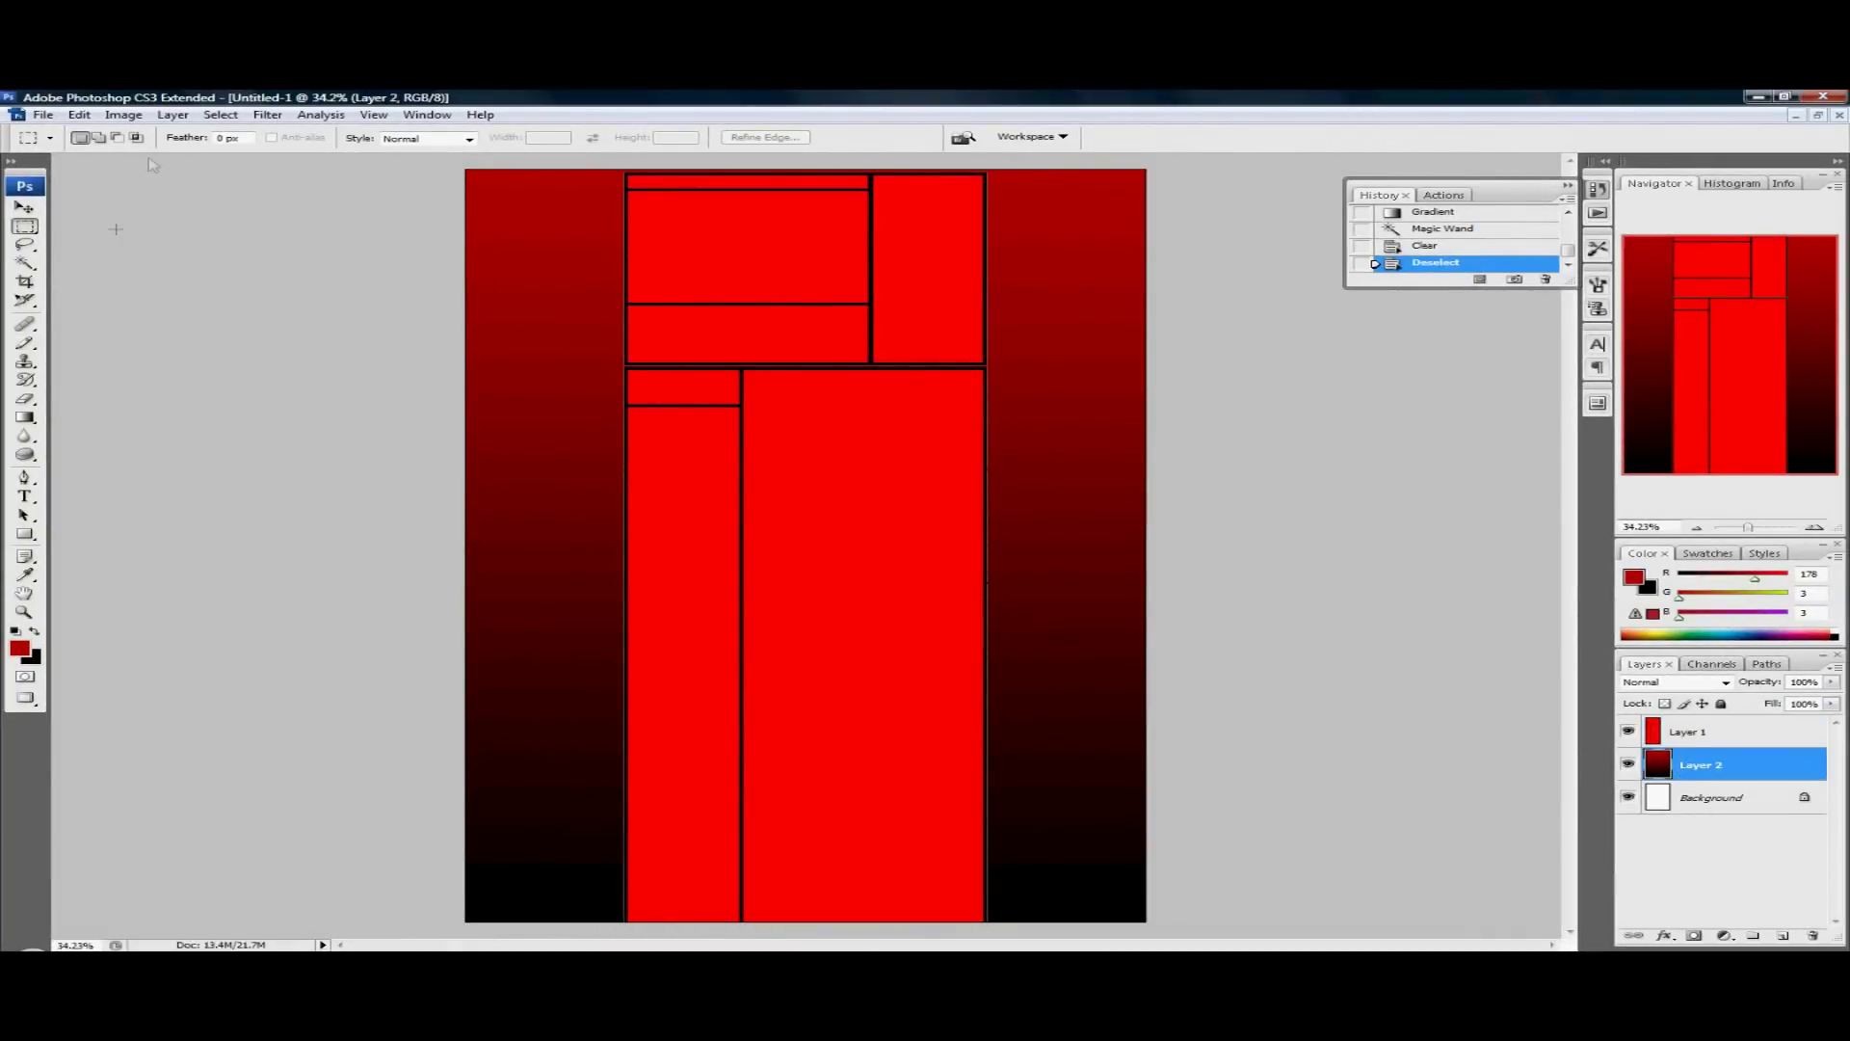
click(267, 114)
mouse_move(287, 316)
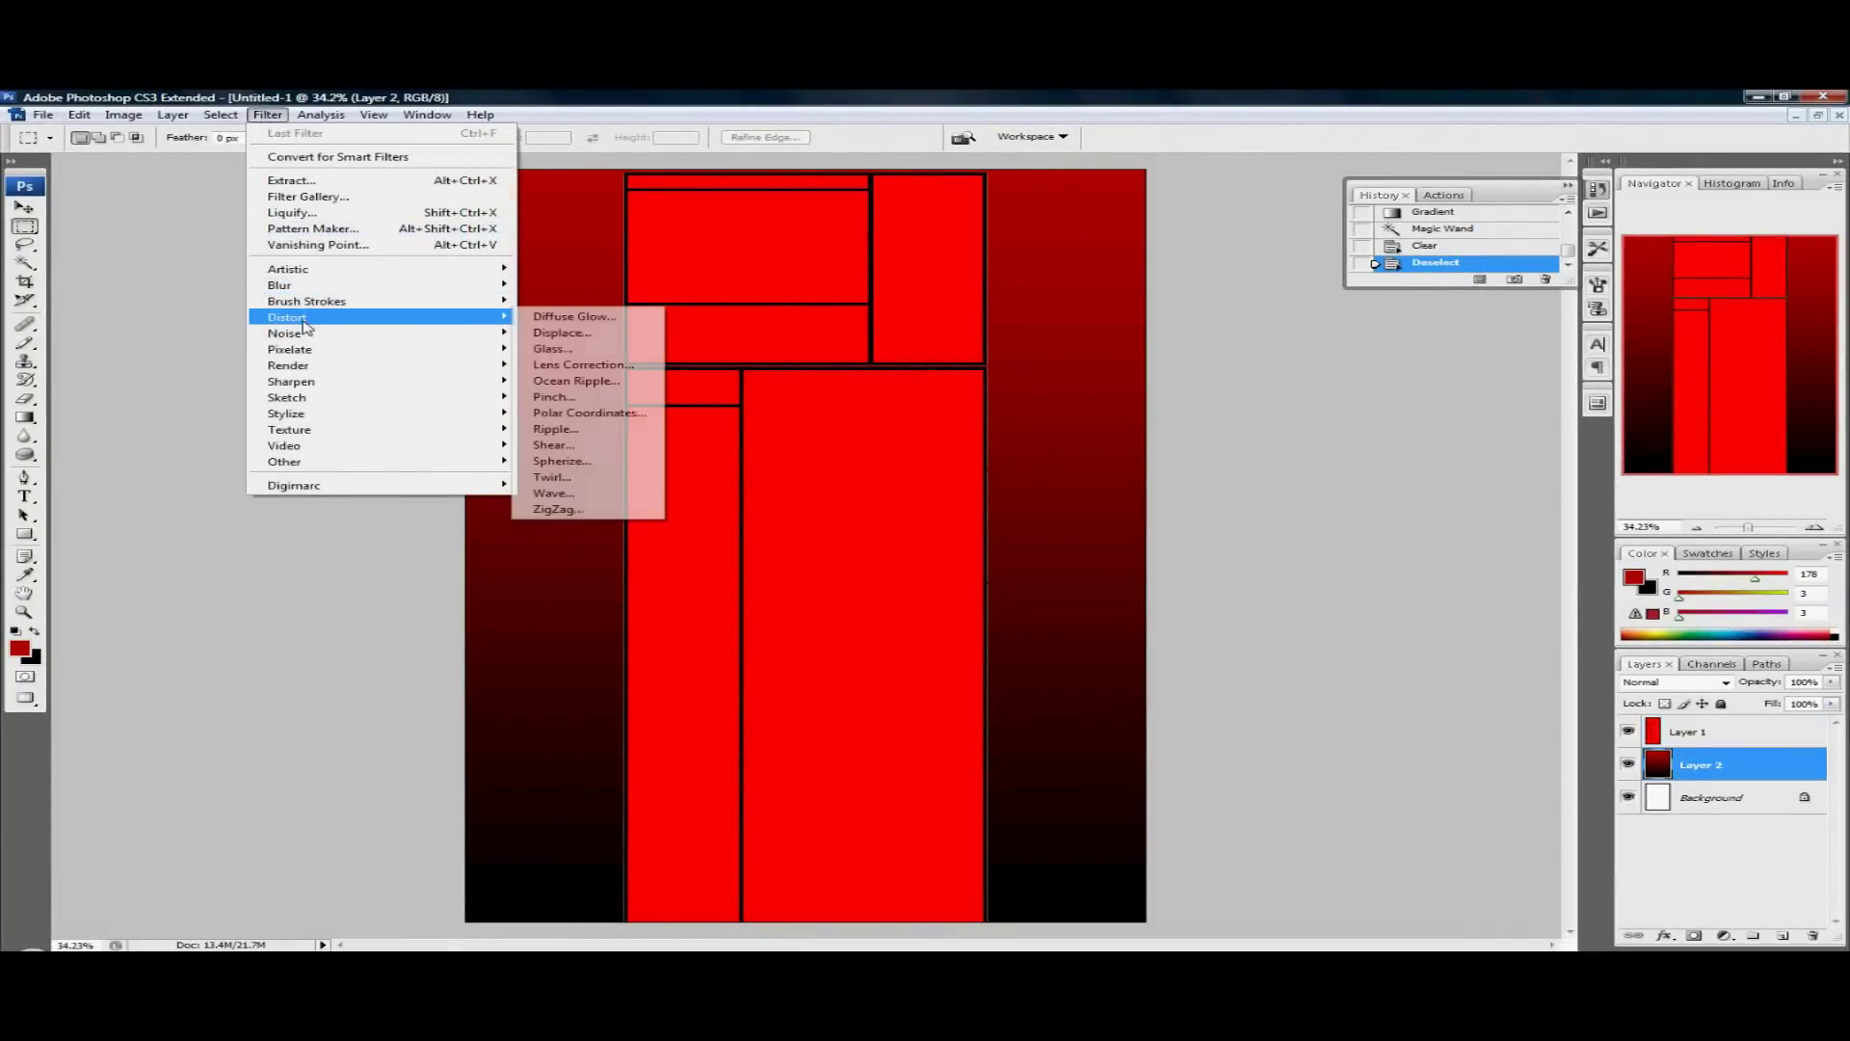
Step: Set the Wave filter to 136 generators with wavelength 35 to 36
click(555, 493)
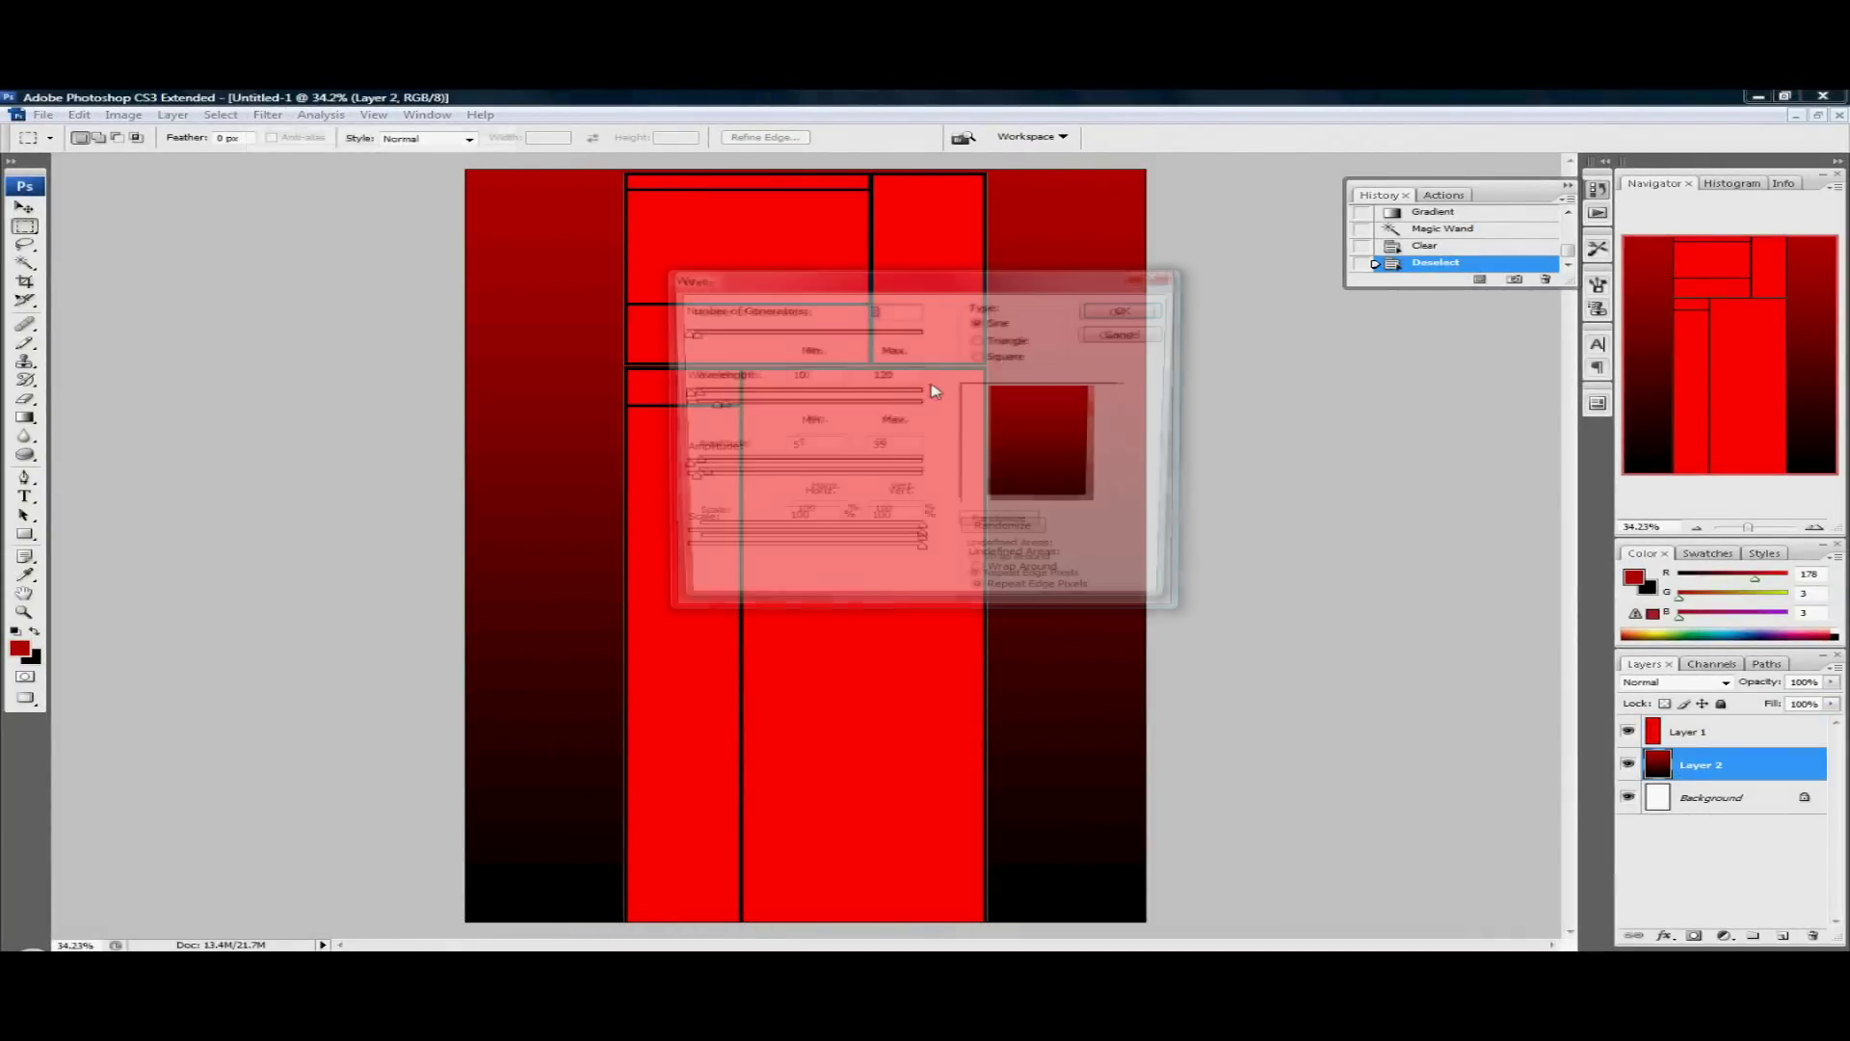
key(BackSpace)
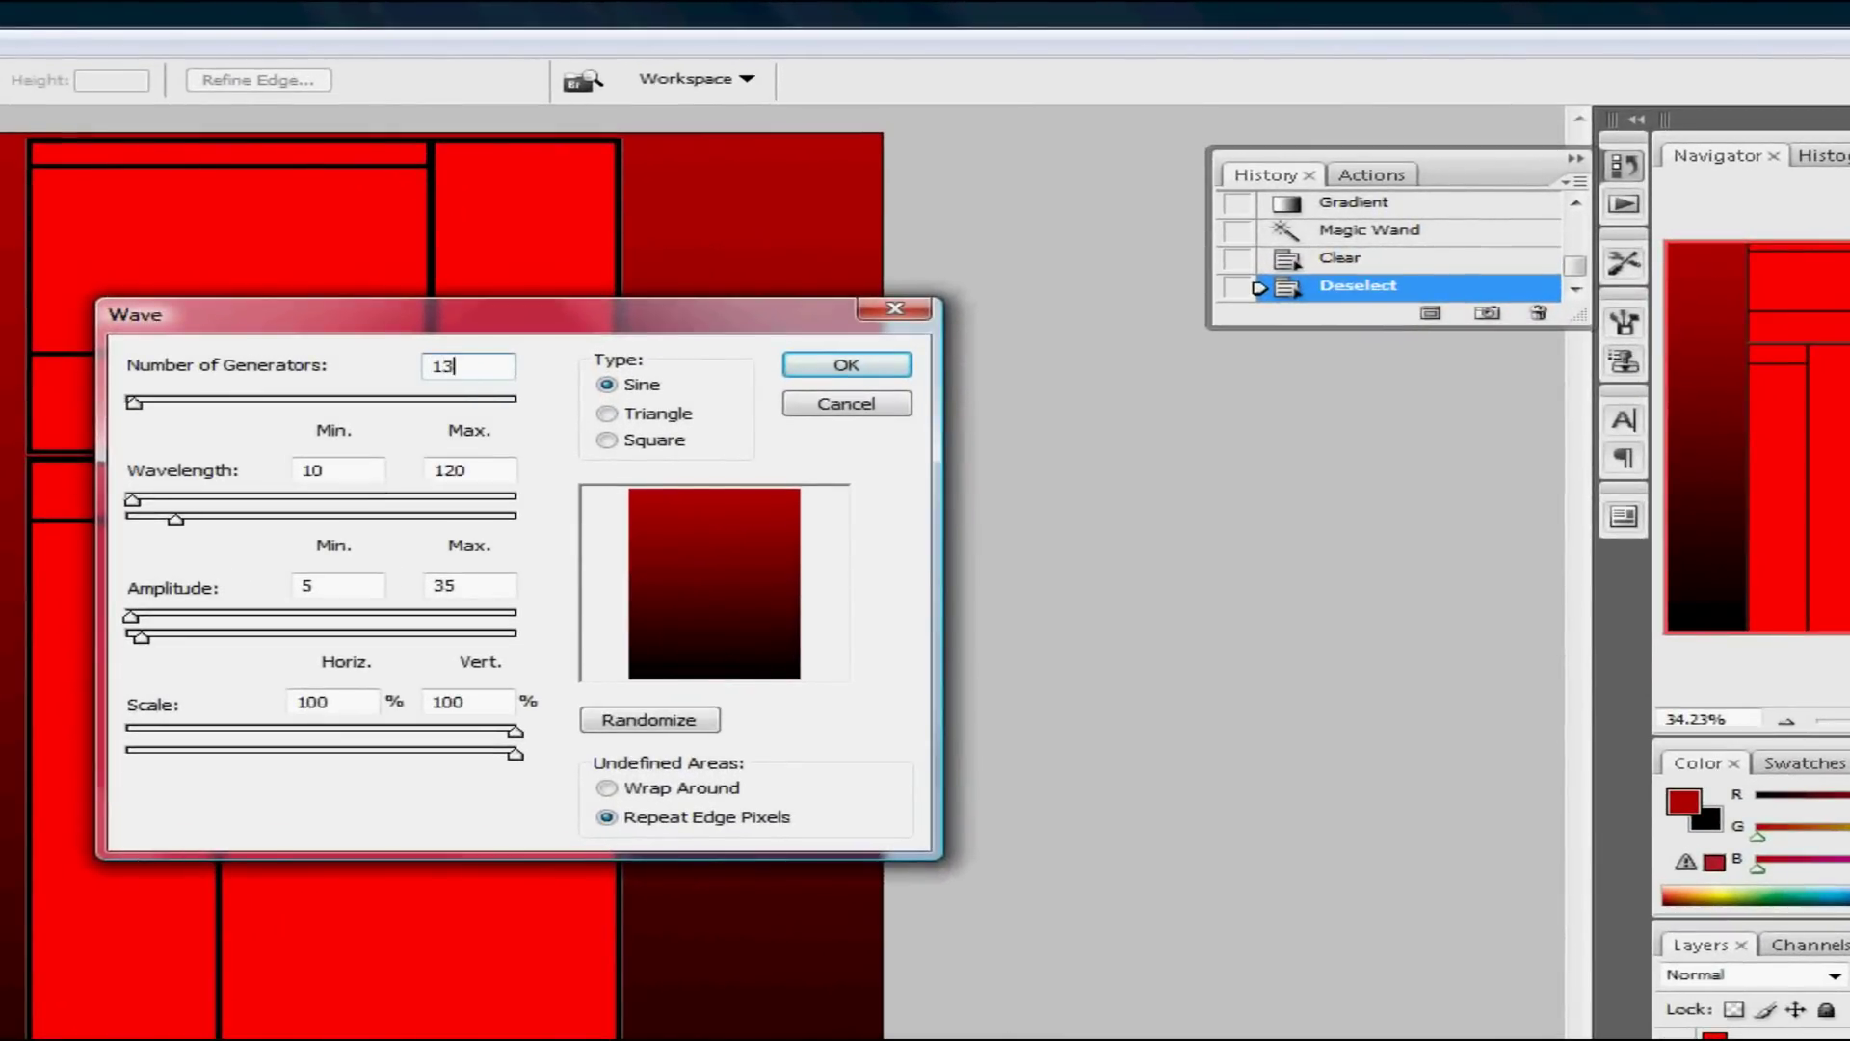
text(136)
key(Tab)
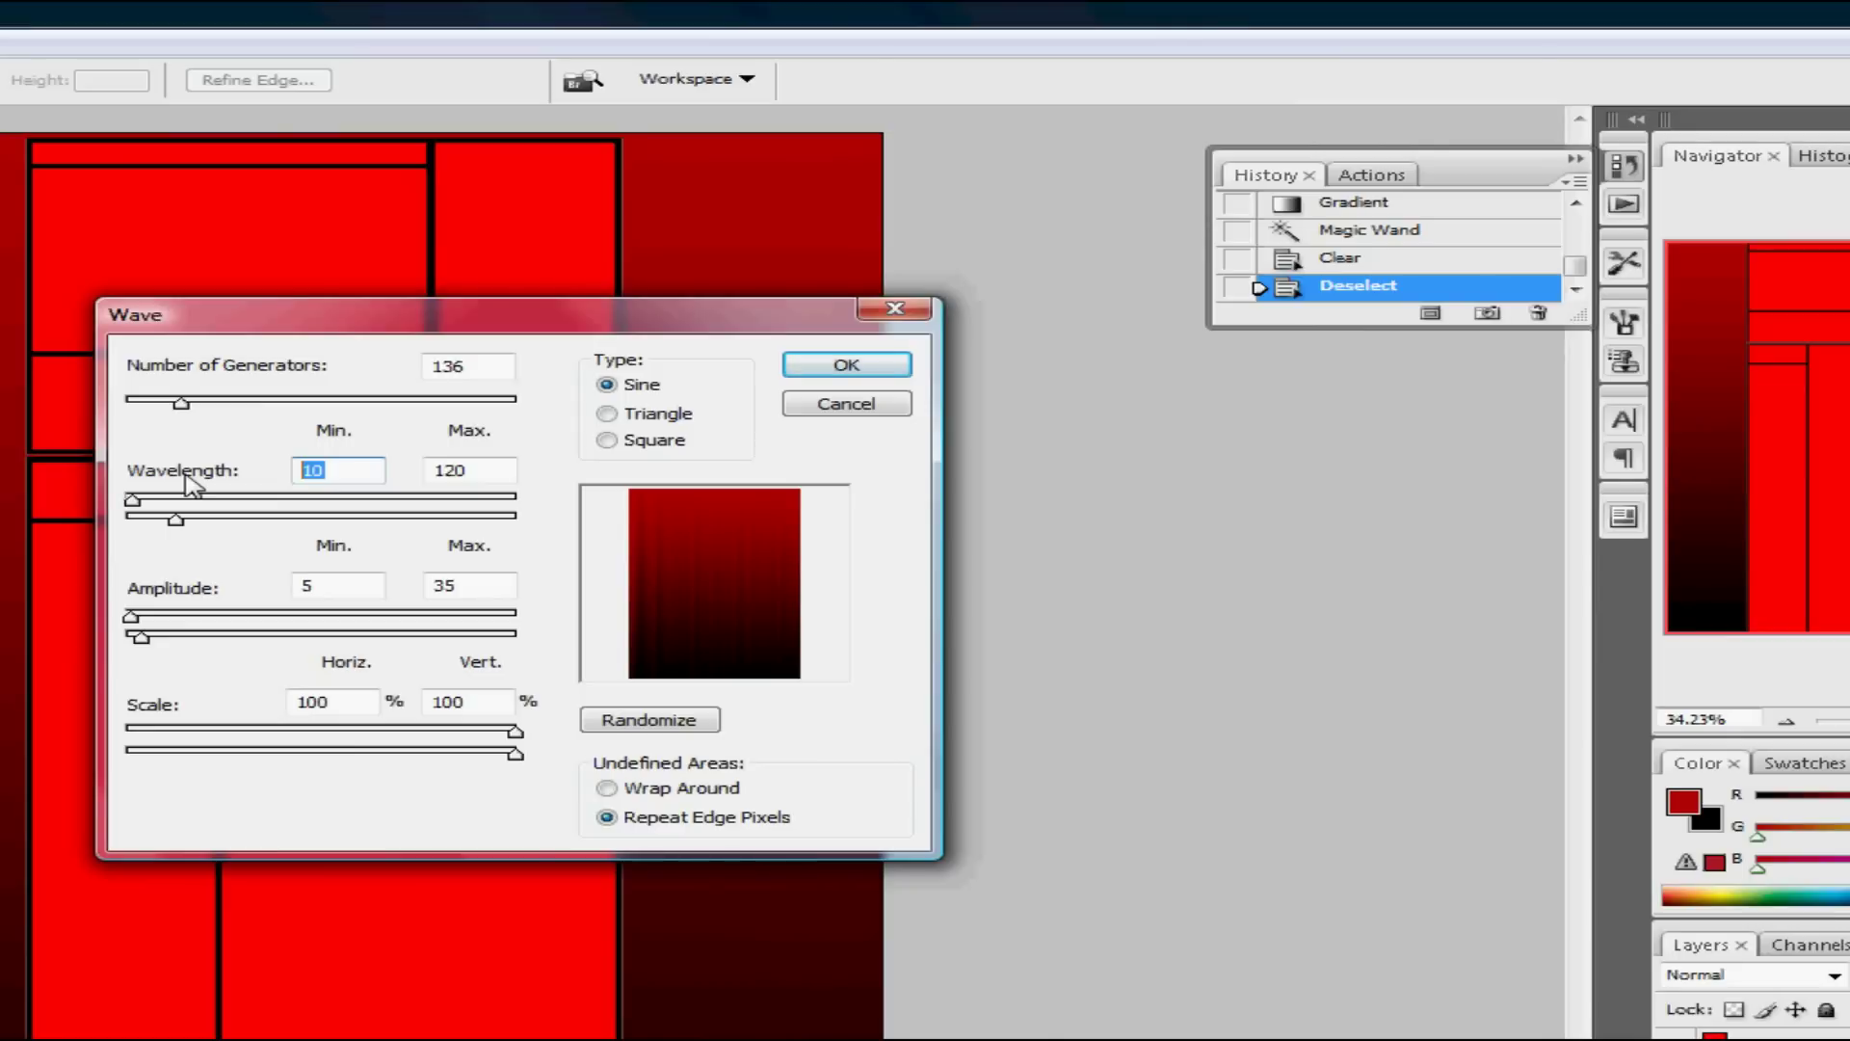
text(35)
key(Tab)
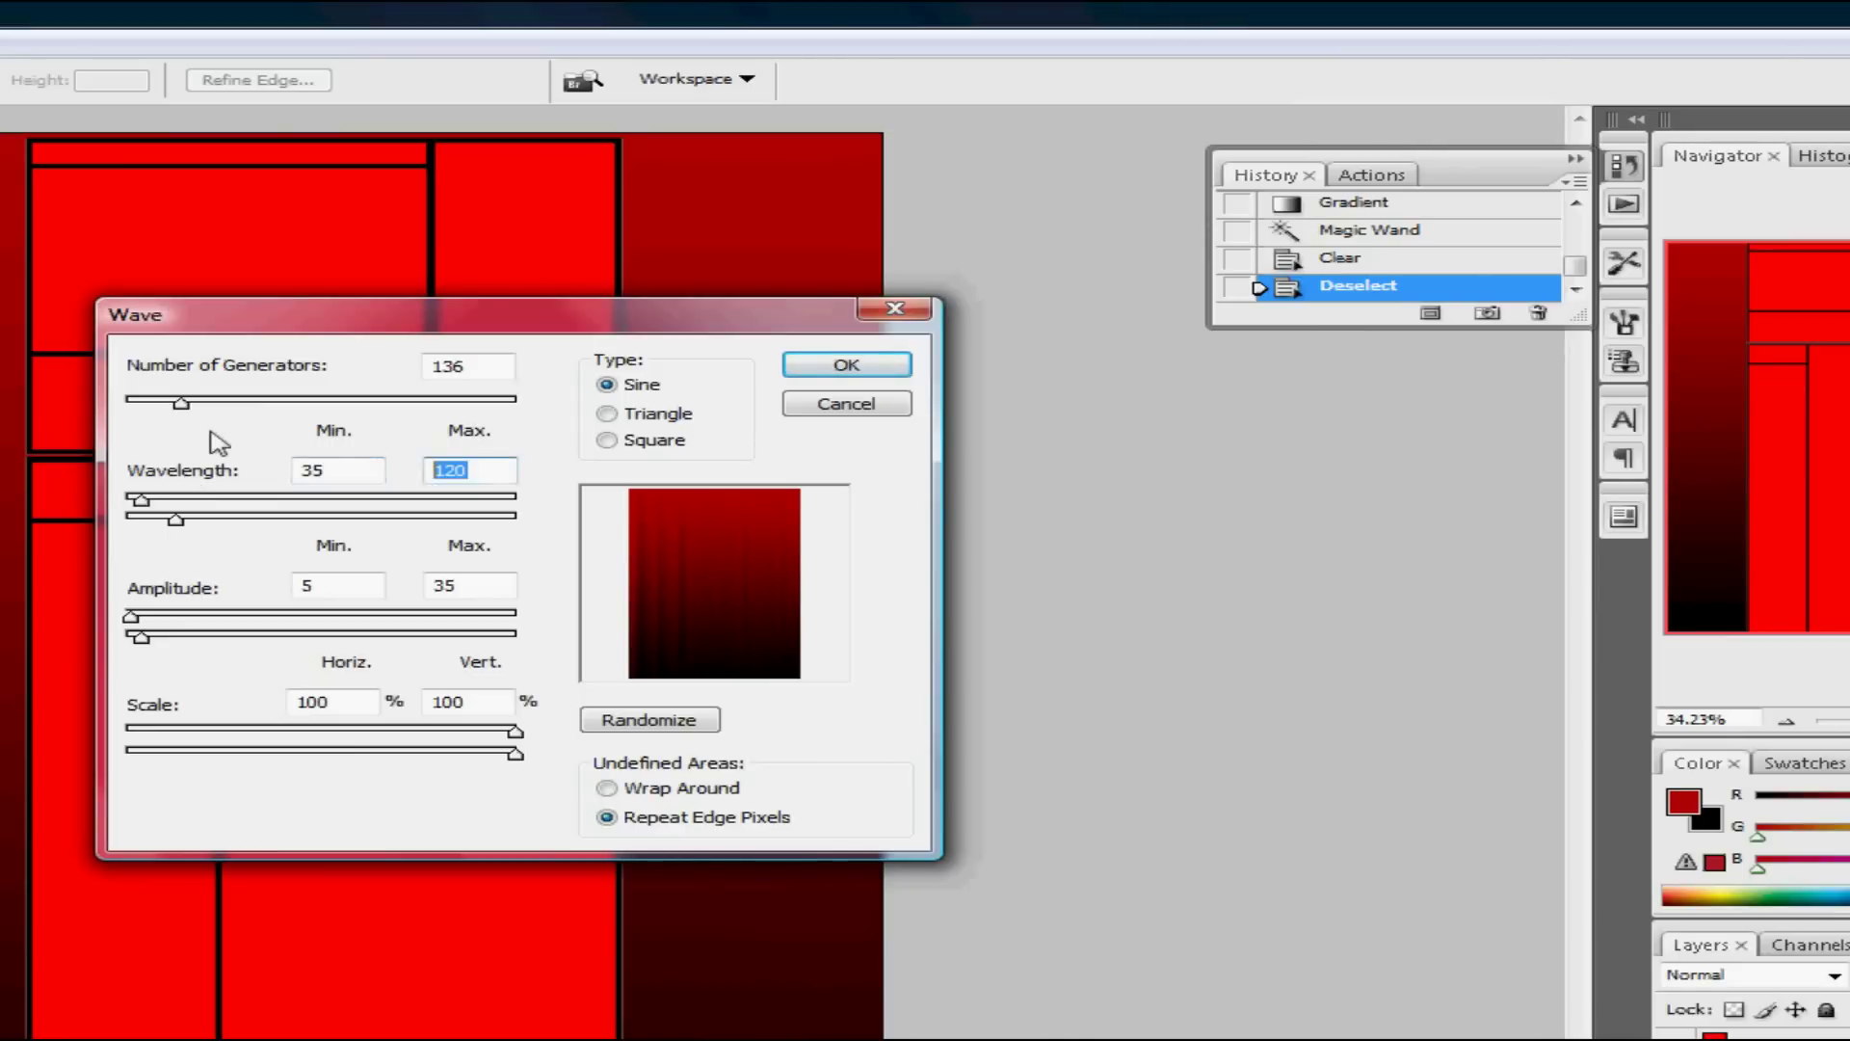
text(36)
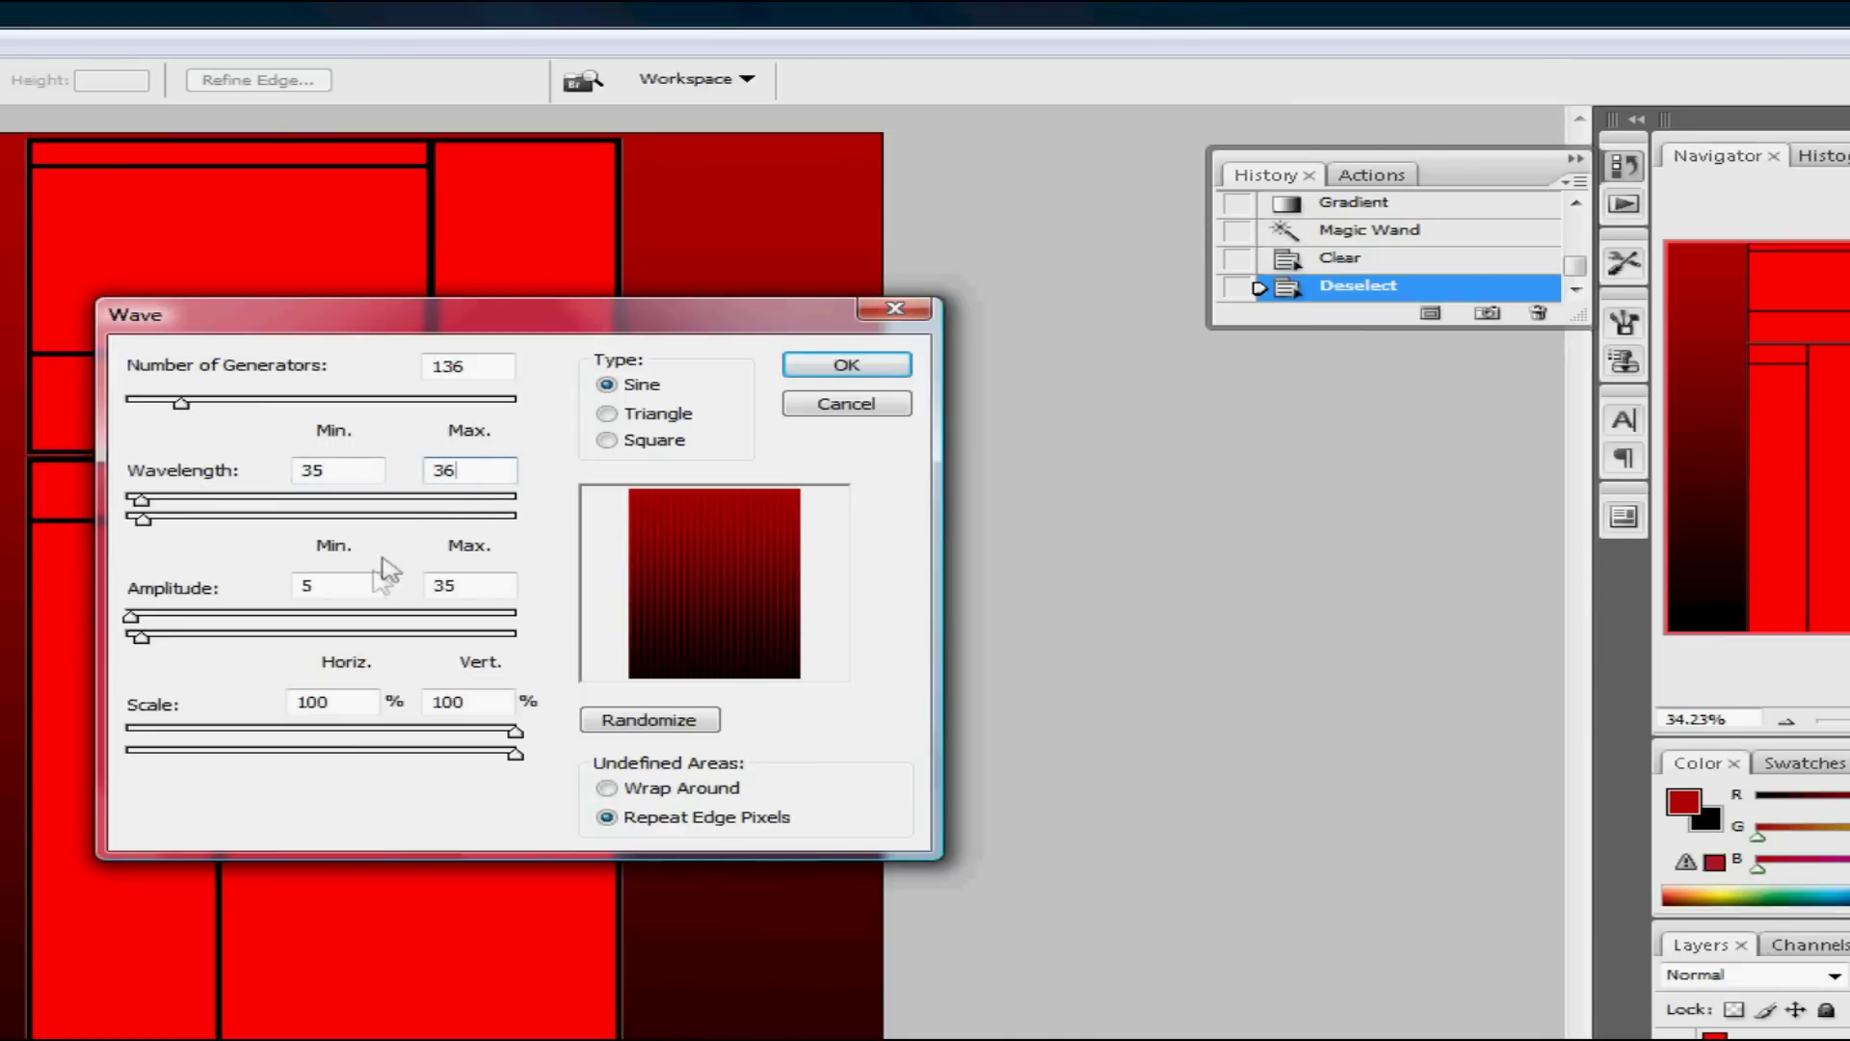
Step: Set Wave amplitude to 140 to 145 and apply the filter
click(358, 580)
key(BackSpace)
text(140)
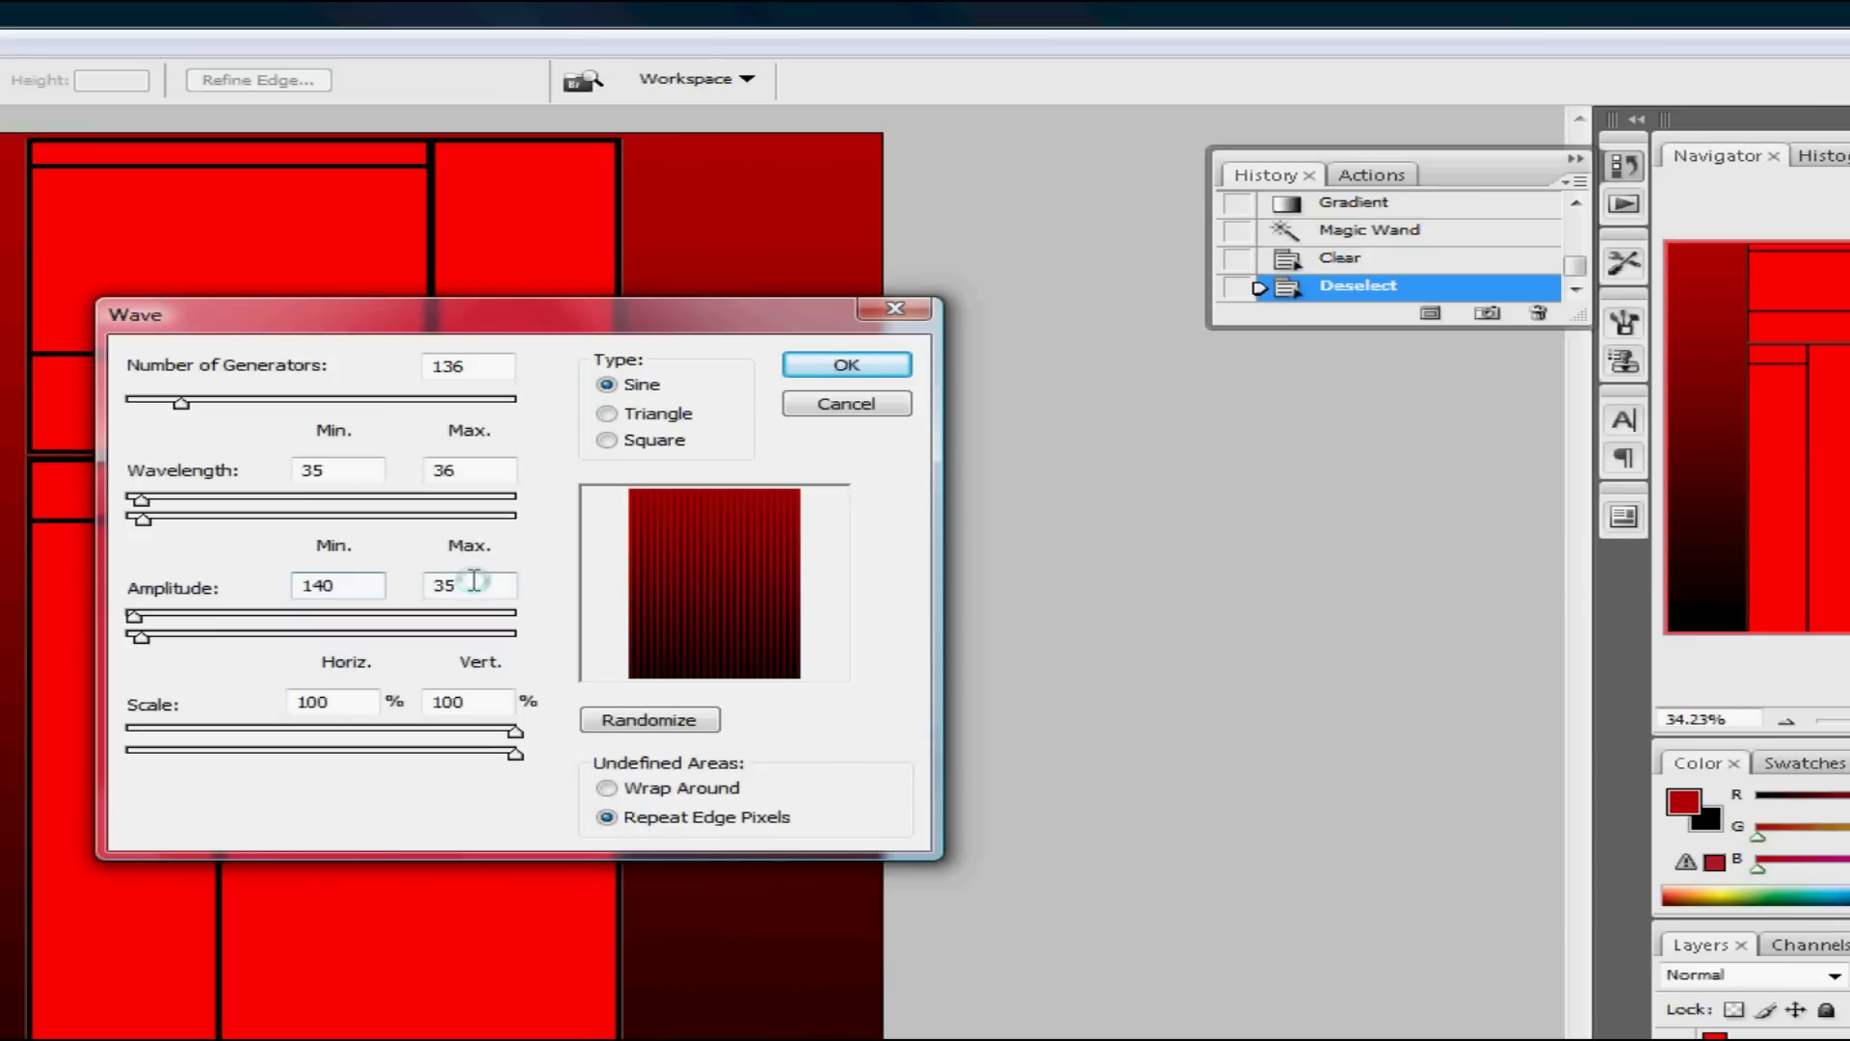
click(503, 585)
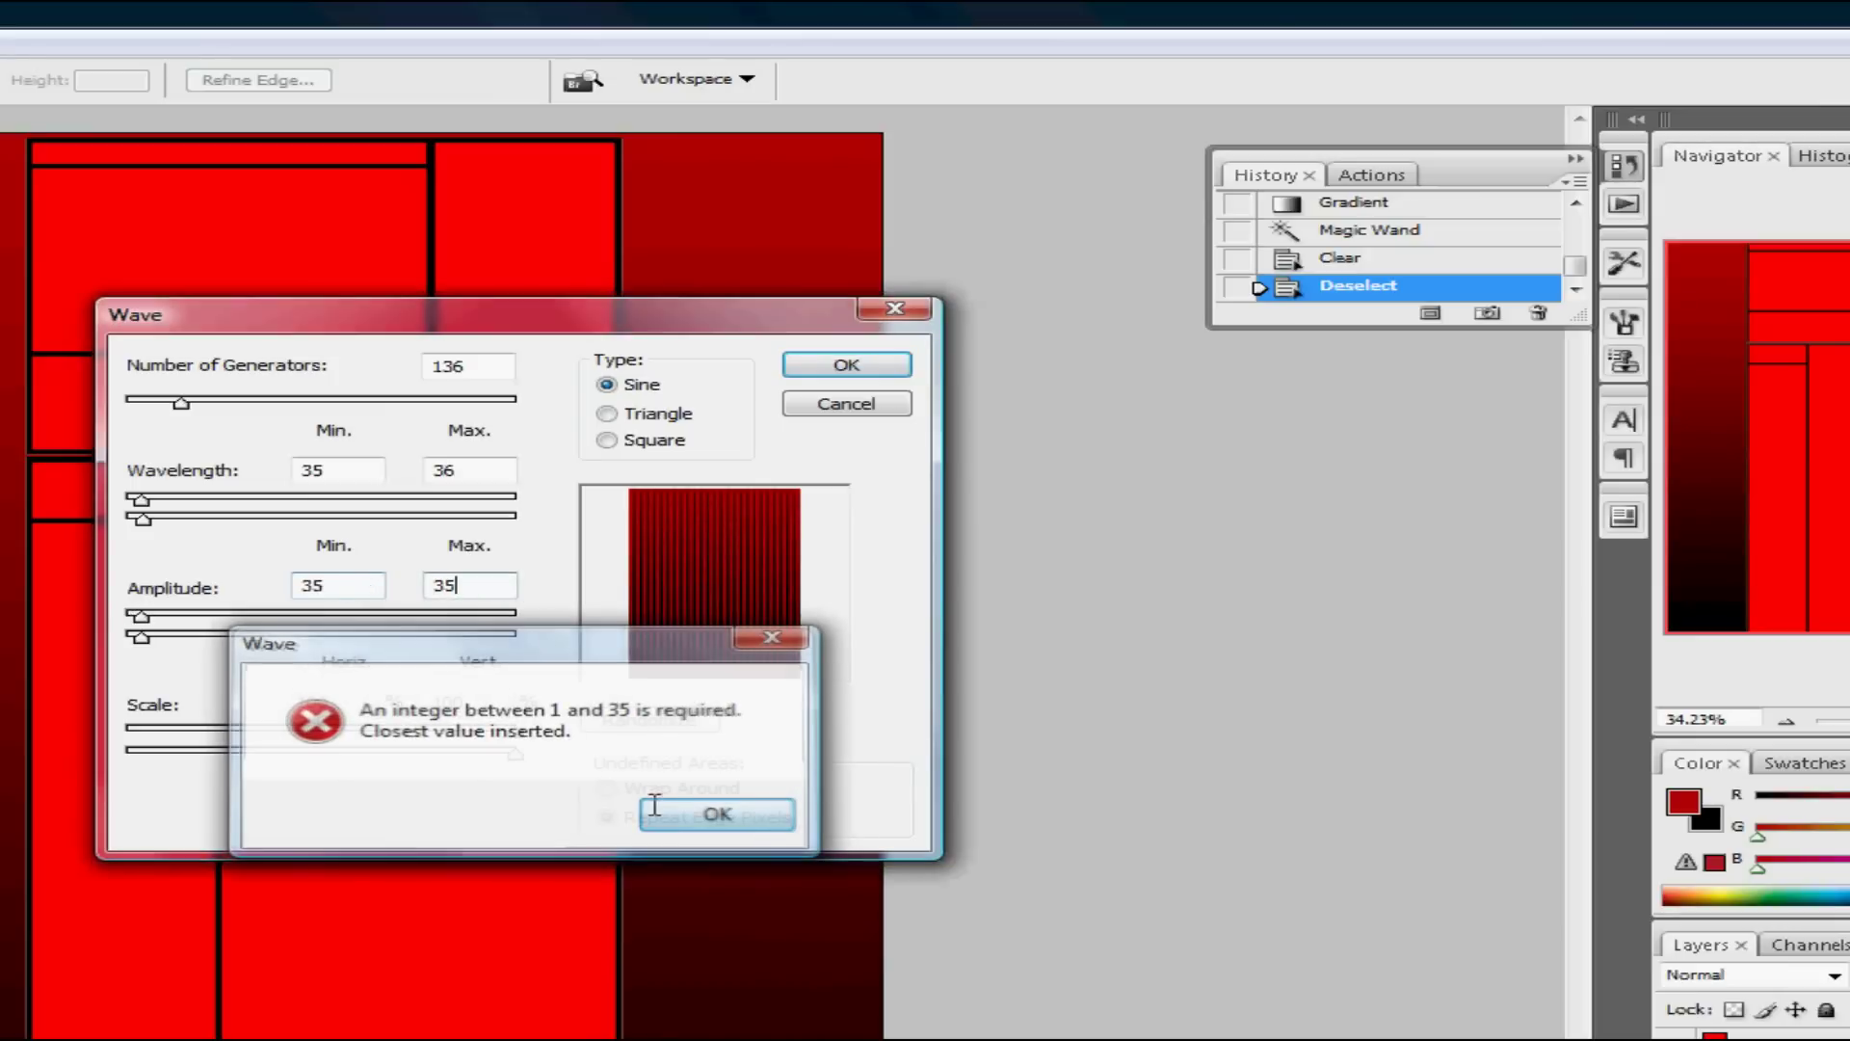
click(711, 811)
double_click(475, 586)
text(145)
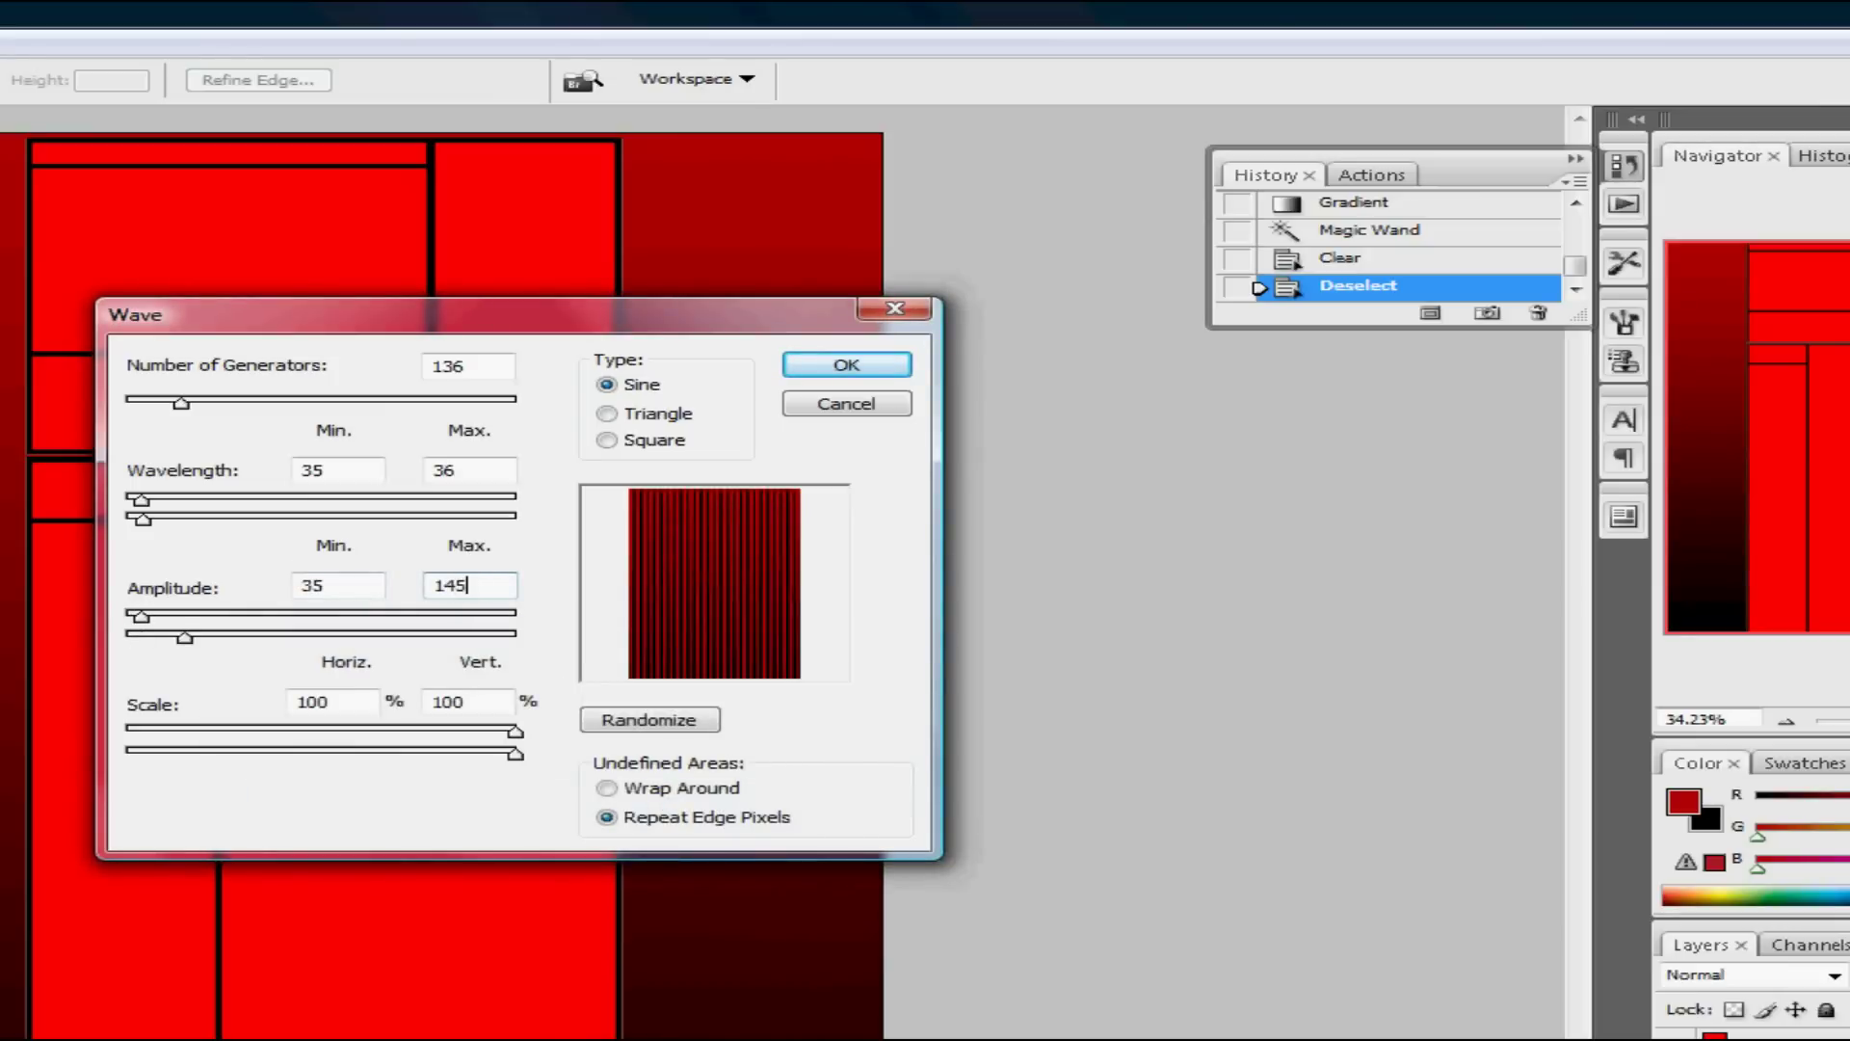
double_click(318, 585)
text(14)
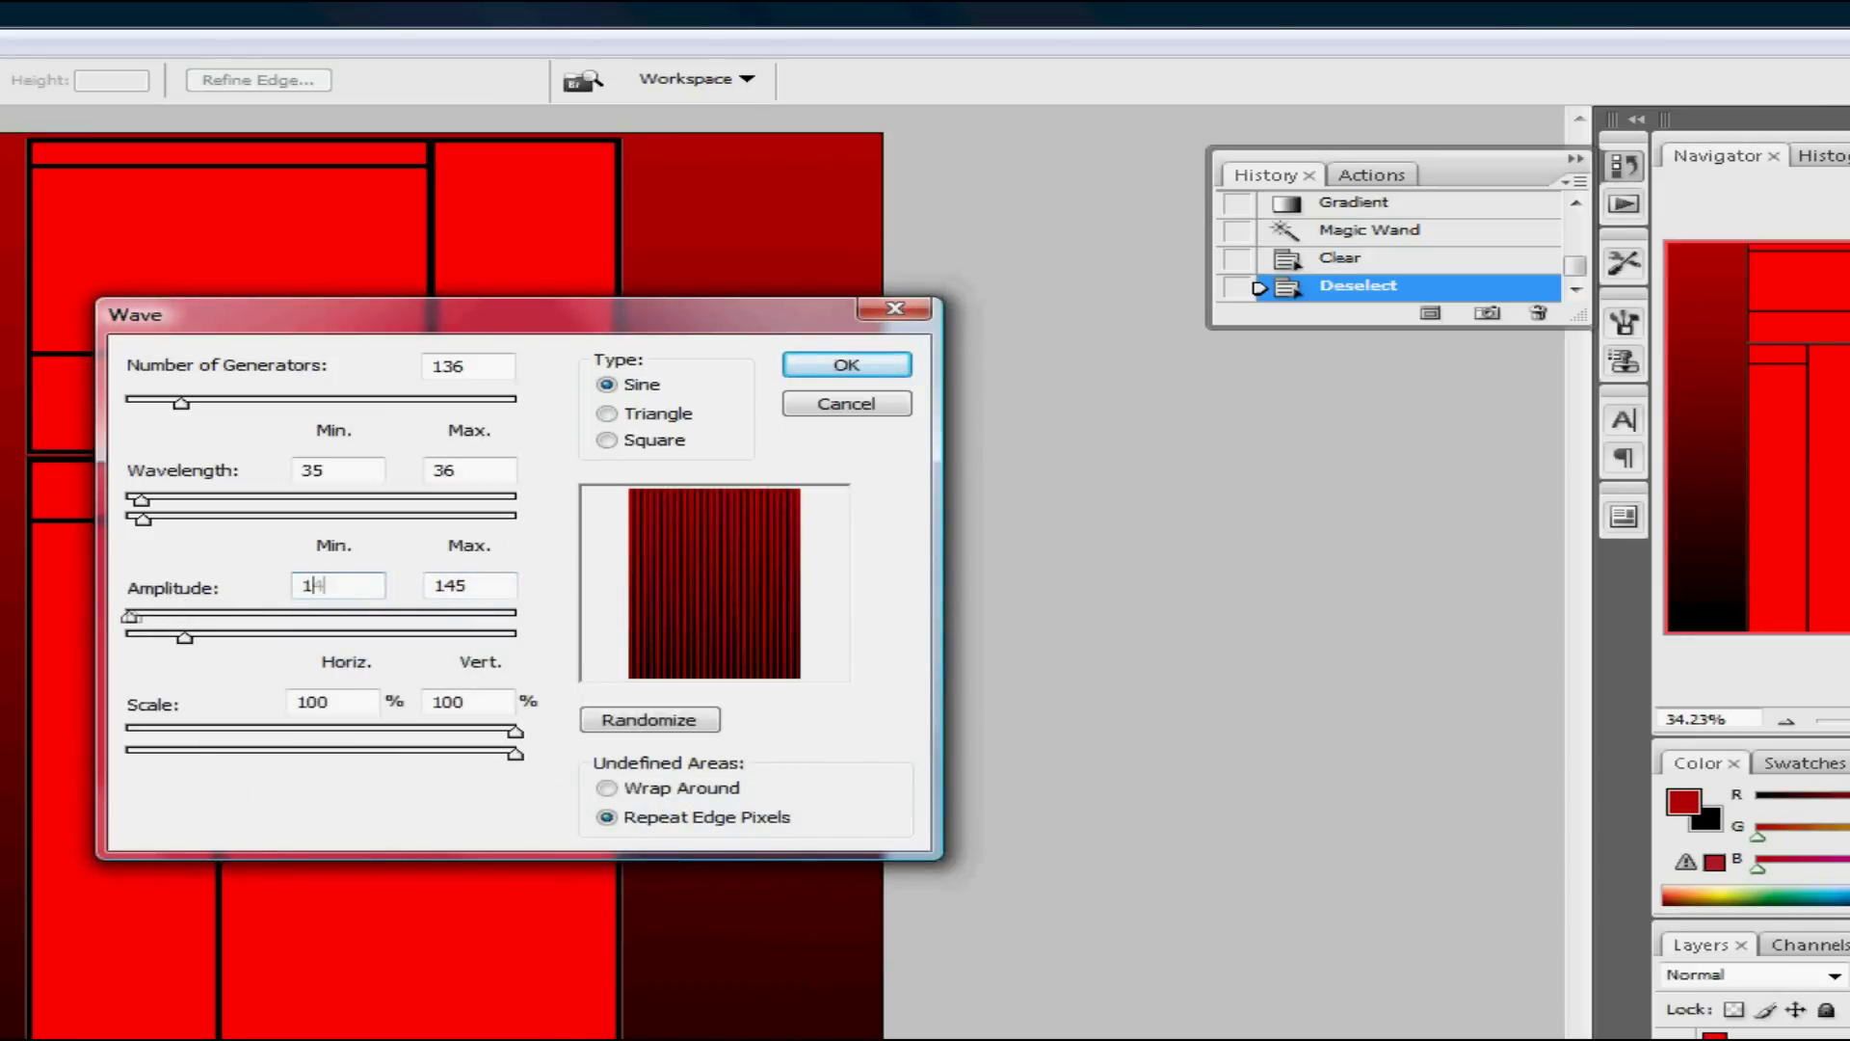
text(0)
key(Return)
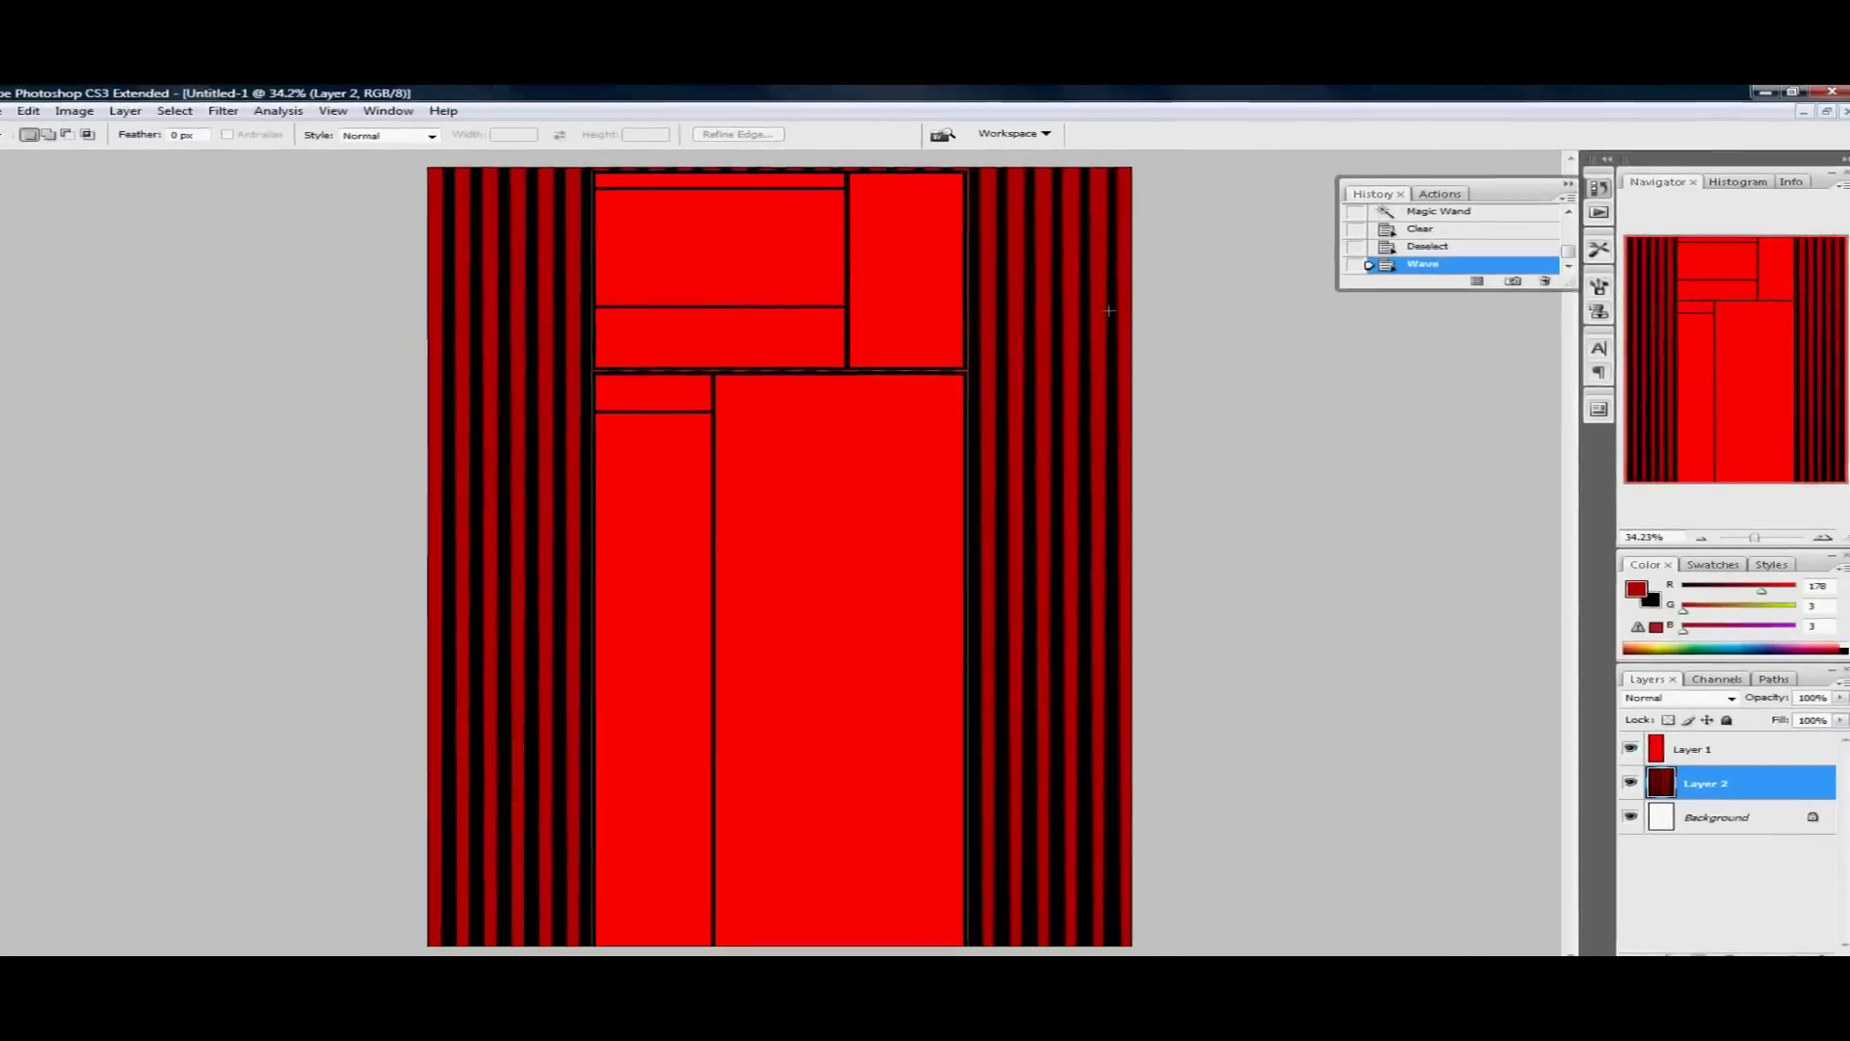
Step: Apply Distort > Polar Coordinates to bend the stripes into radiating rays
click(267, 114)
mouse_move(297, 316)
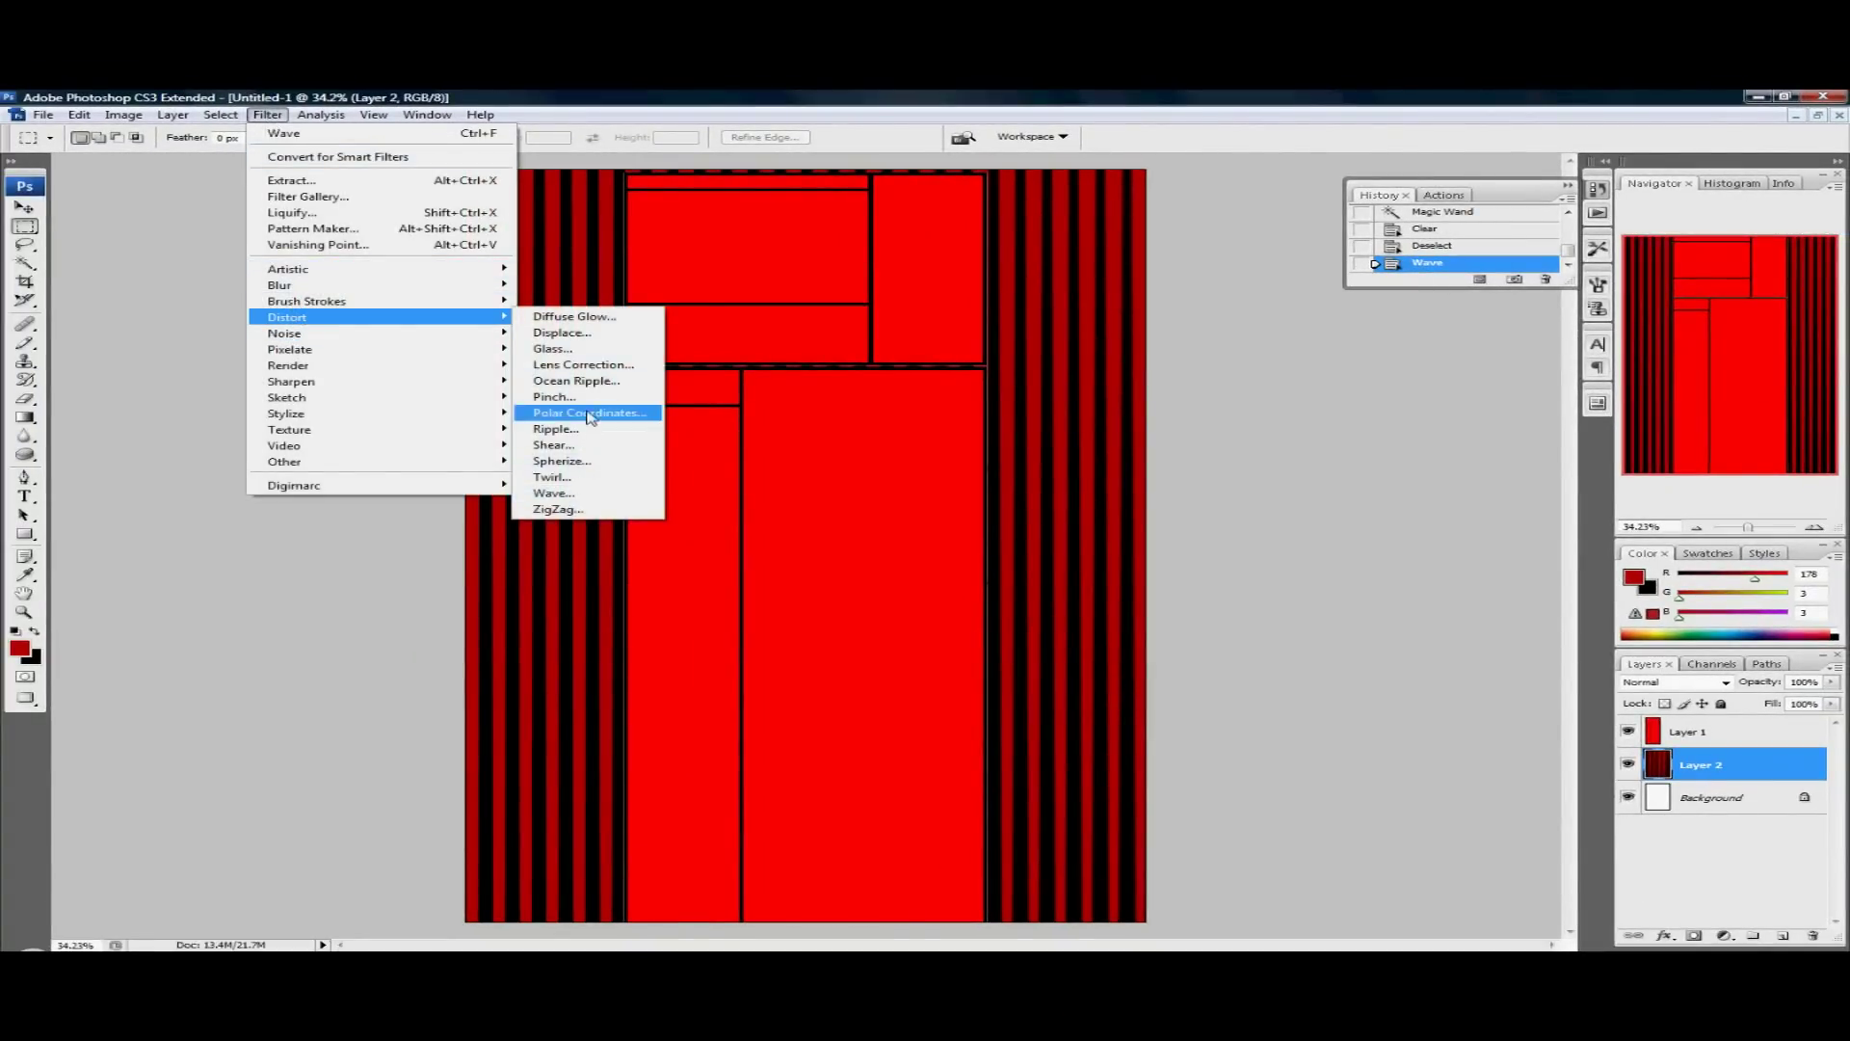
click(588, 412)
click(1032, 335)
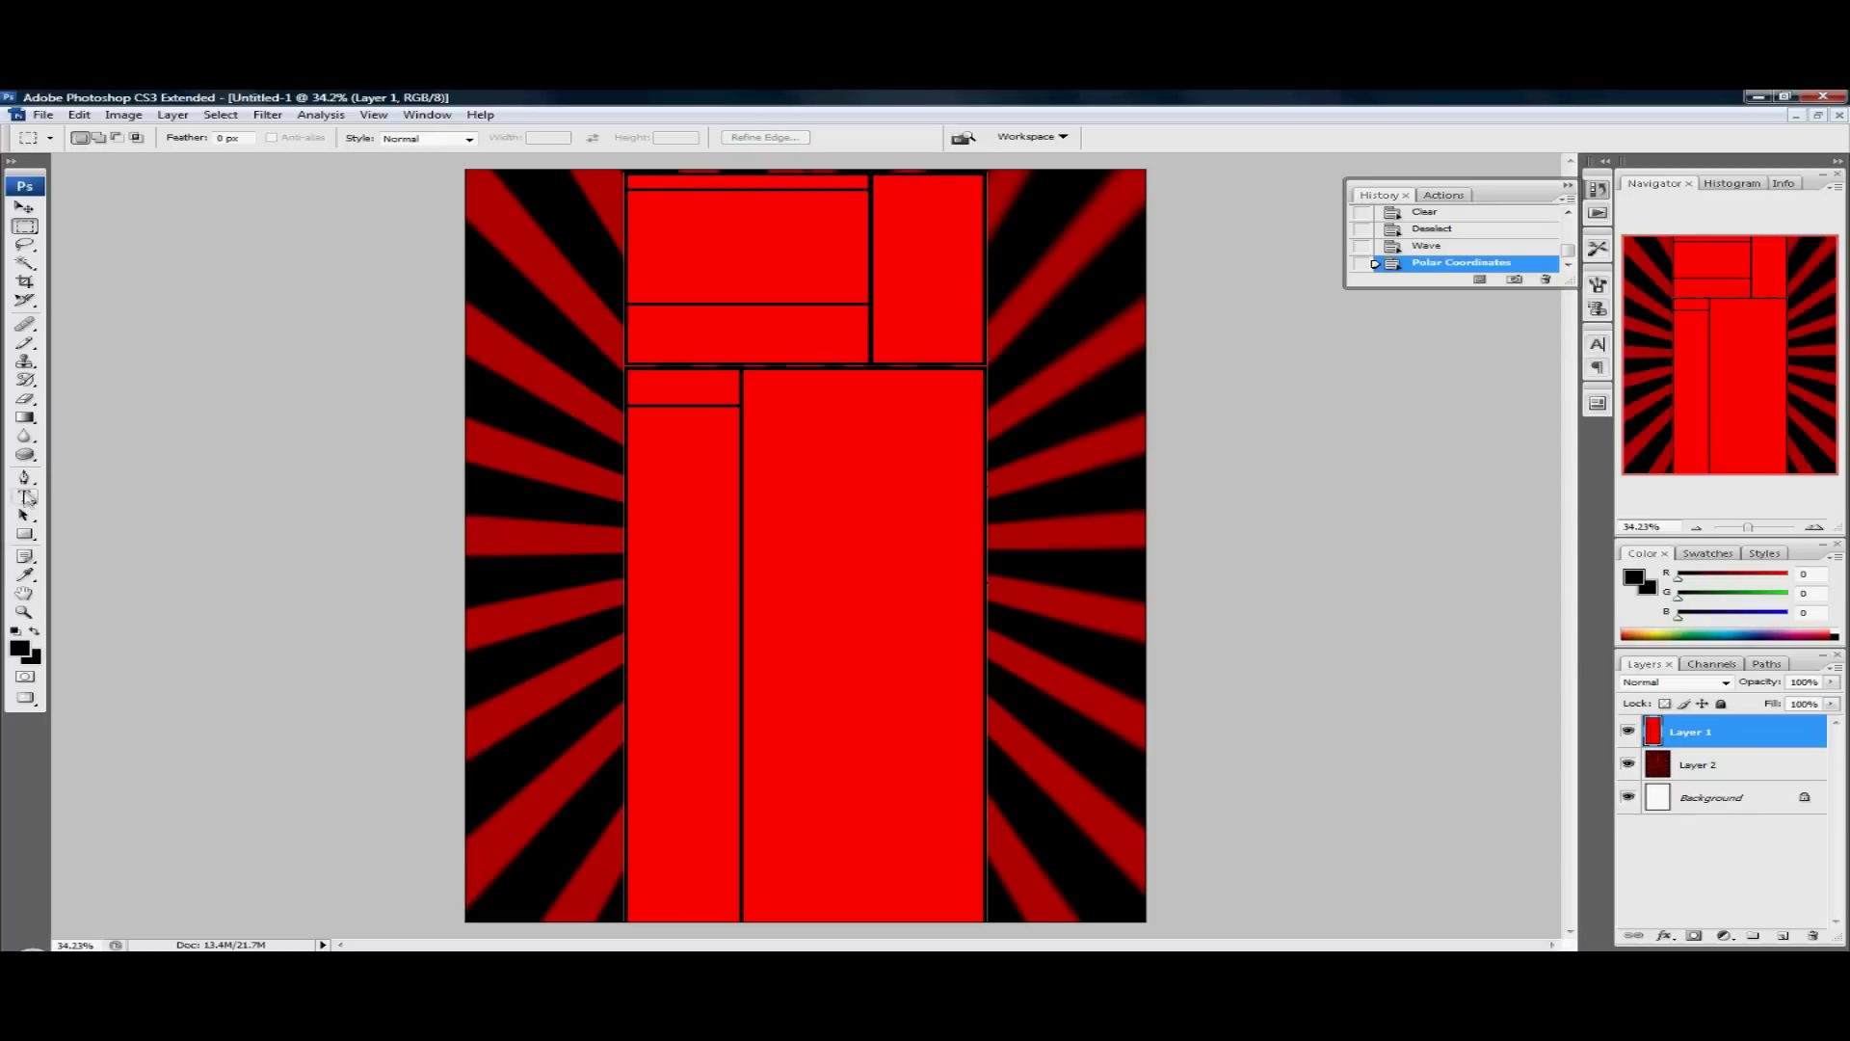
Step: Switch to the Horizontal Type tool with black as the colour
click(28, 498)
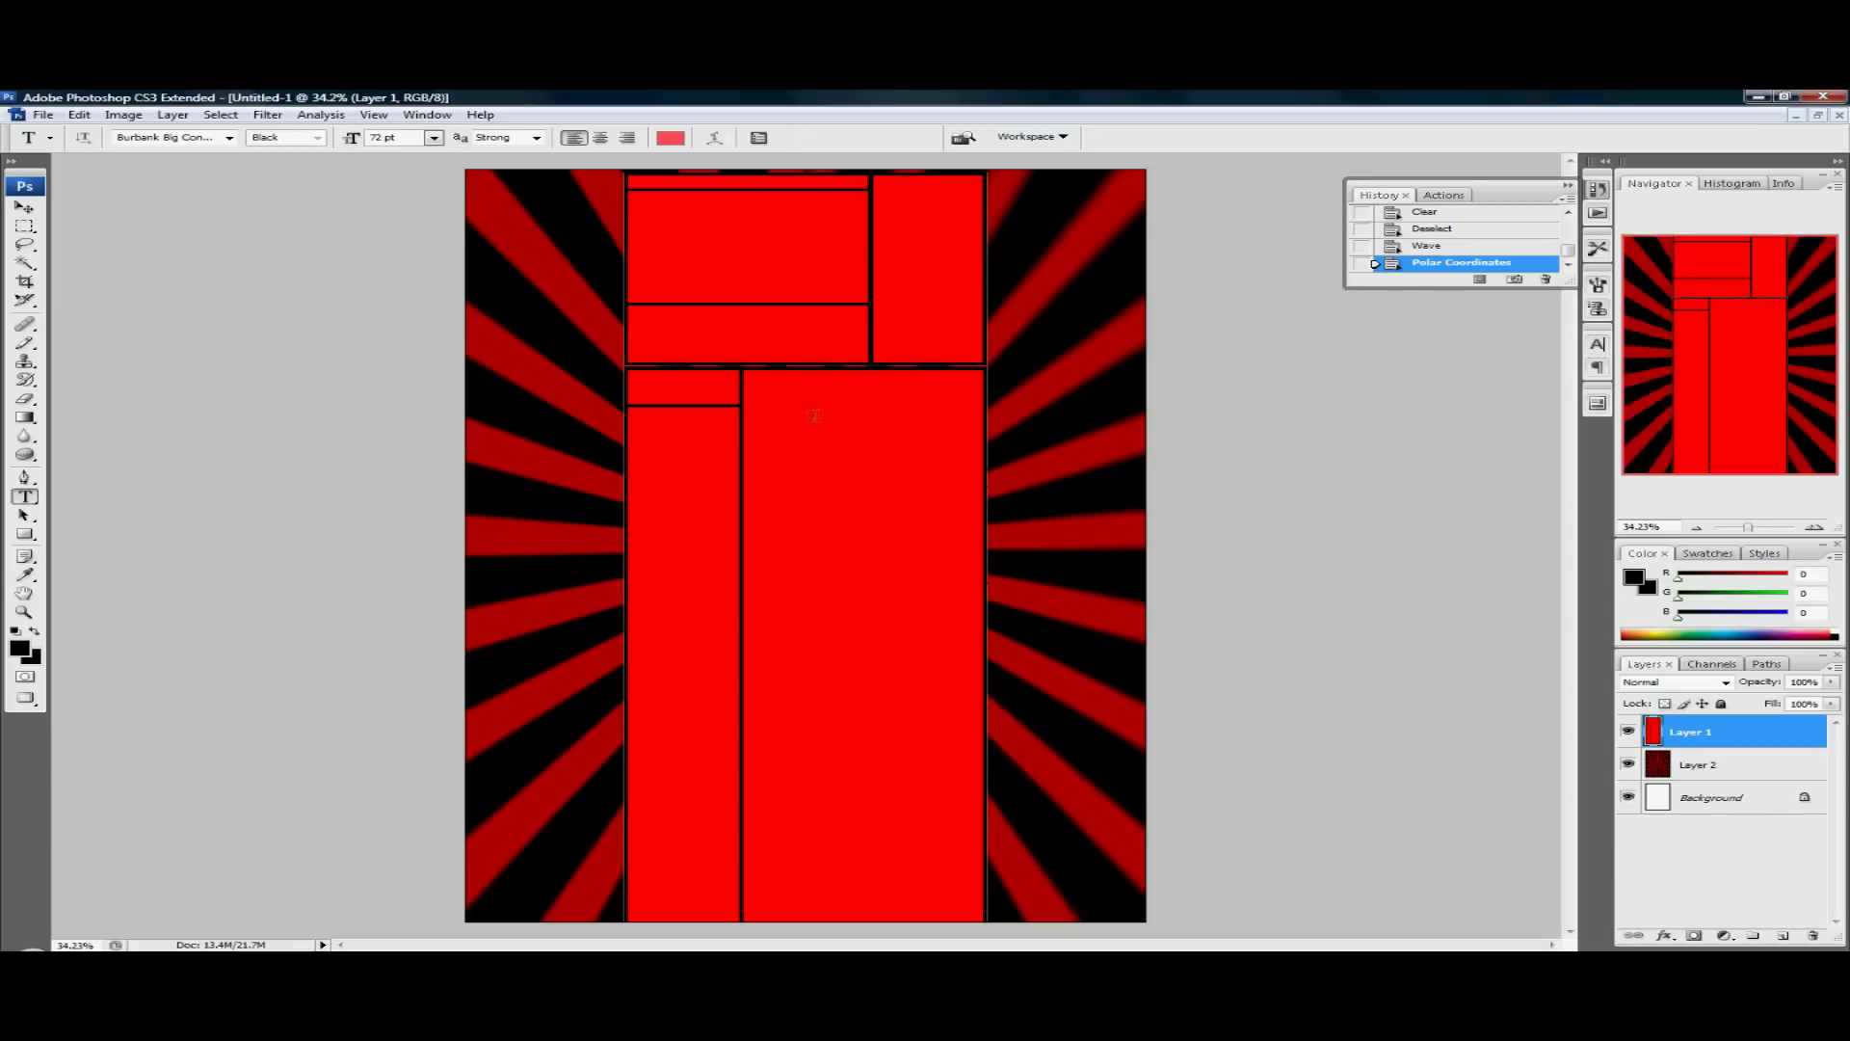
Step: Zoom the canvas in to 66.67% on the panels
click(773, 411)
key(ctrl+space)
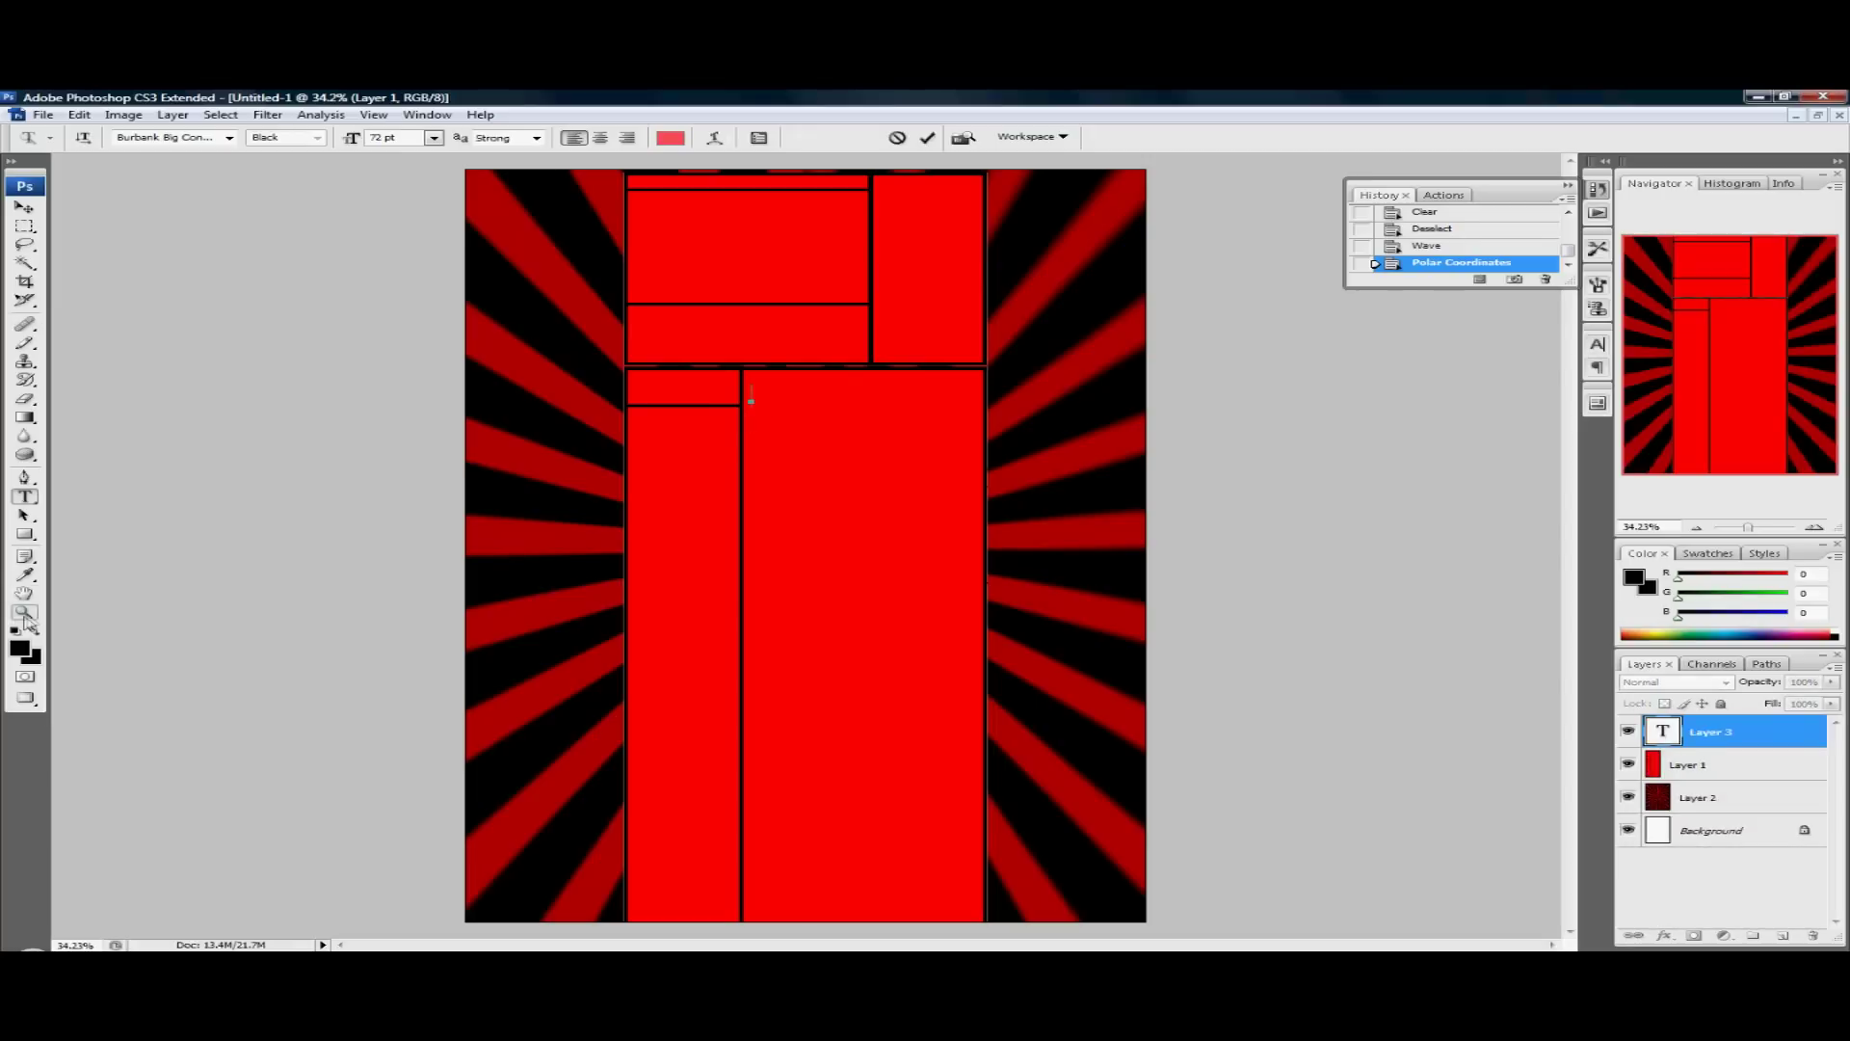
click(787, 417)
click(788, 472)
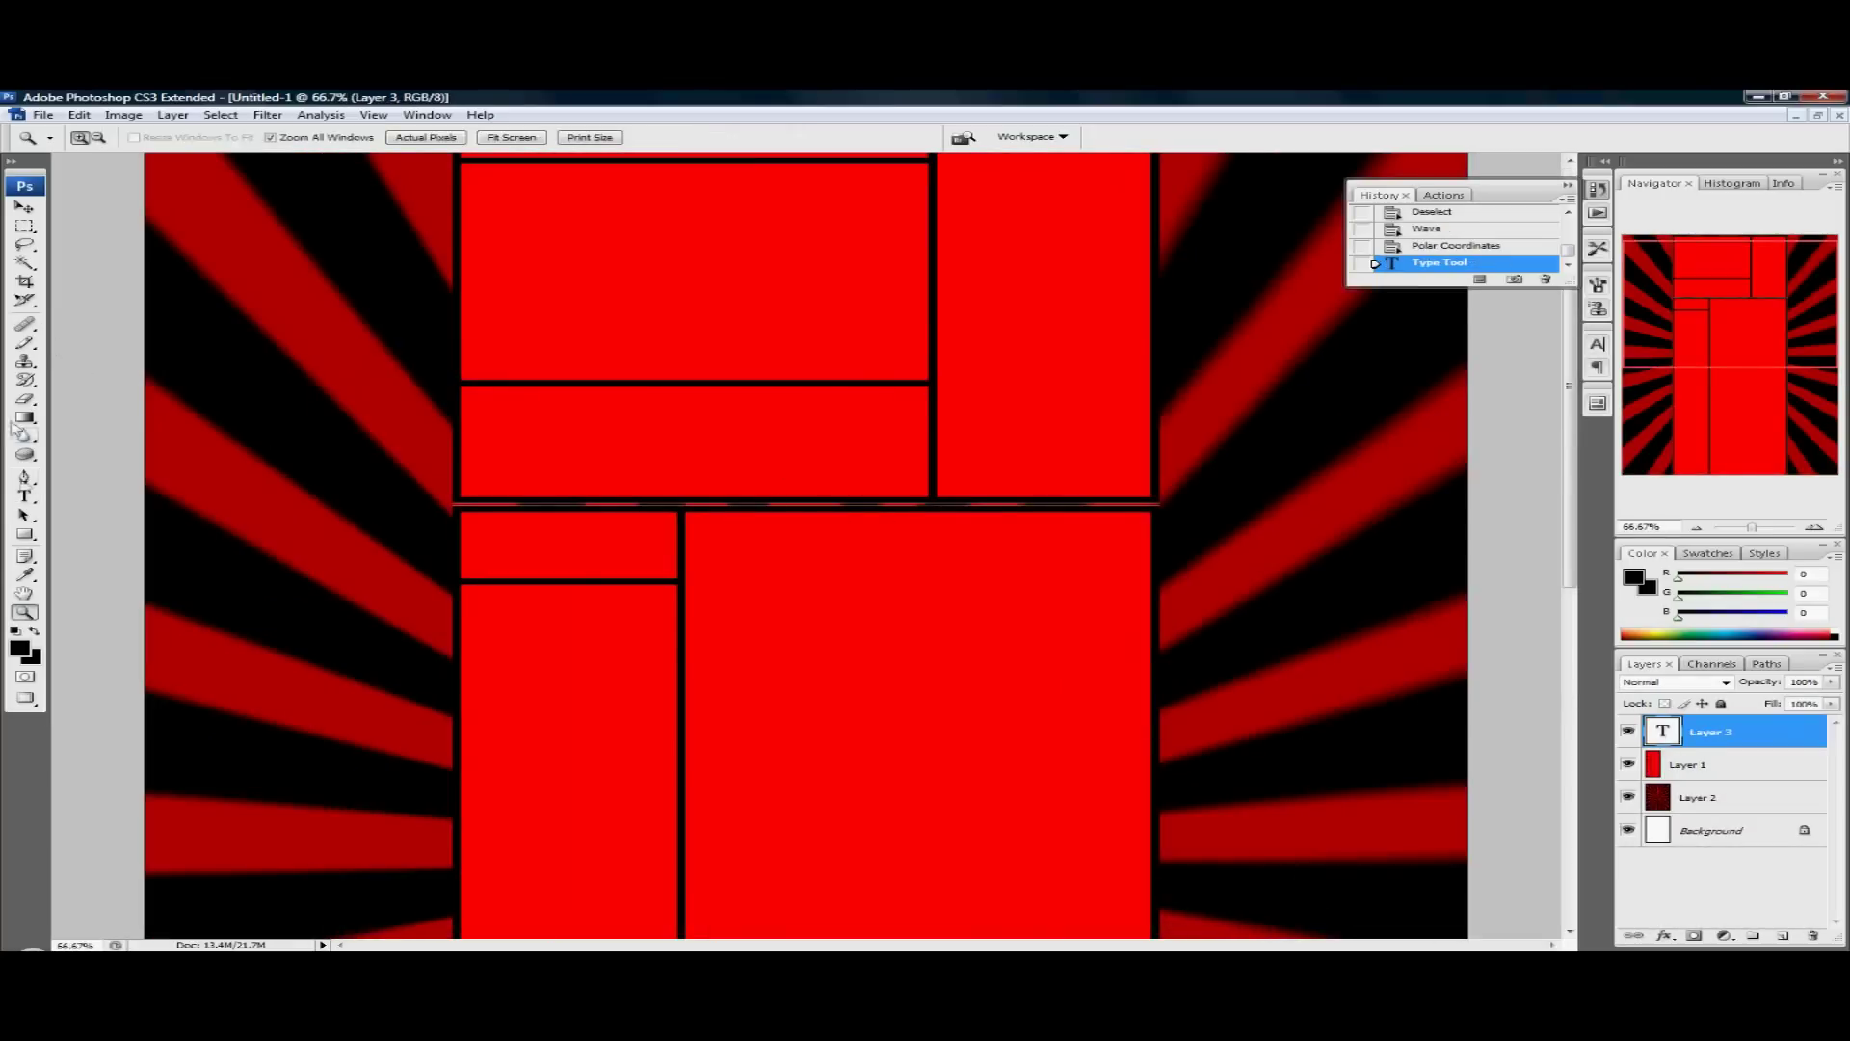
Step: Type 'Comment' in the large lower-right panel and colour it black
click(24, 496)
click(706, 563)
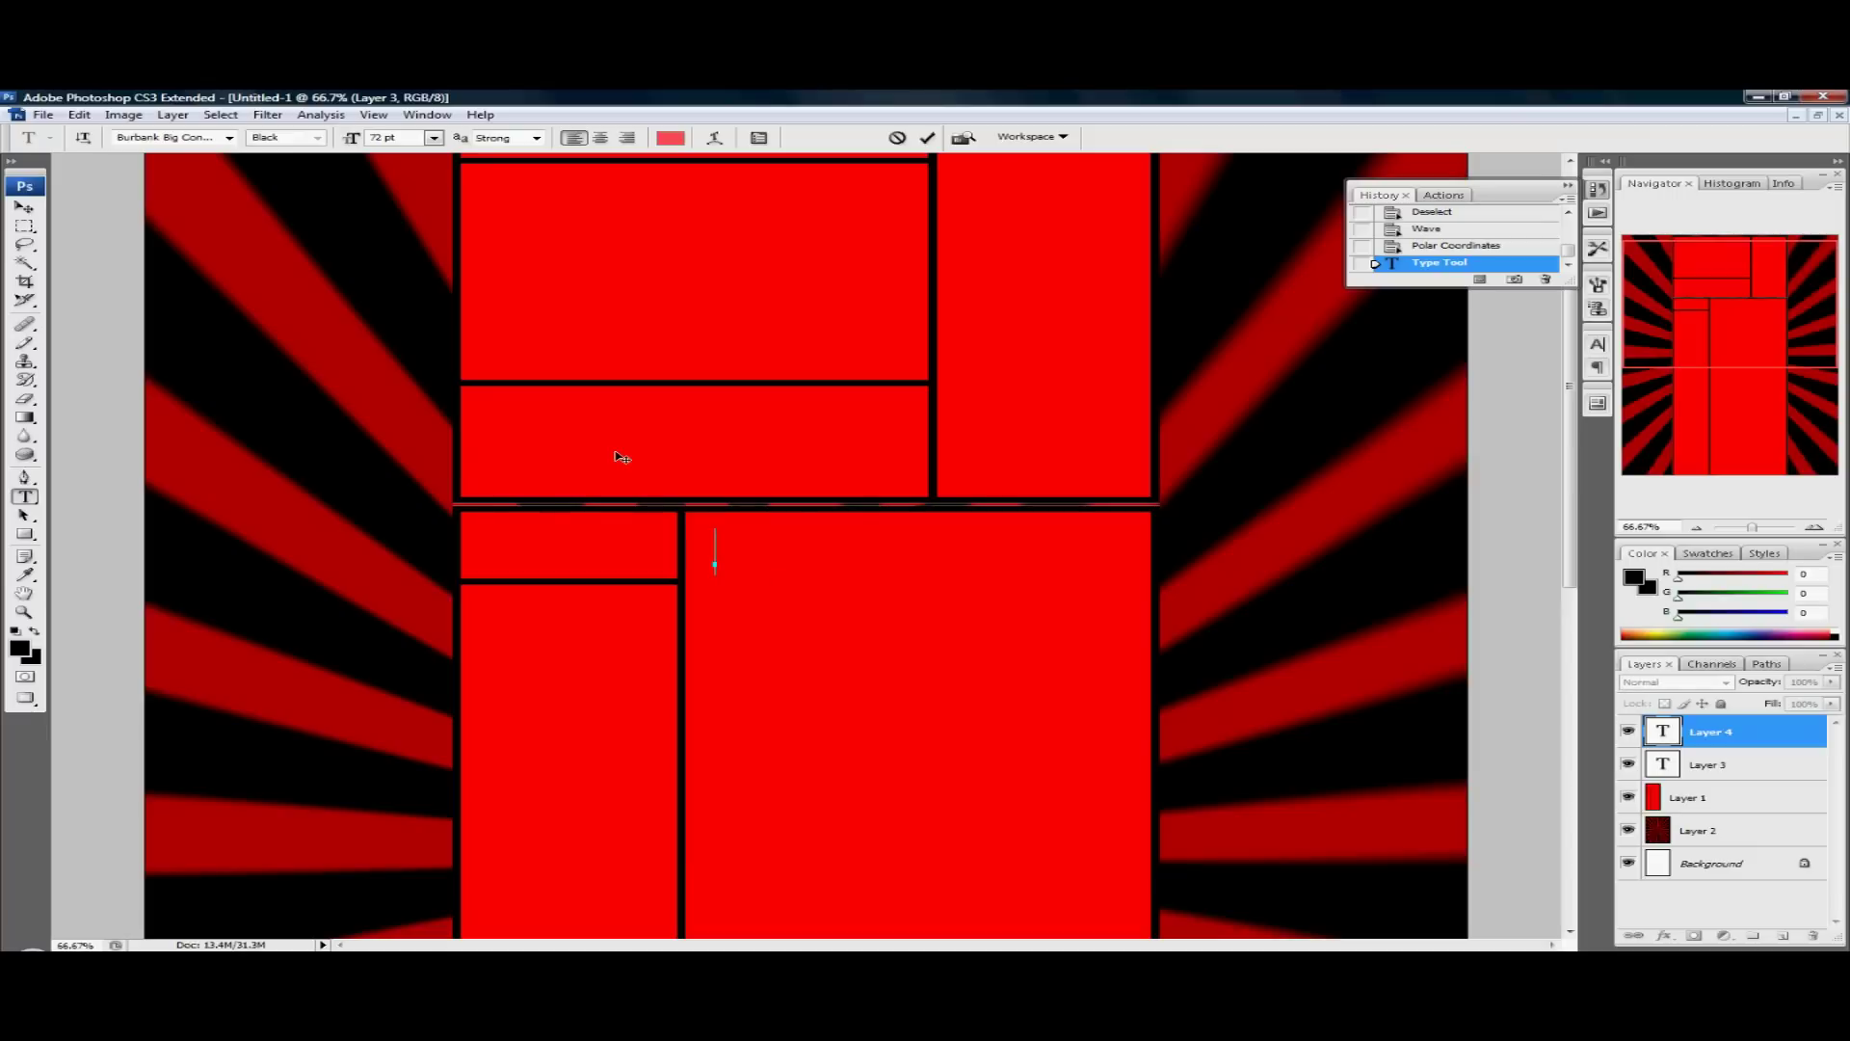
text(G)
text(mment)
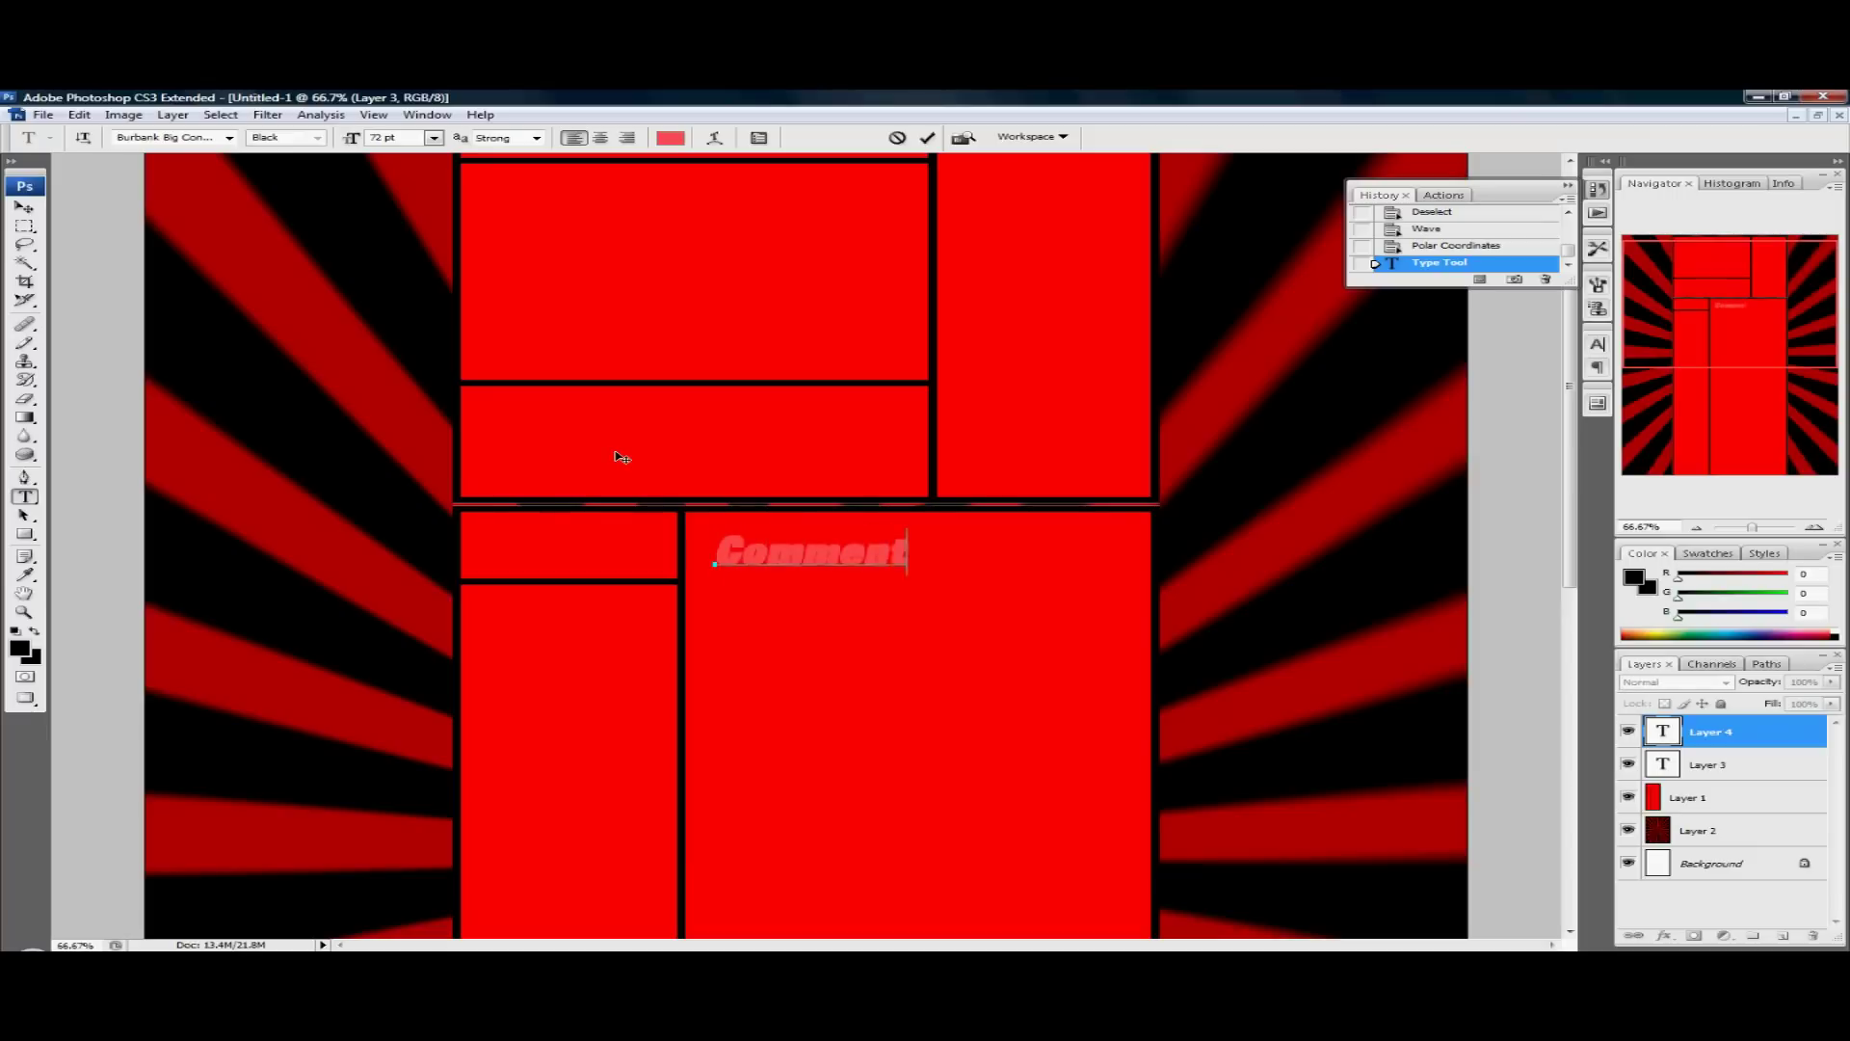
double_click(803, 549)
click(671, 137)
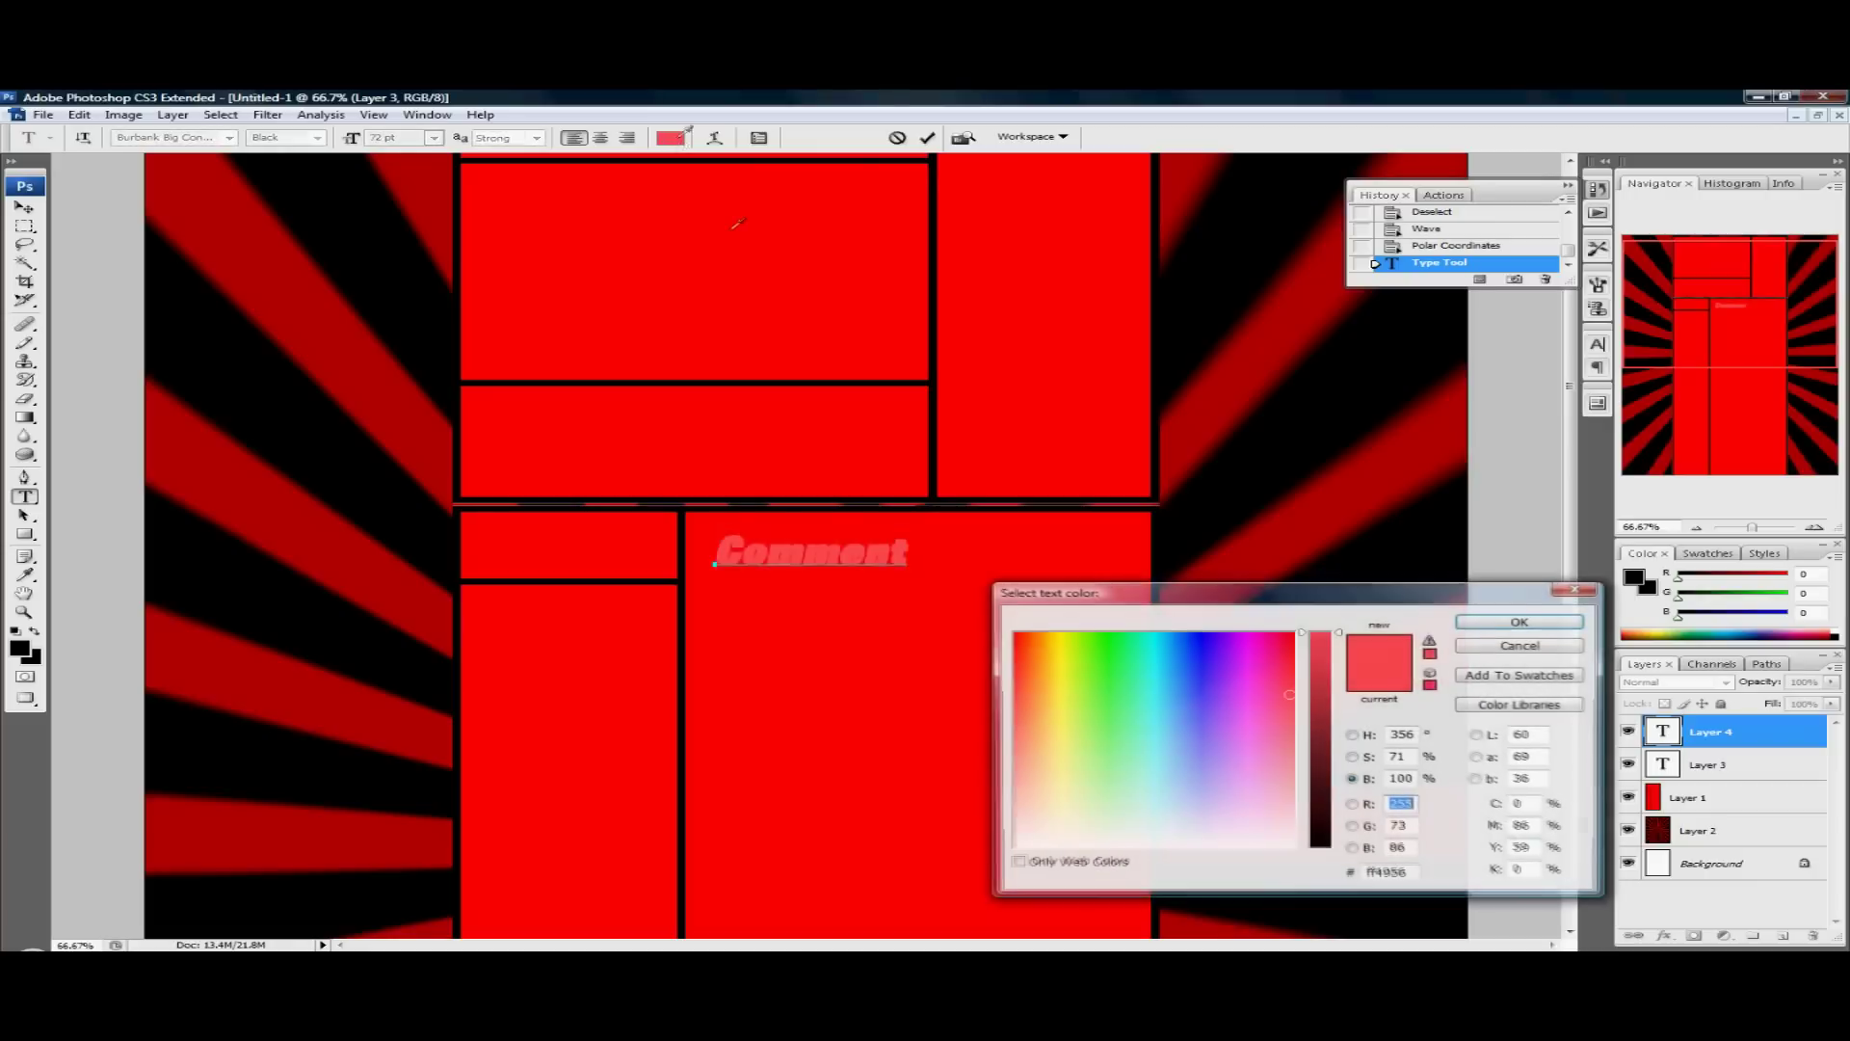
drag(1330, 796, 1330, 850)
click(1510, 620)
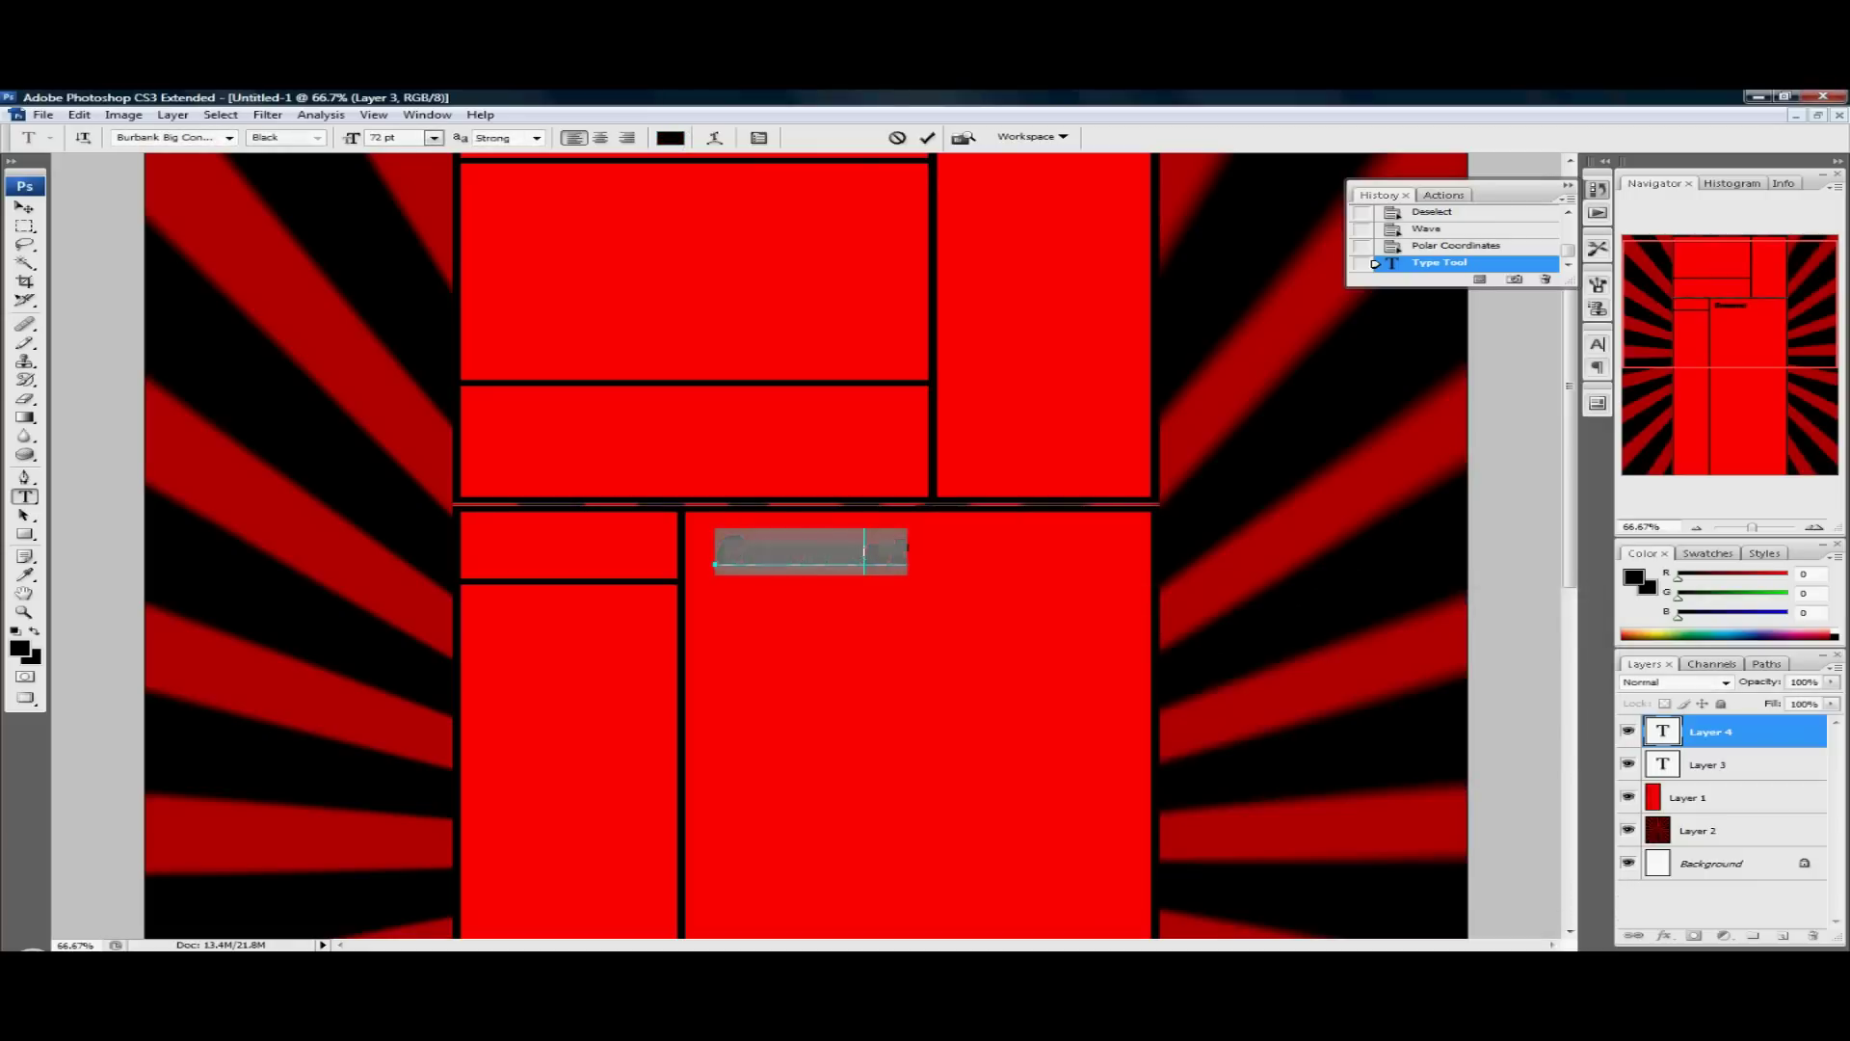
Step: Stretch the Comment text wider and taller to about 87.82 pt, then commit
key(ctrl)
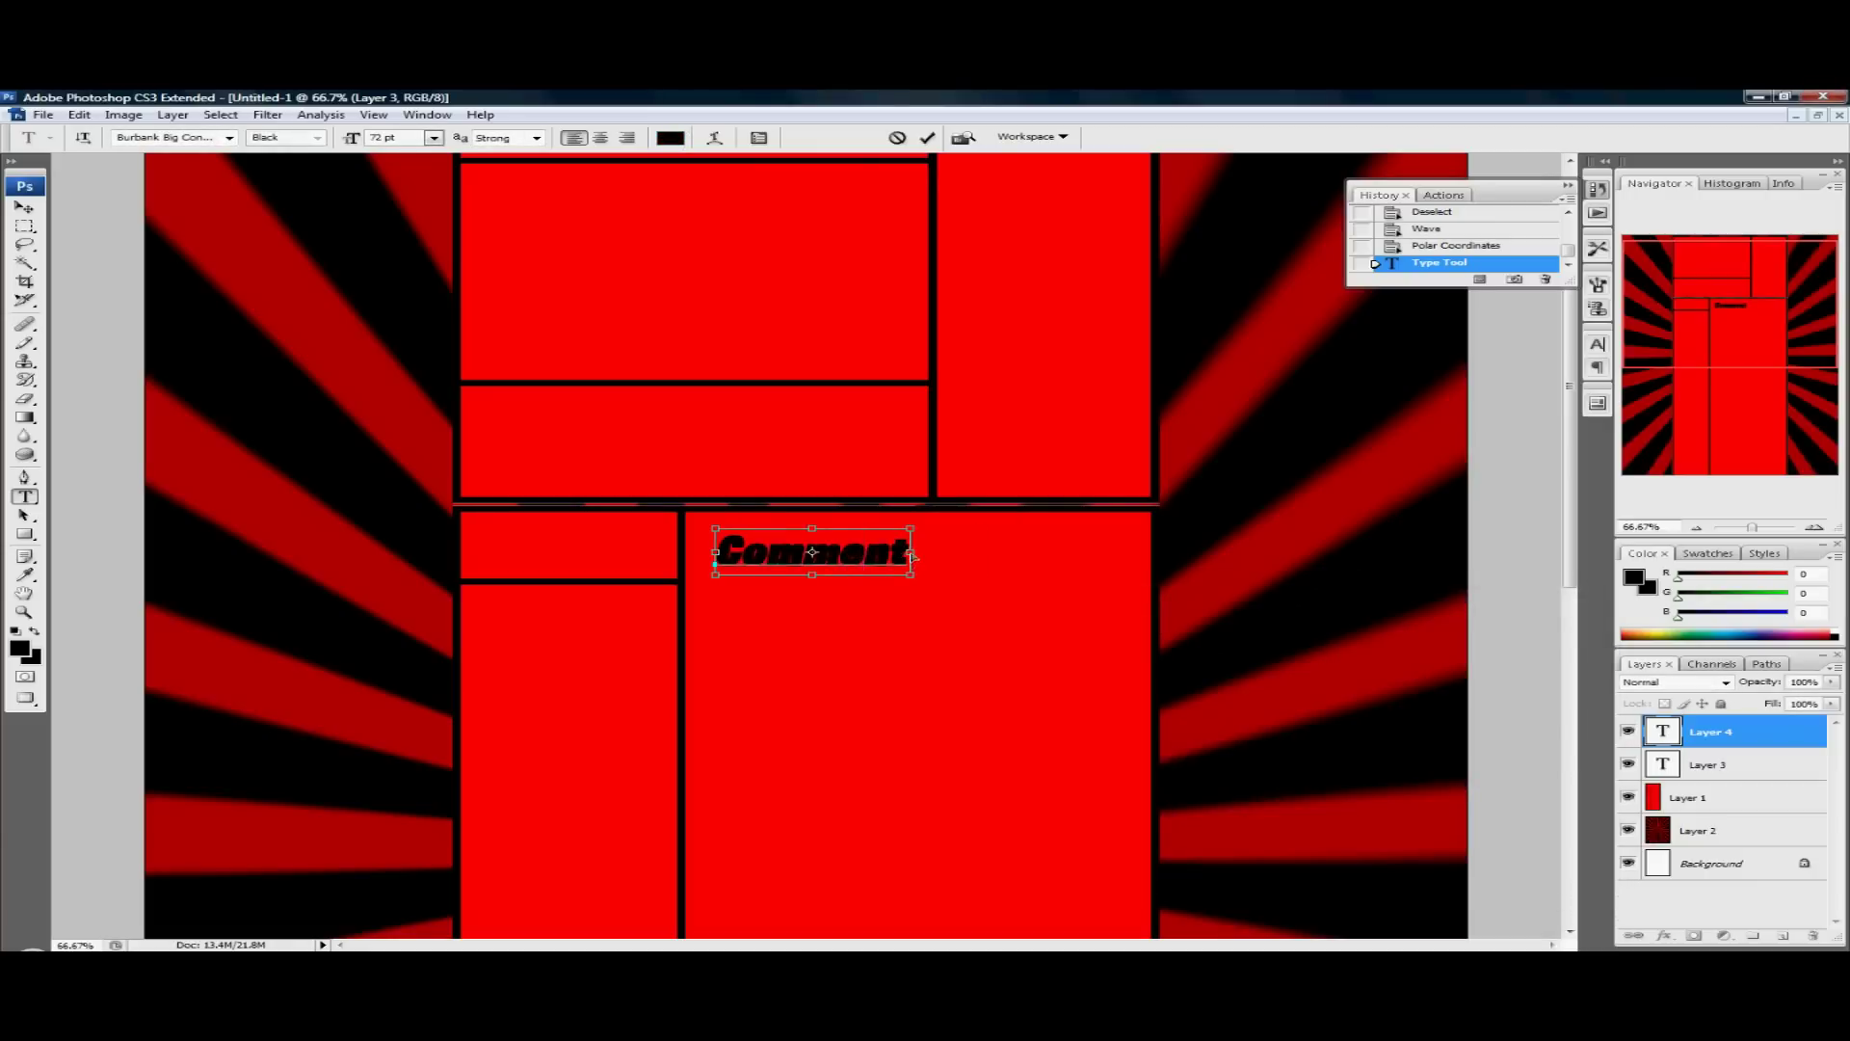
drag(911, 554, 1126, 557)
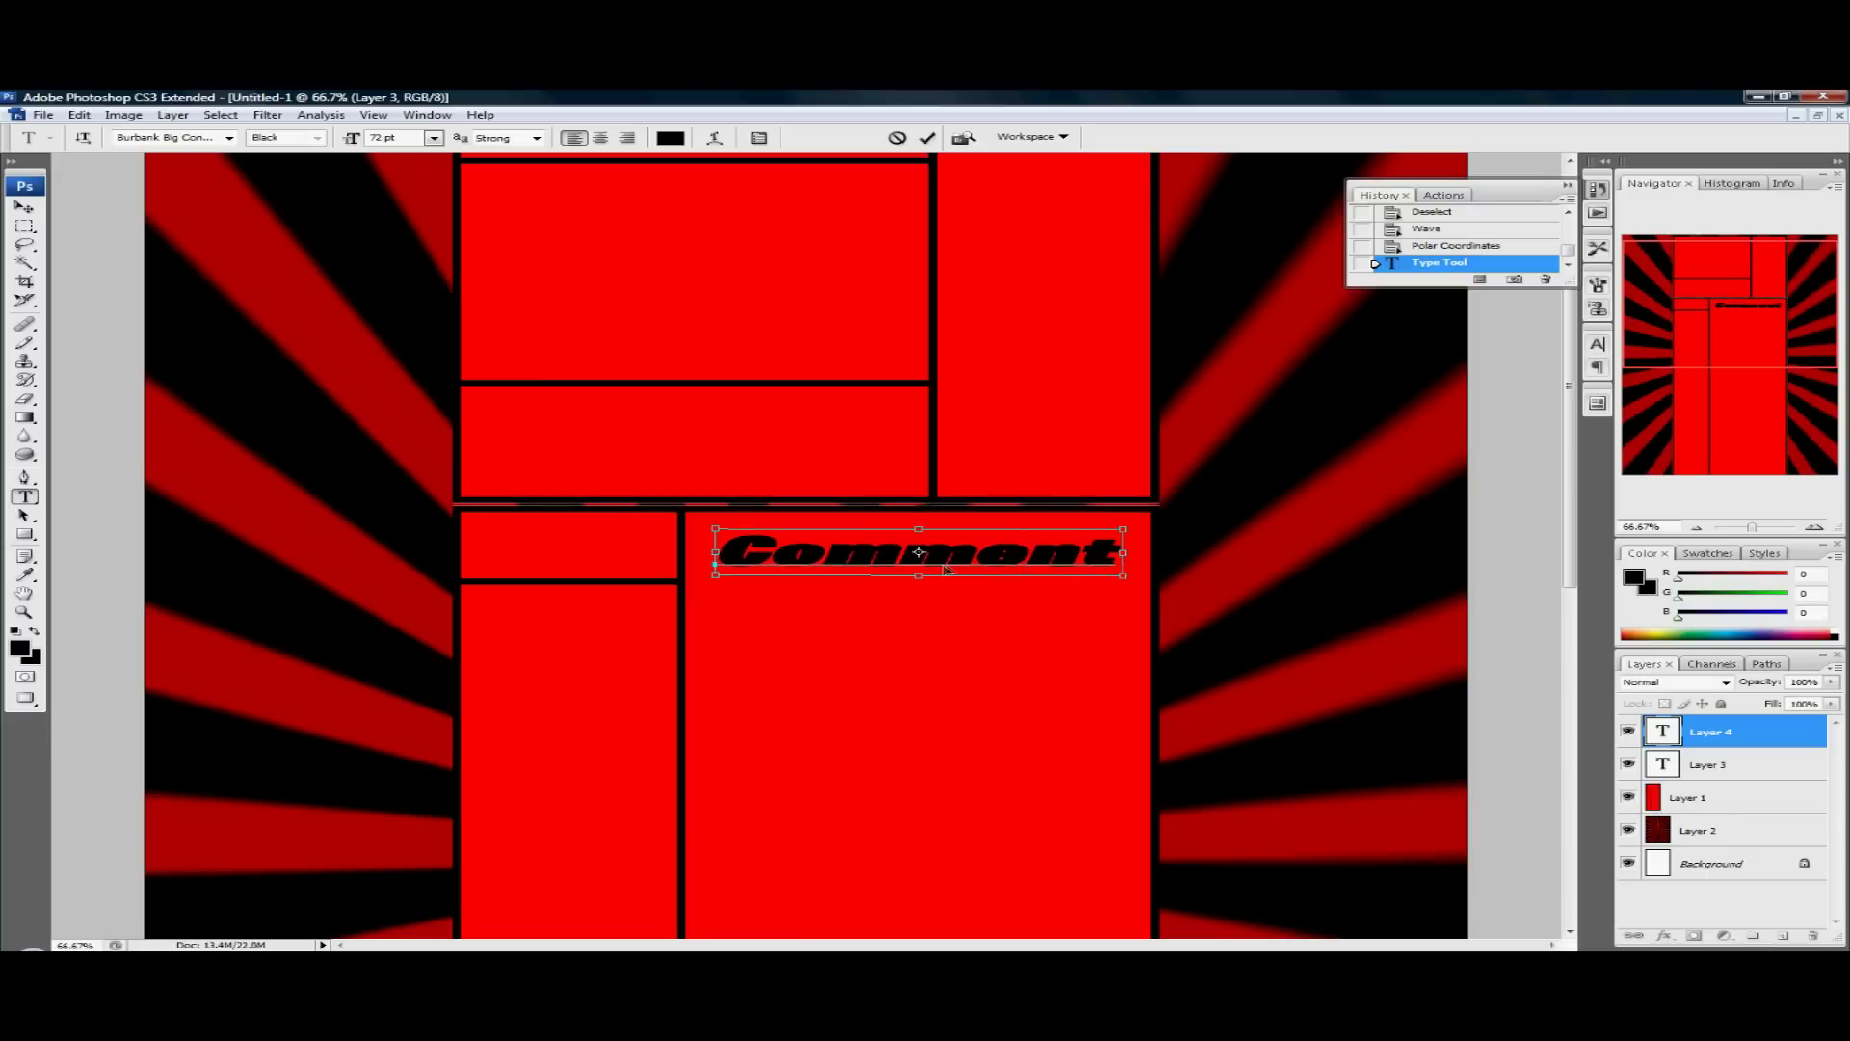
key(Return)
key(ctrl)
mouse_move(922, 578)
mouse_down()
mouse_move(946, 586)
mouse_move(923, 588)
mouse_up()
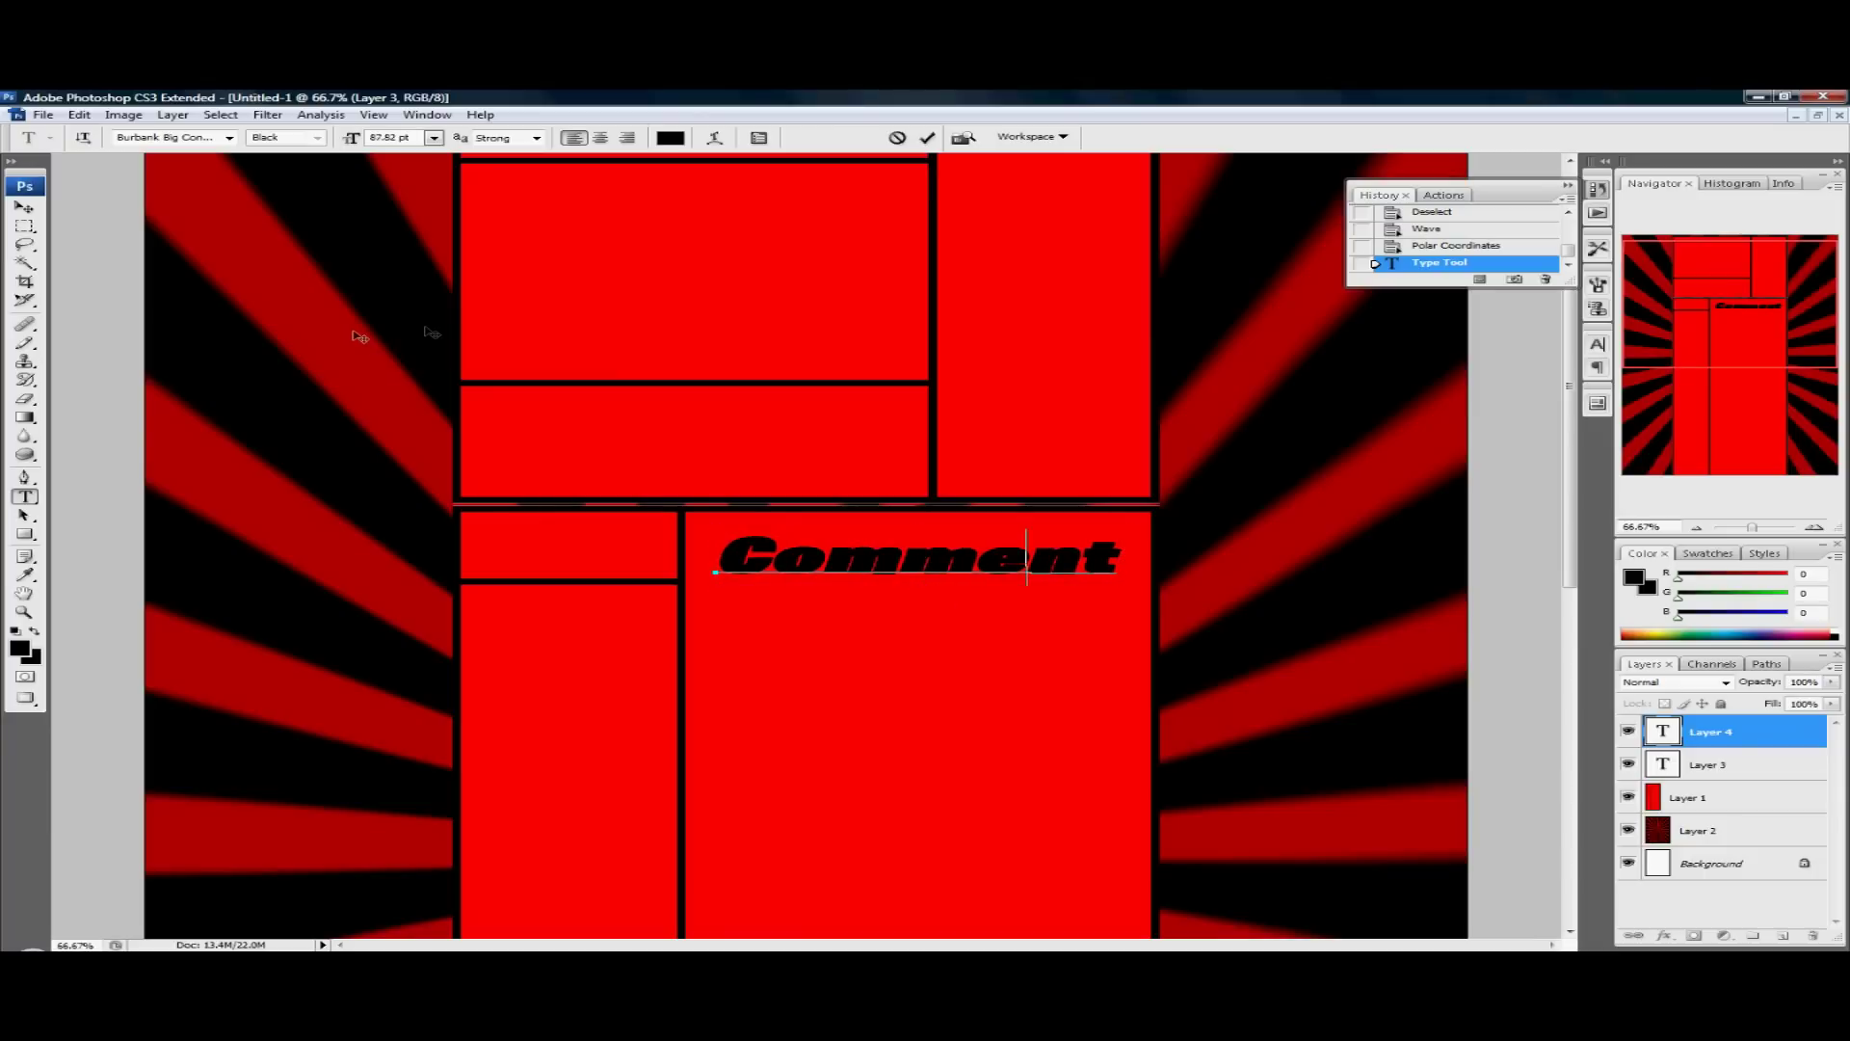
click(26, 228)
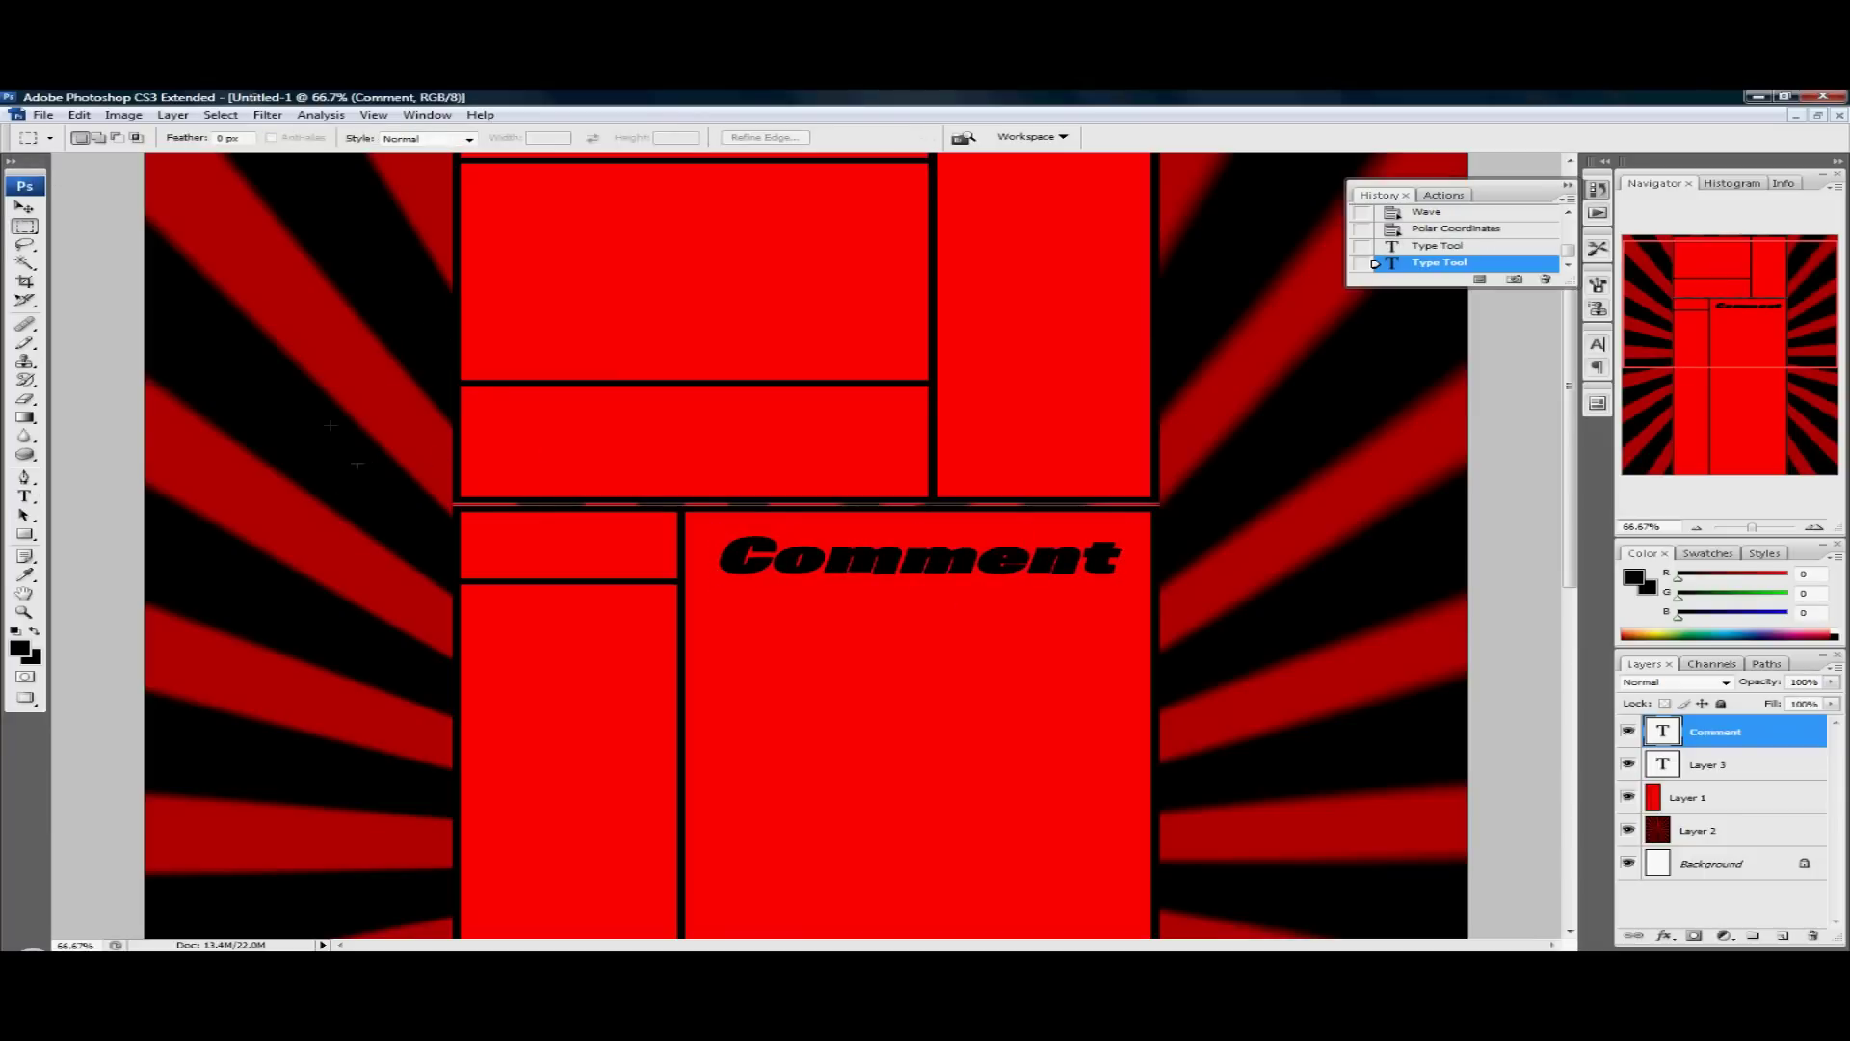
Step: Type 'Featured Video' in the wide left-middle panel, nudge it right, and commit
click(25, 496)
click(493, 450)
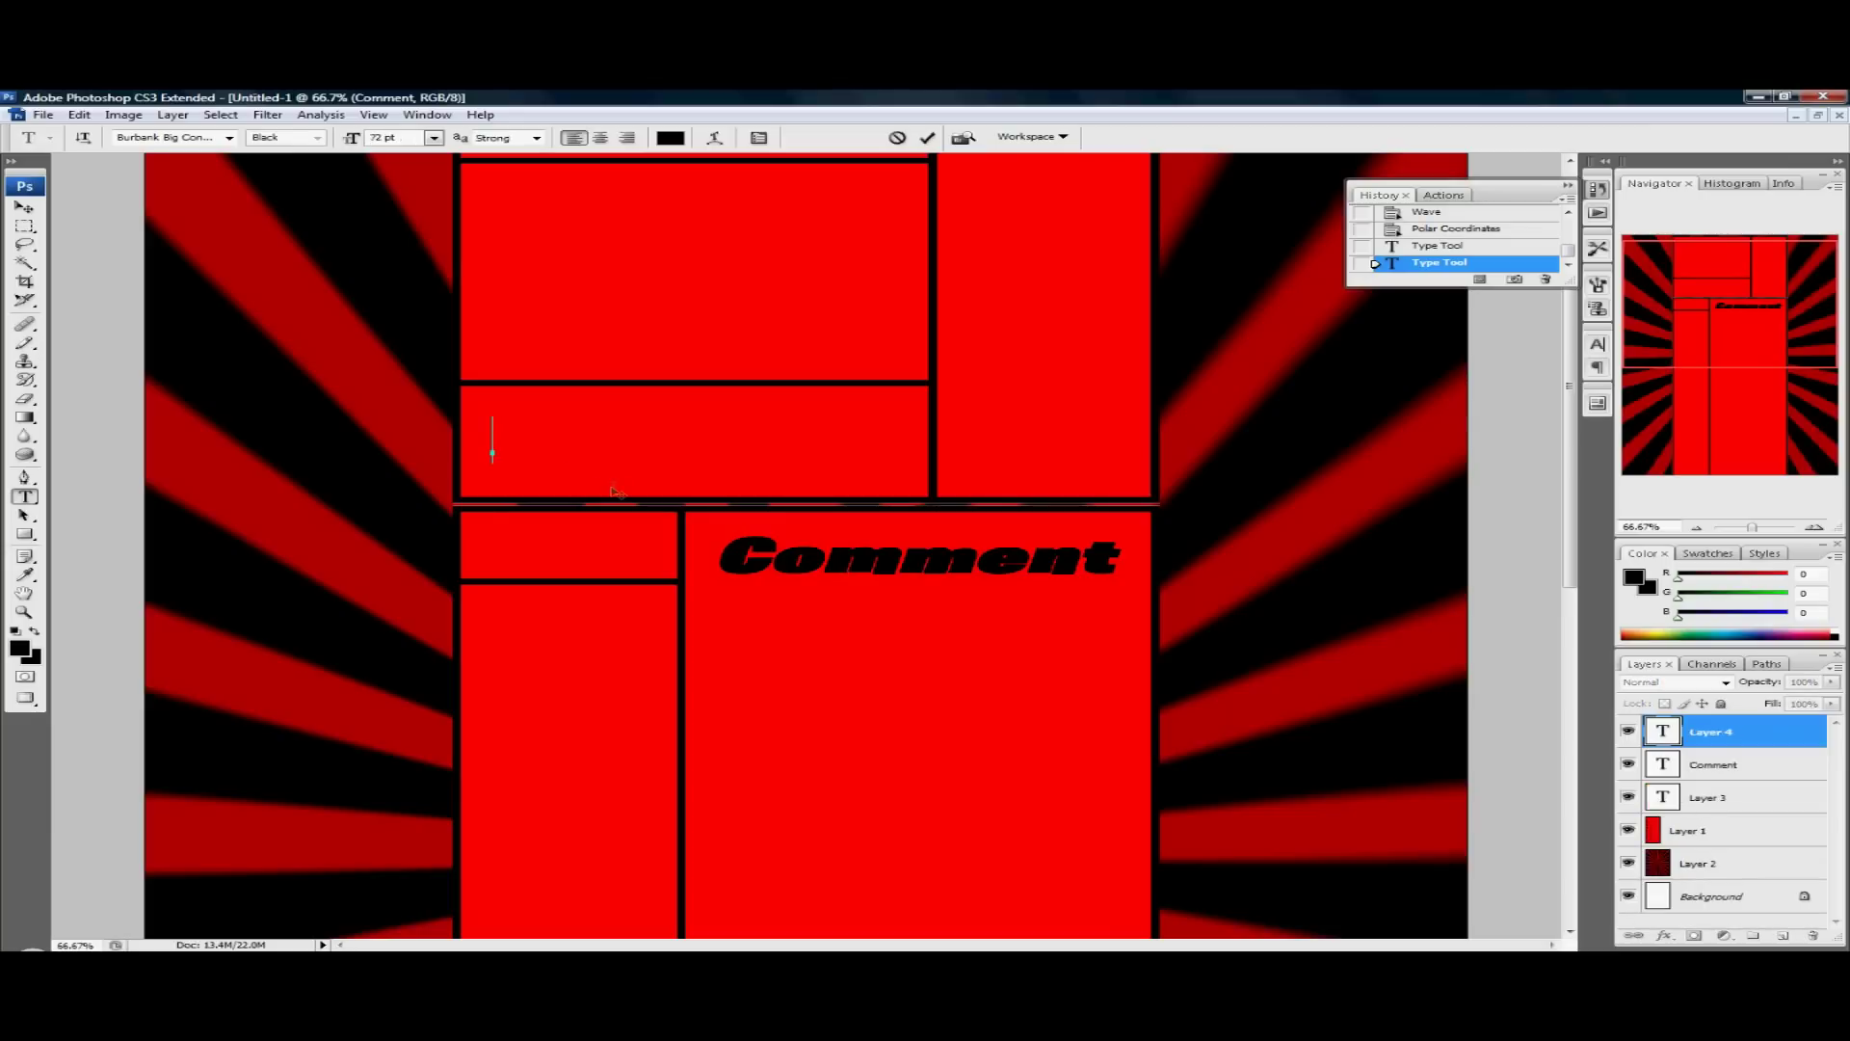
text(F)
text(eatured)
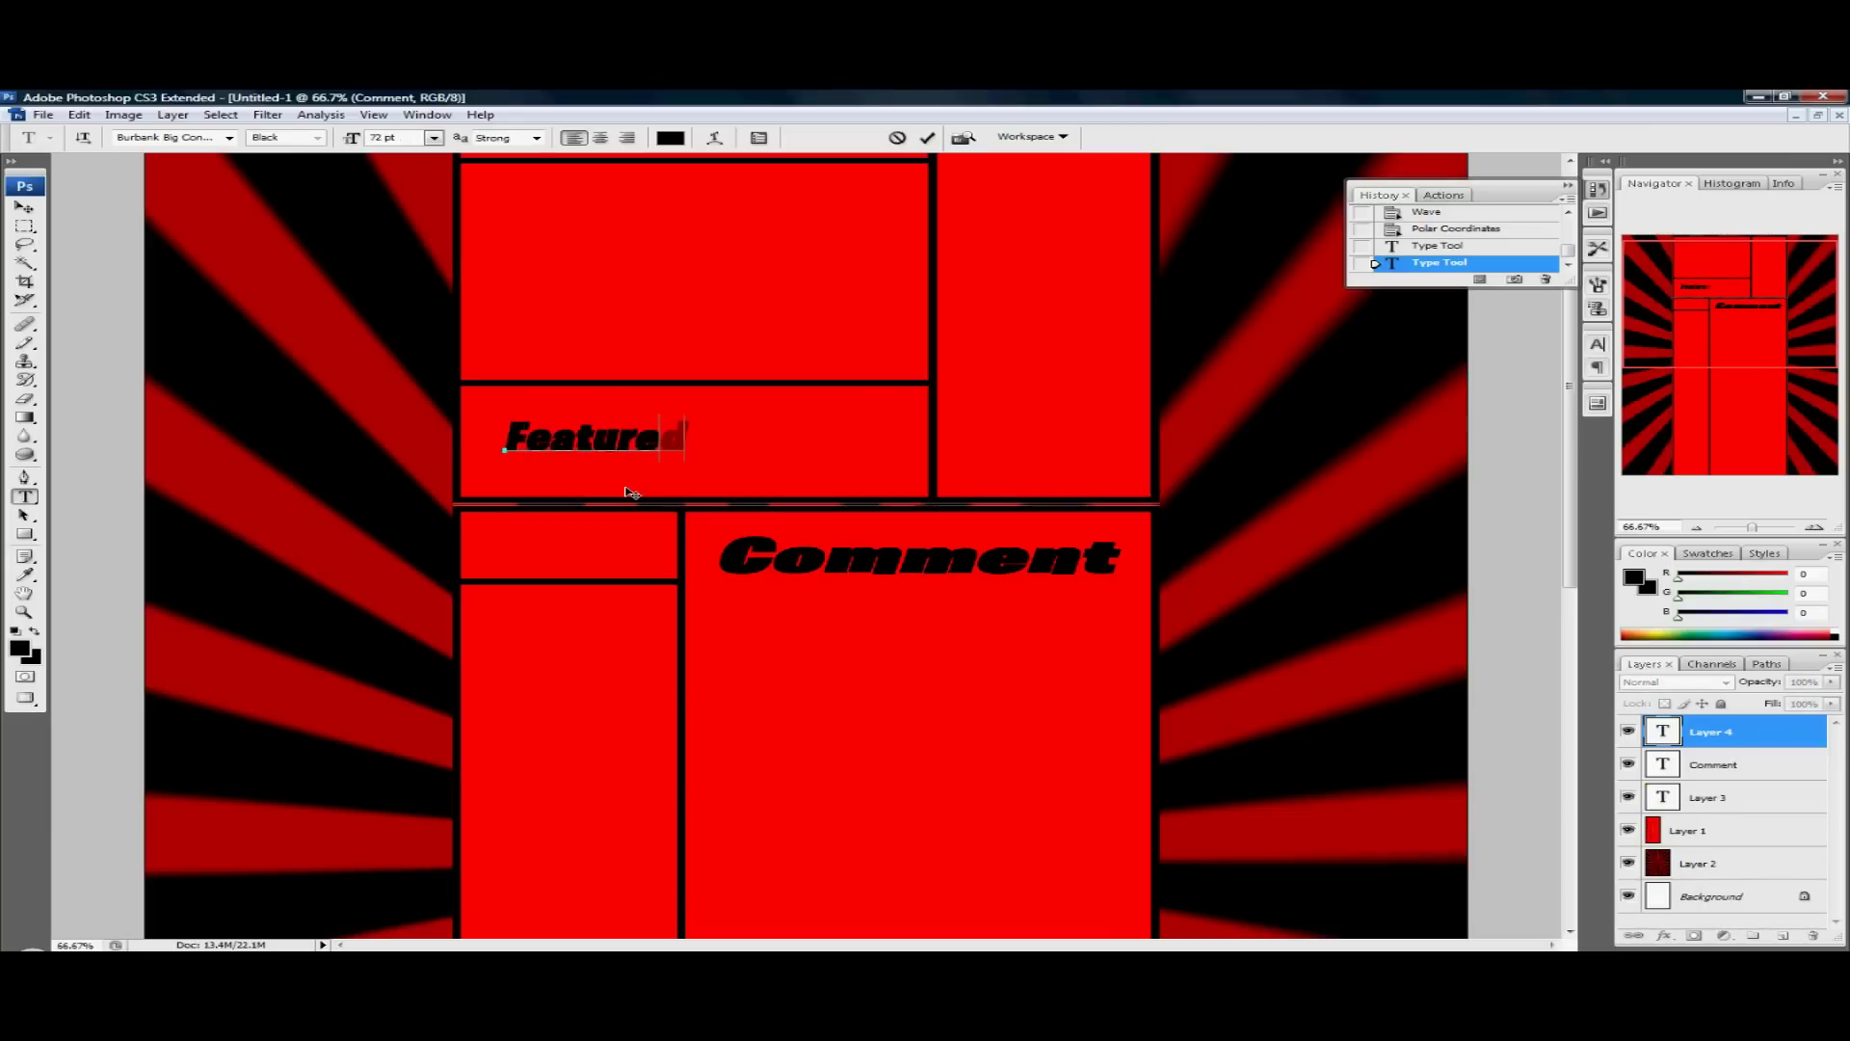
text( Videos)
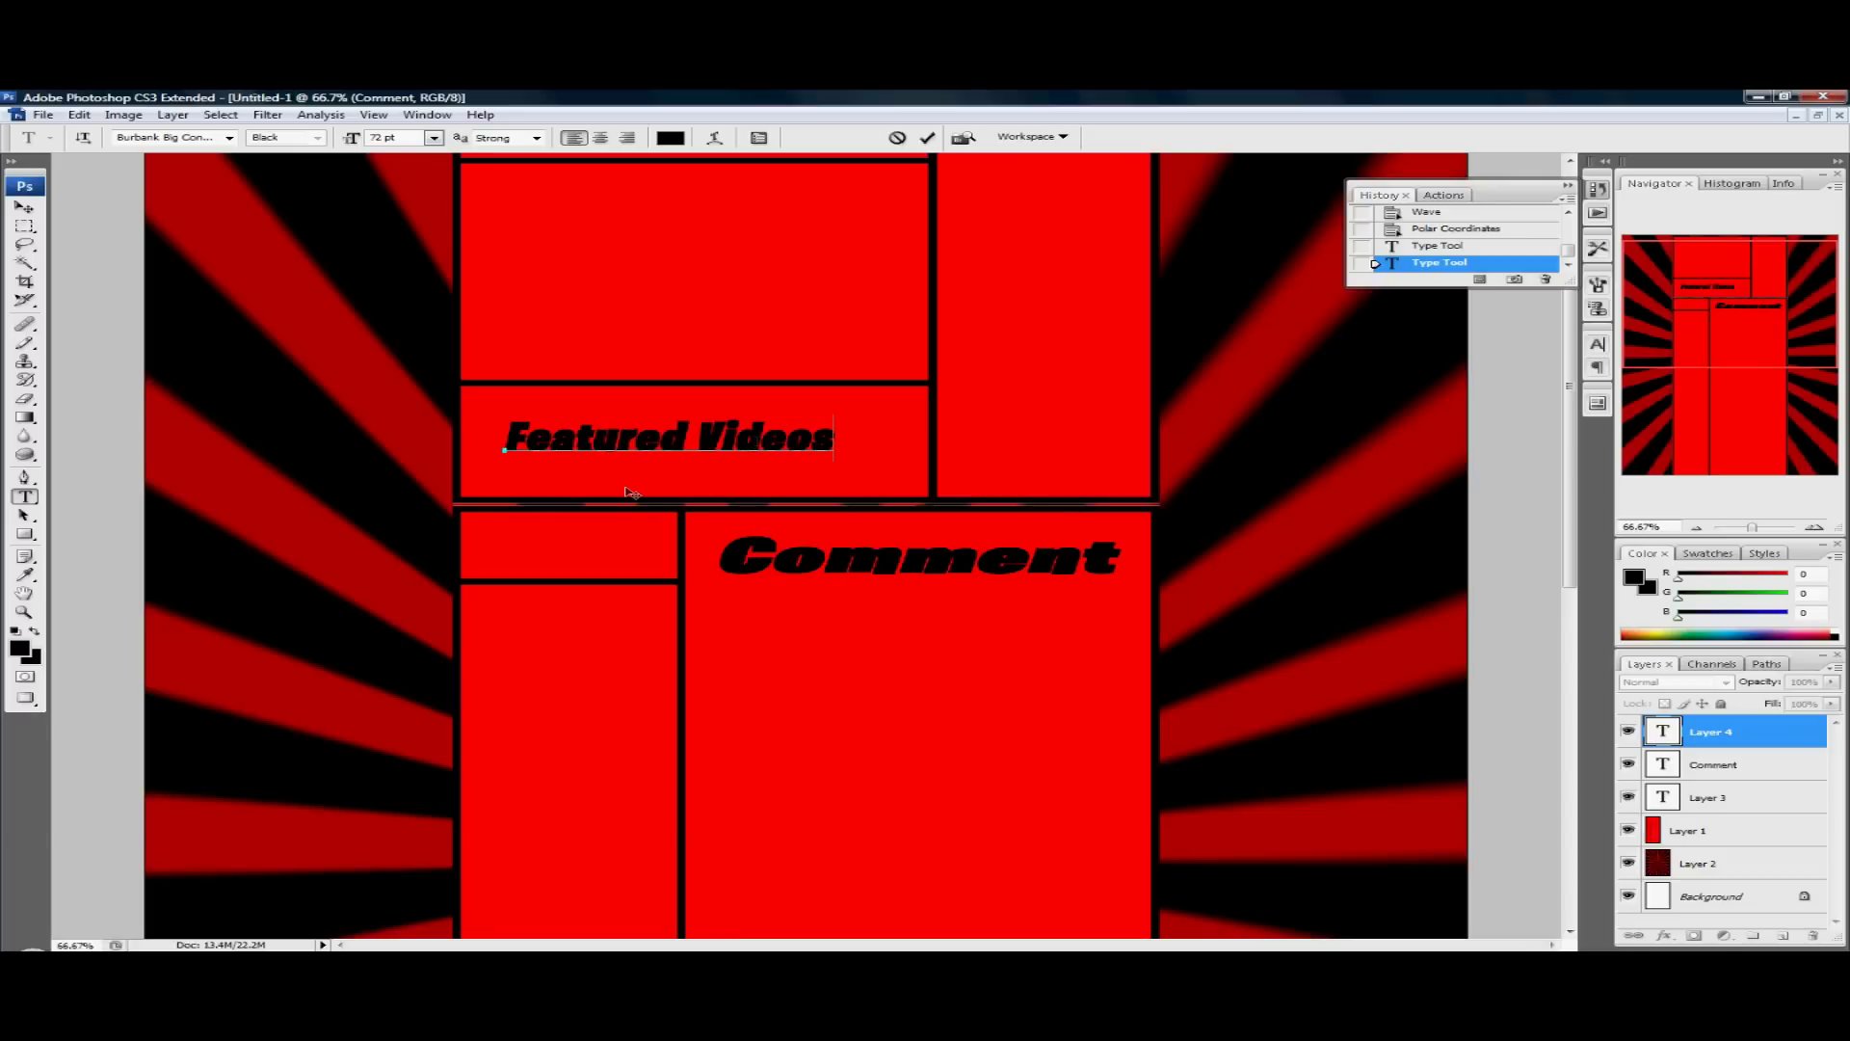
drag(929, 477, 957, 480)
click(25, 226)
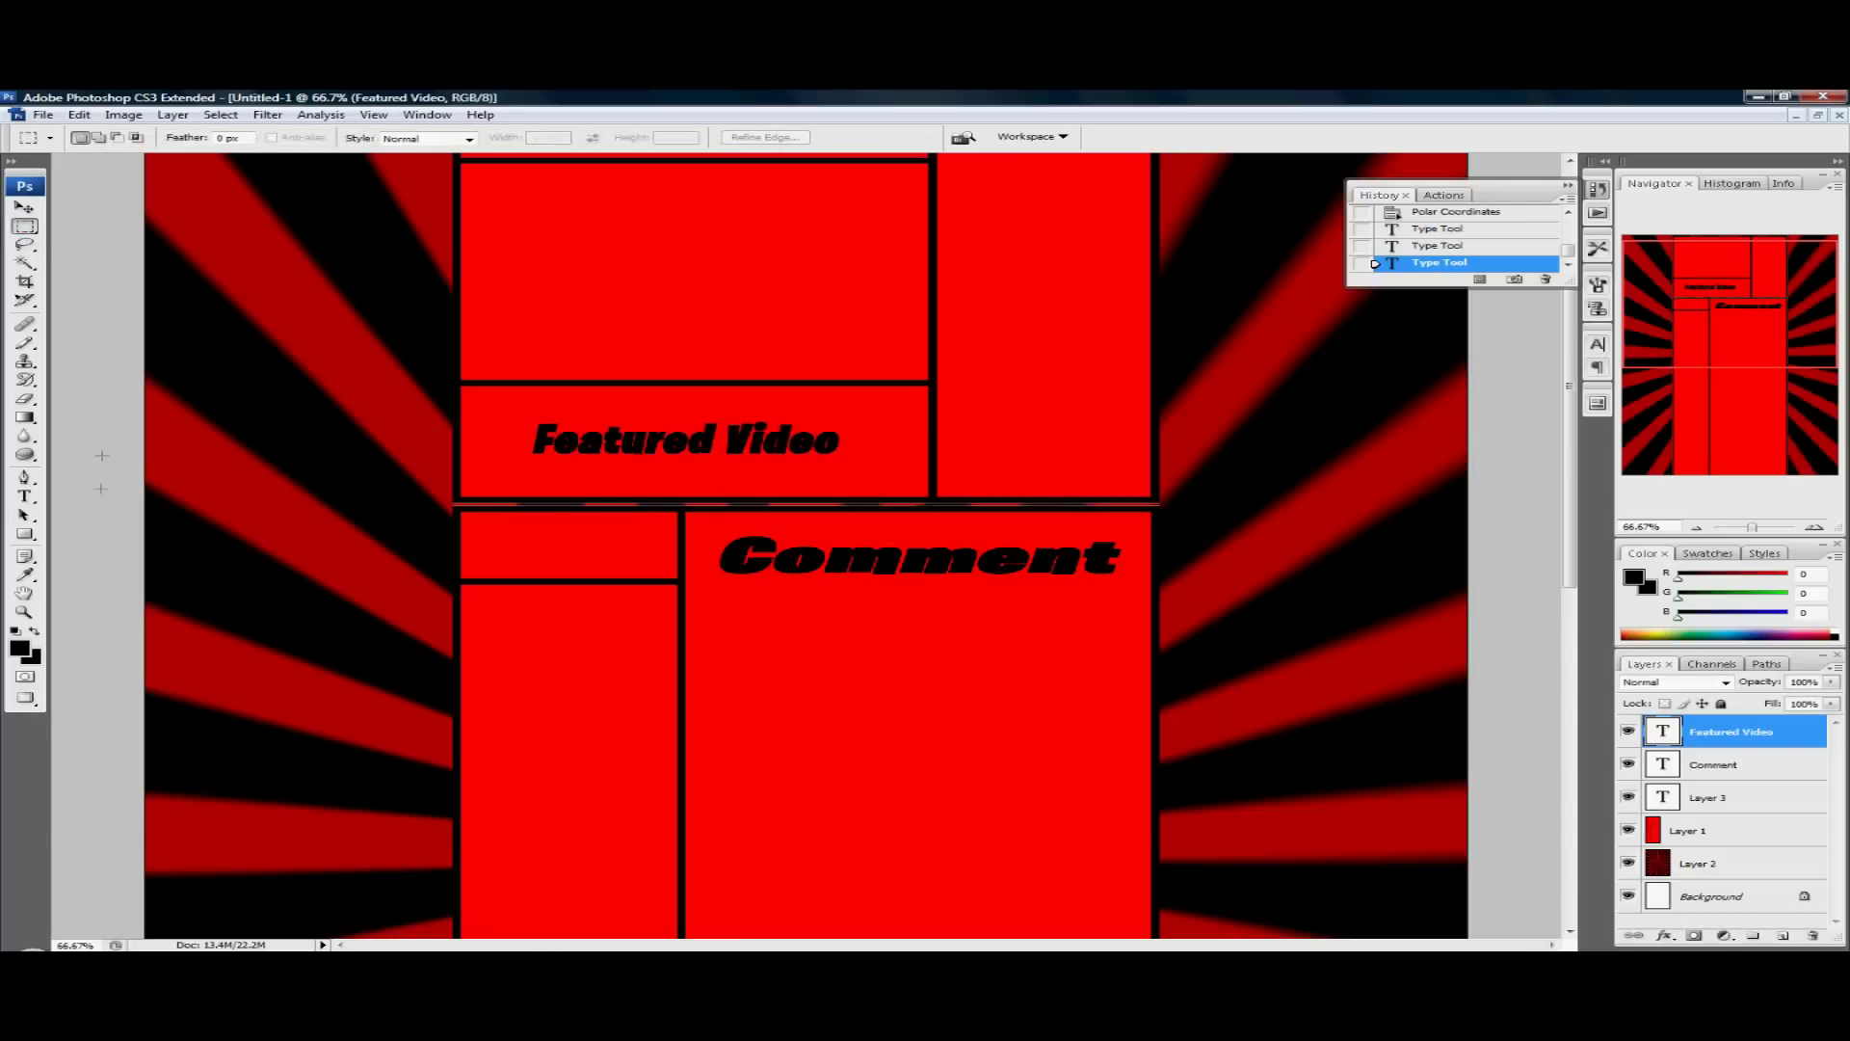
click(1758, 769)
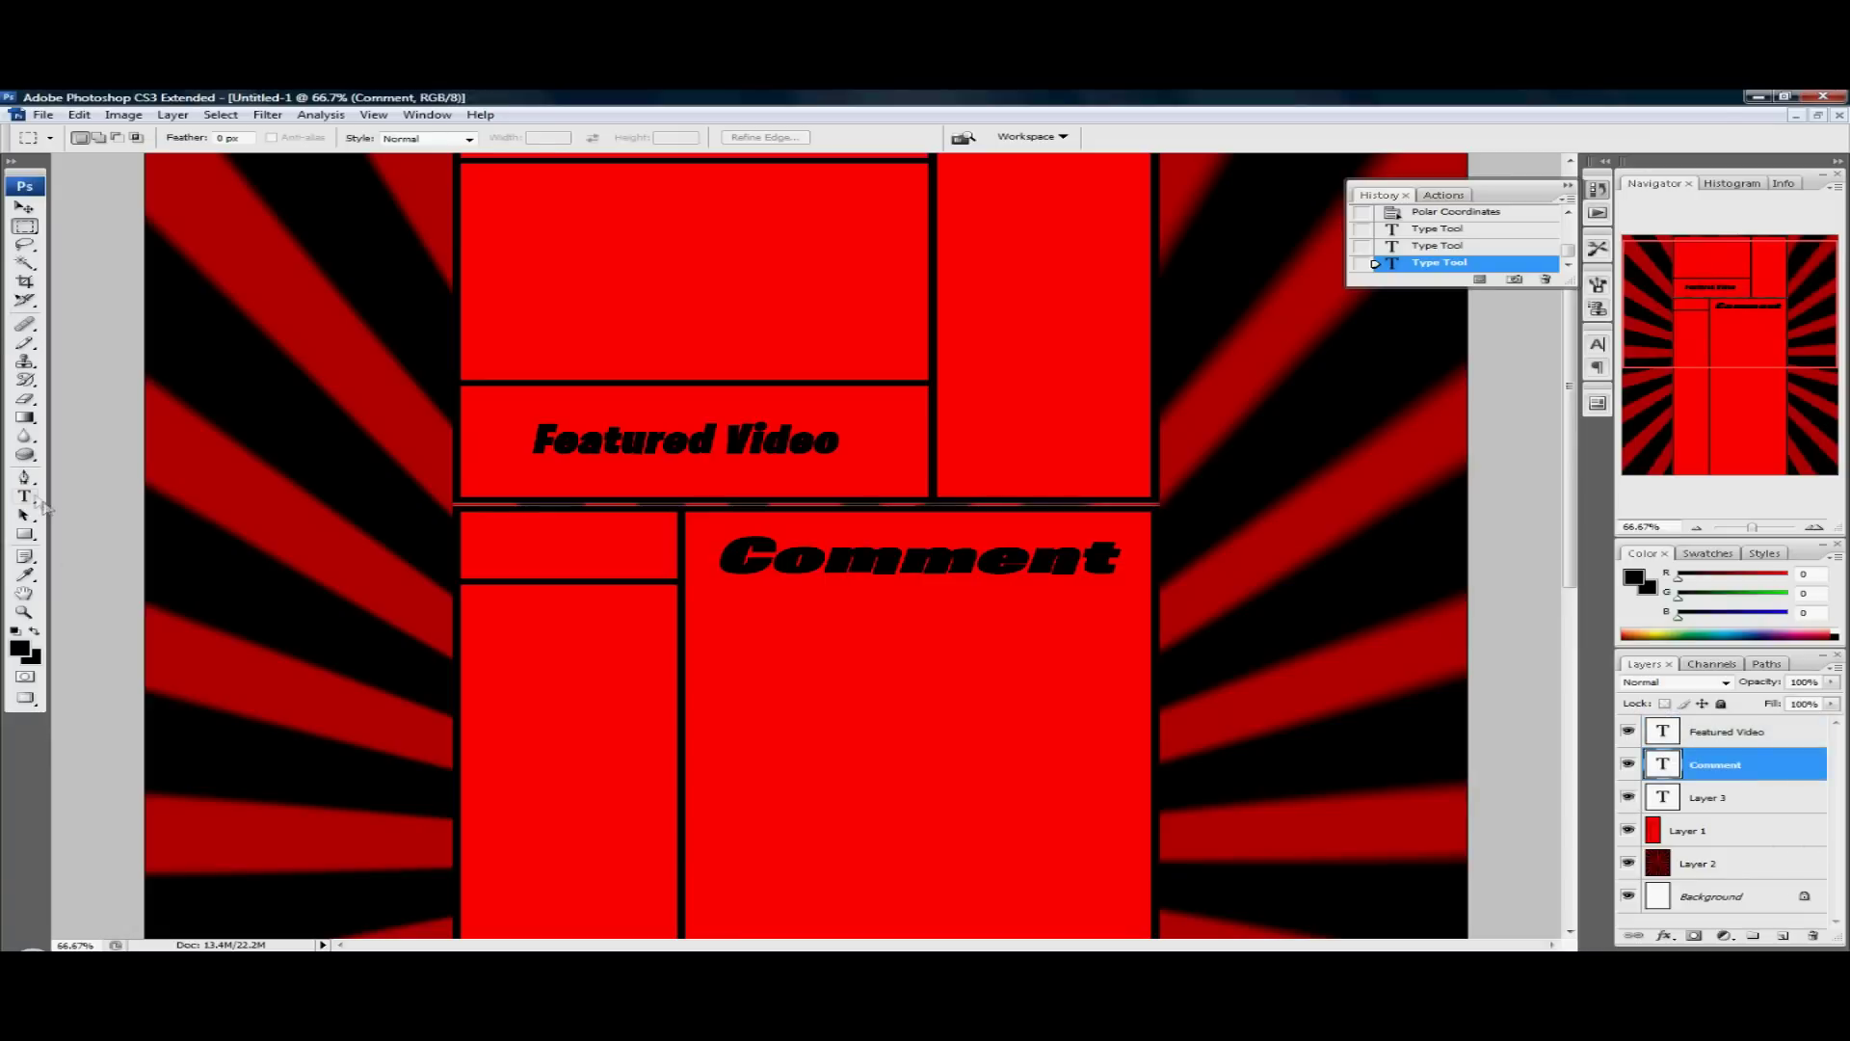
Step: Change the Comment text colour to pure white
click(24, 497)
drag(718, 558, 1116, 559)
click(19, 647)
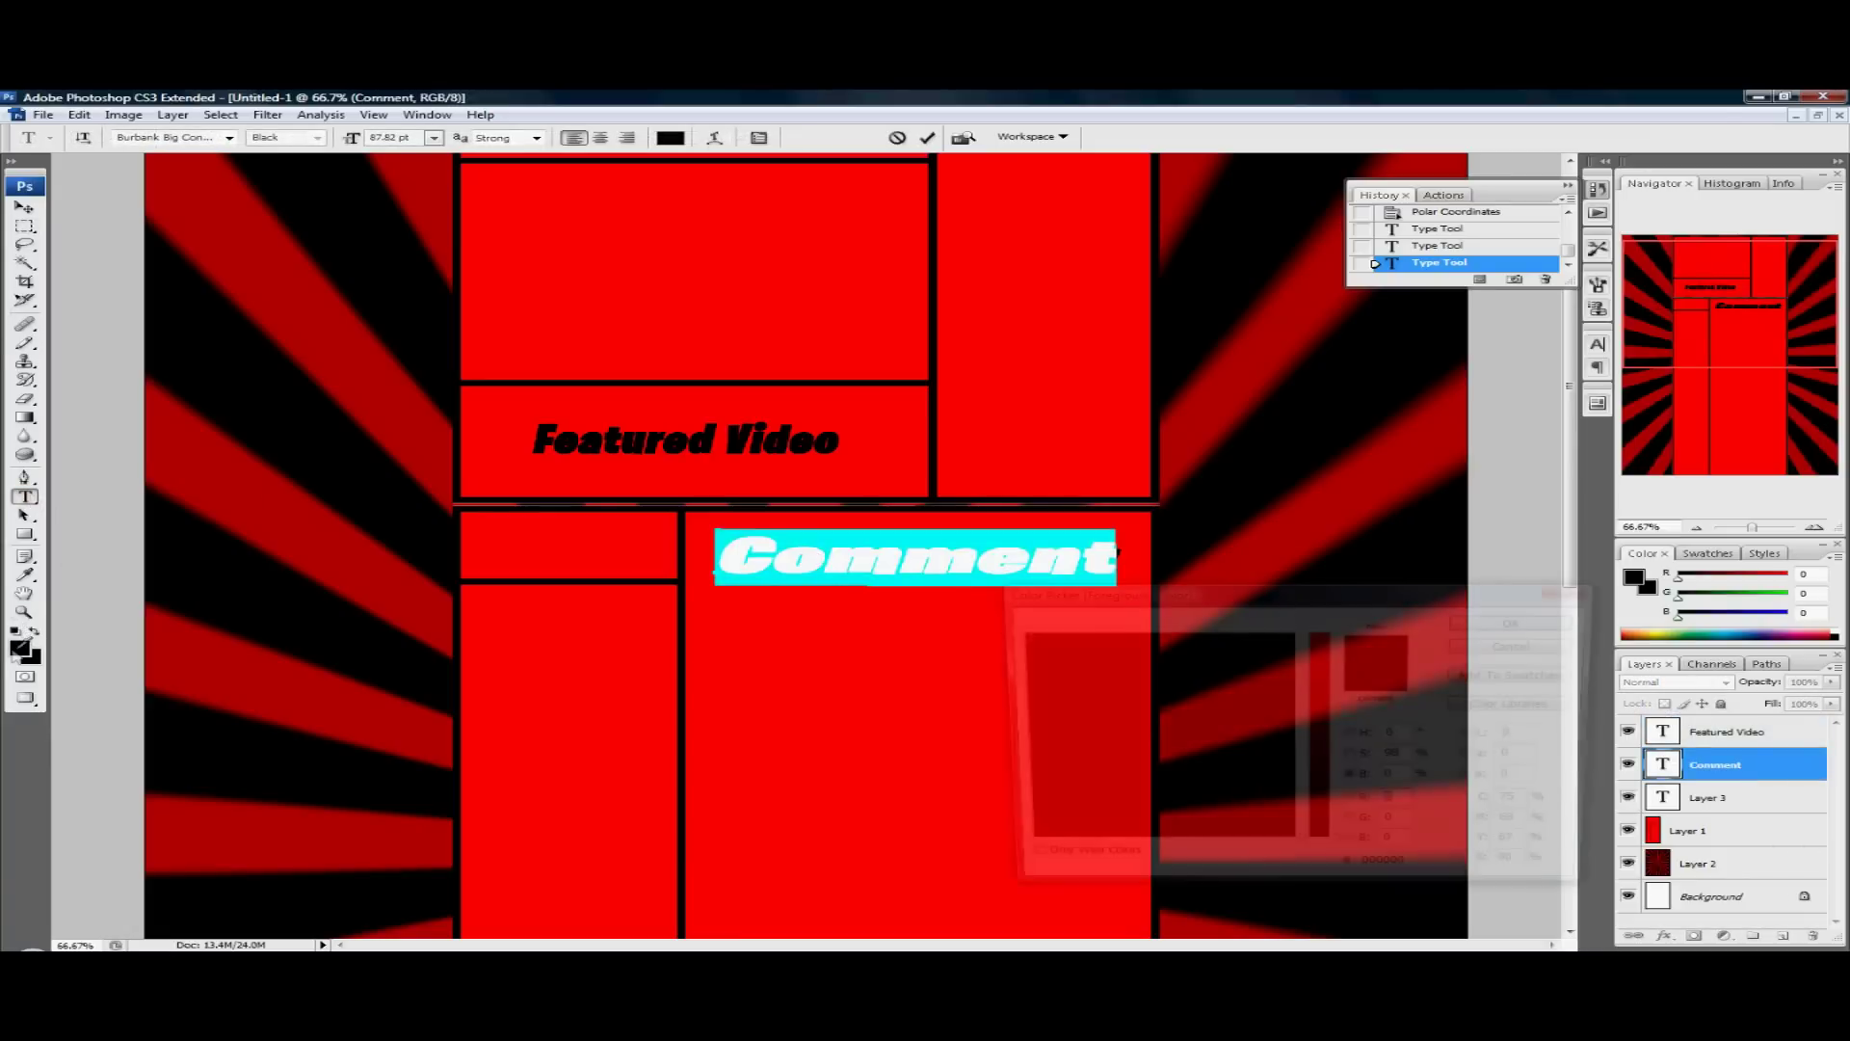
drag(1321, 846, 1320, 632)
click(1276, 846)
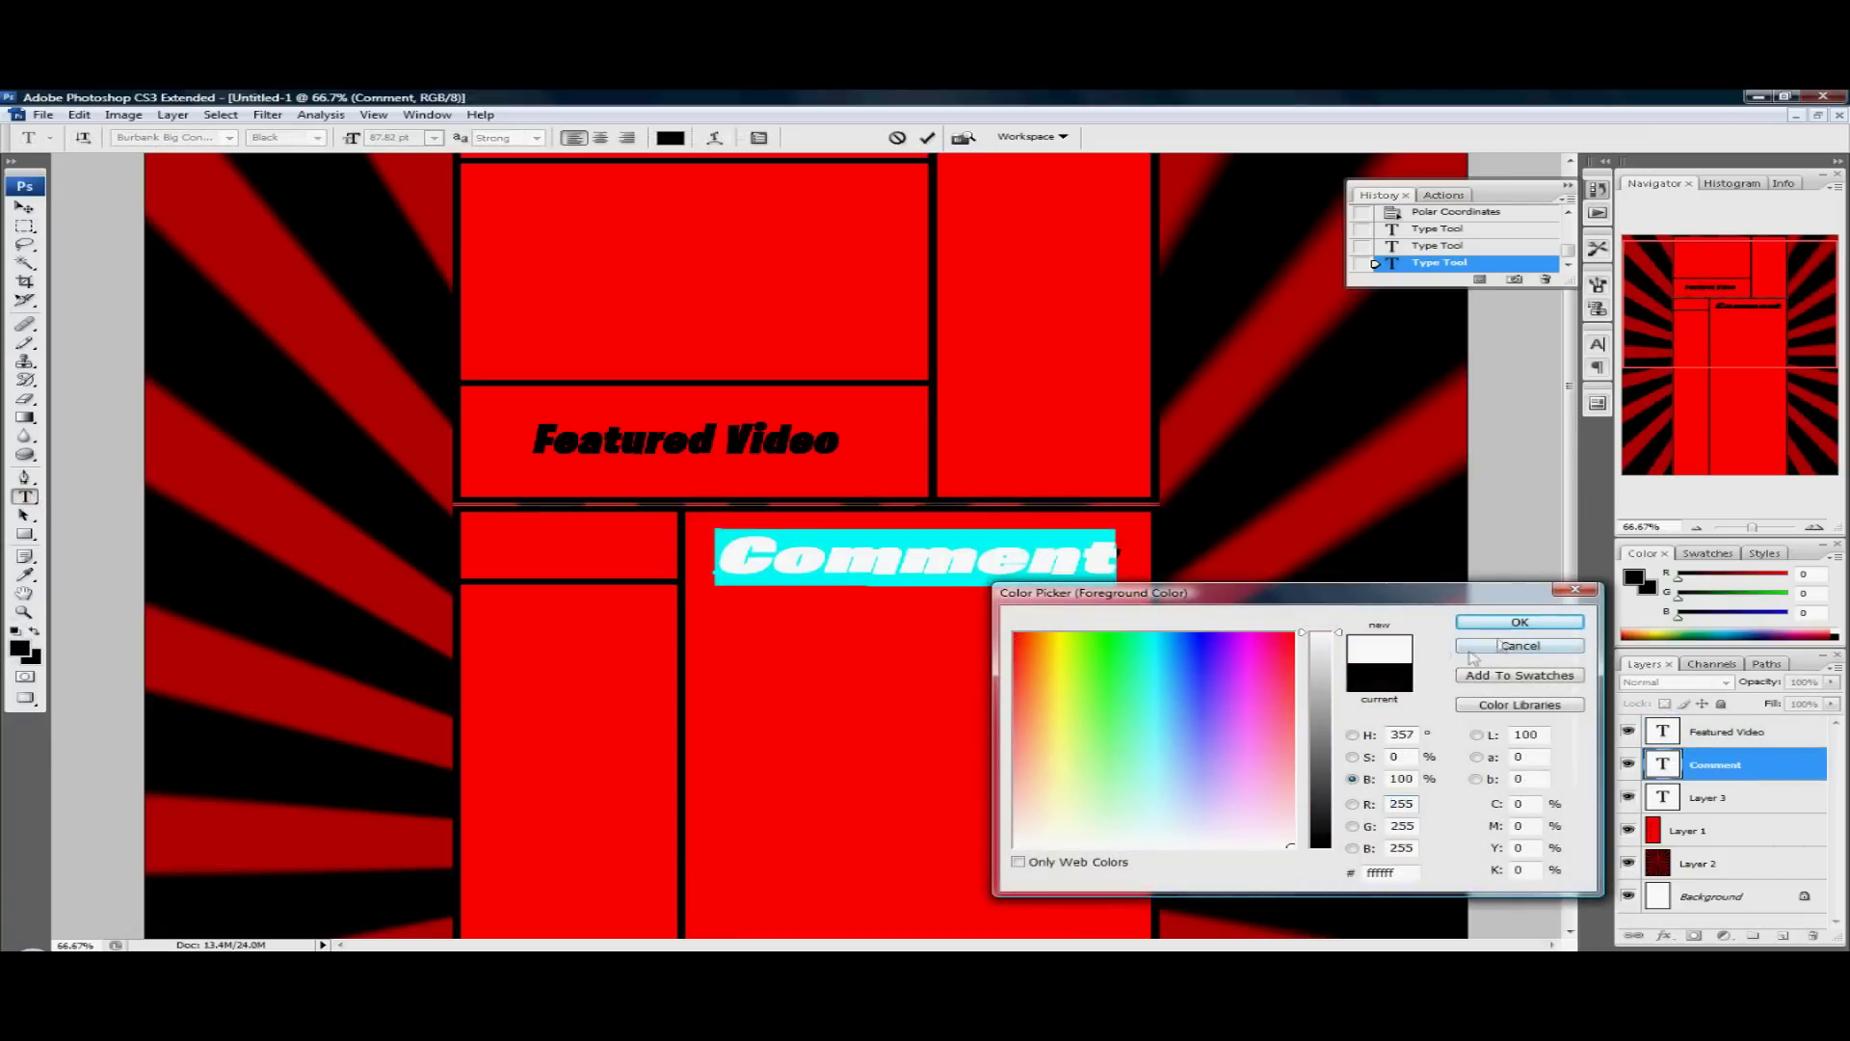
click(1520, 621)
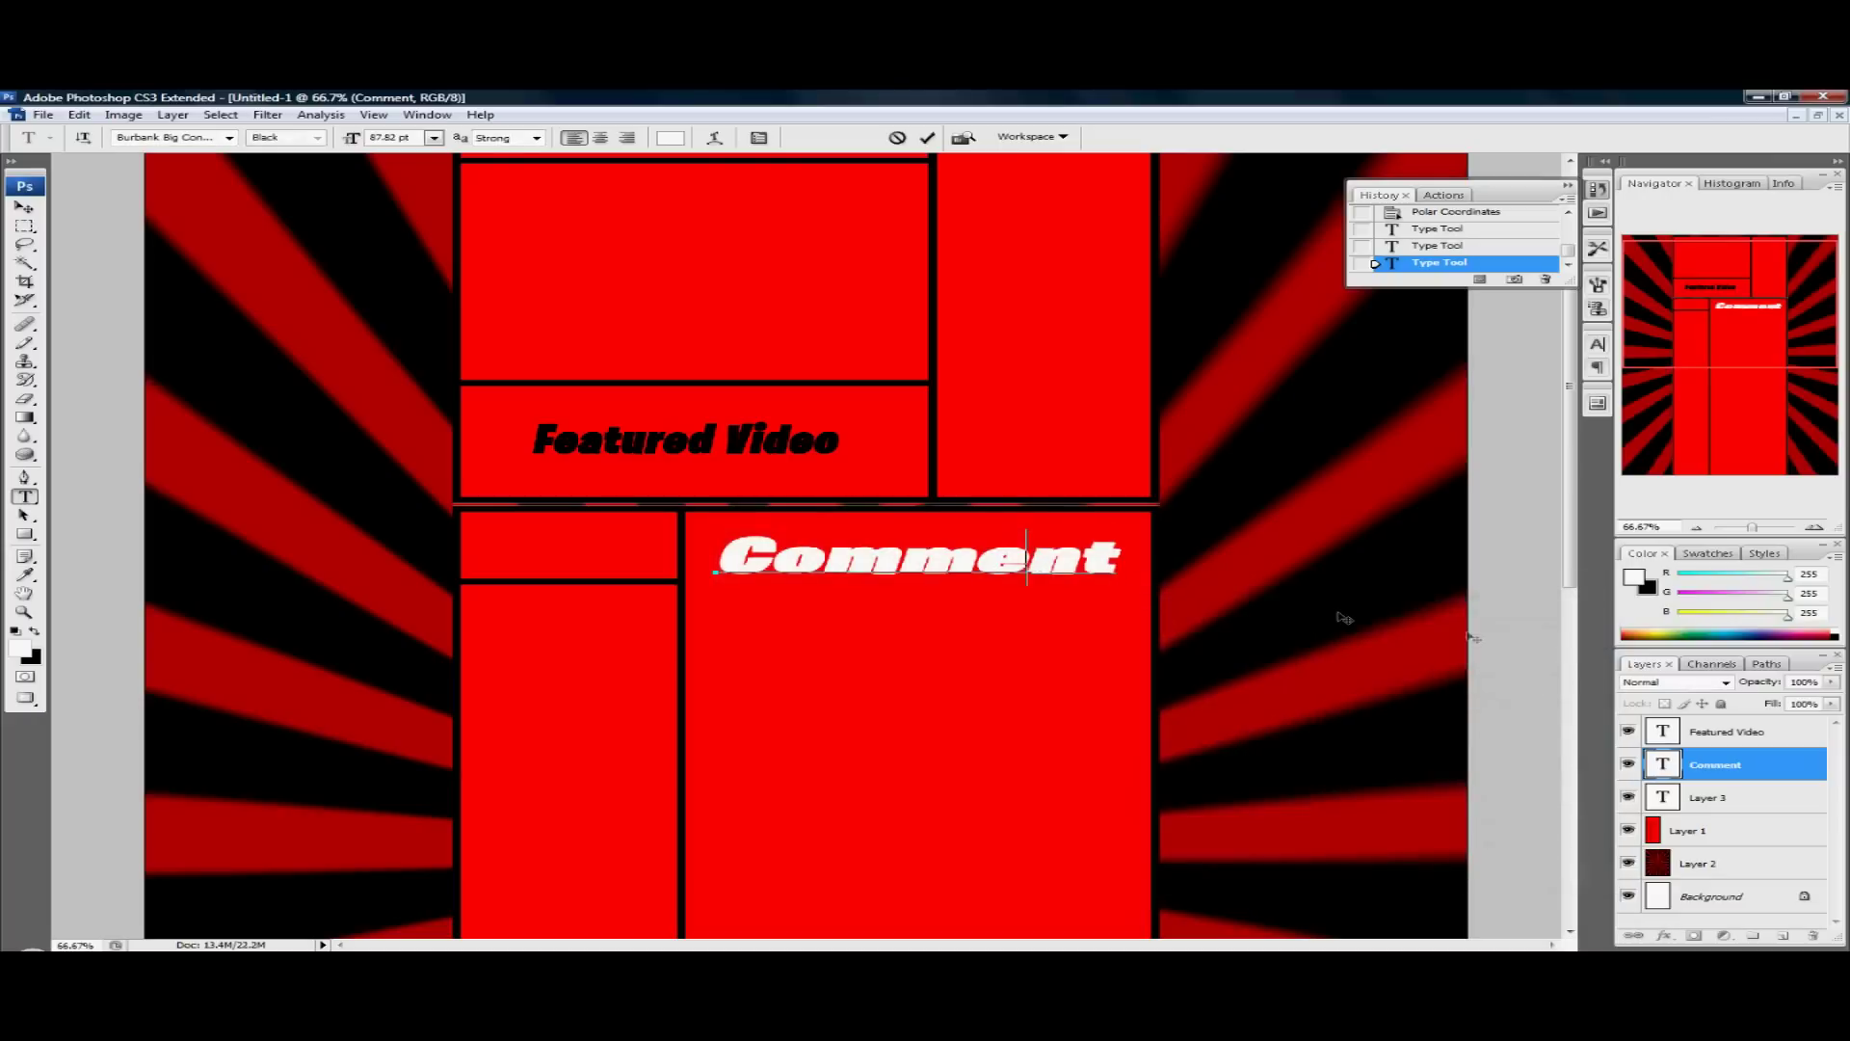
double_click(1716, 764)
click(1751, 764)
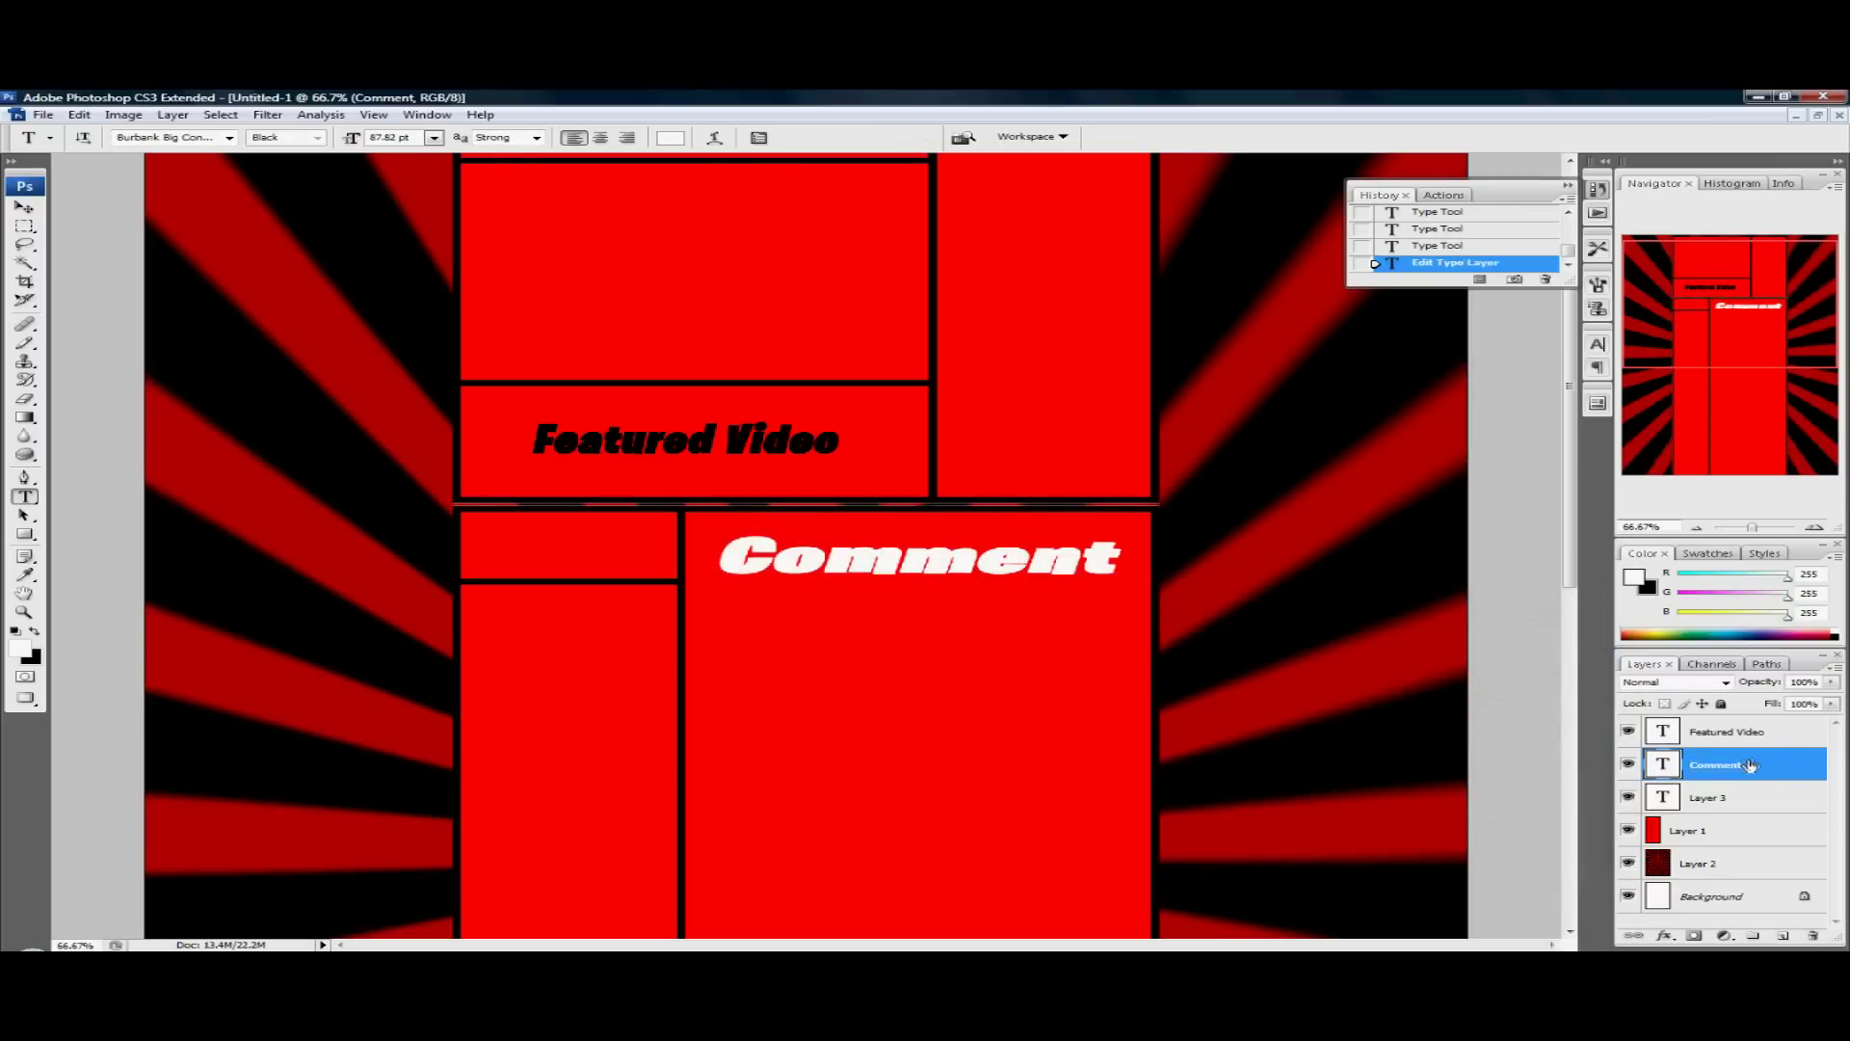
Step: Give the Comment layer a 4 px black Stroke layer style
double_click(1750, 764)
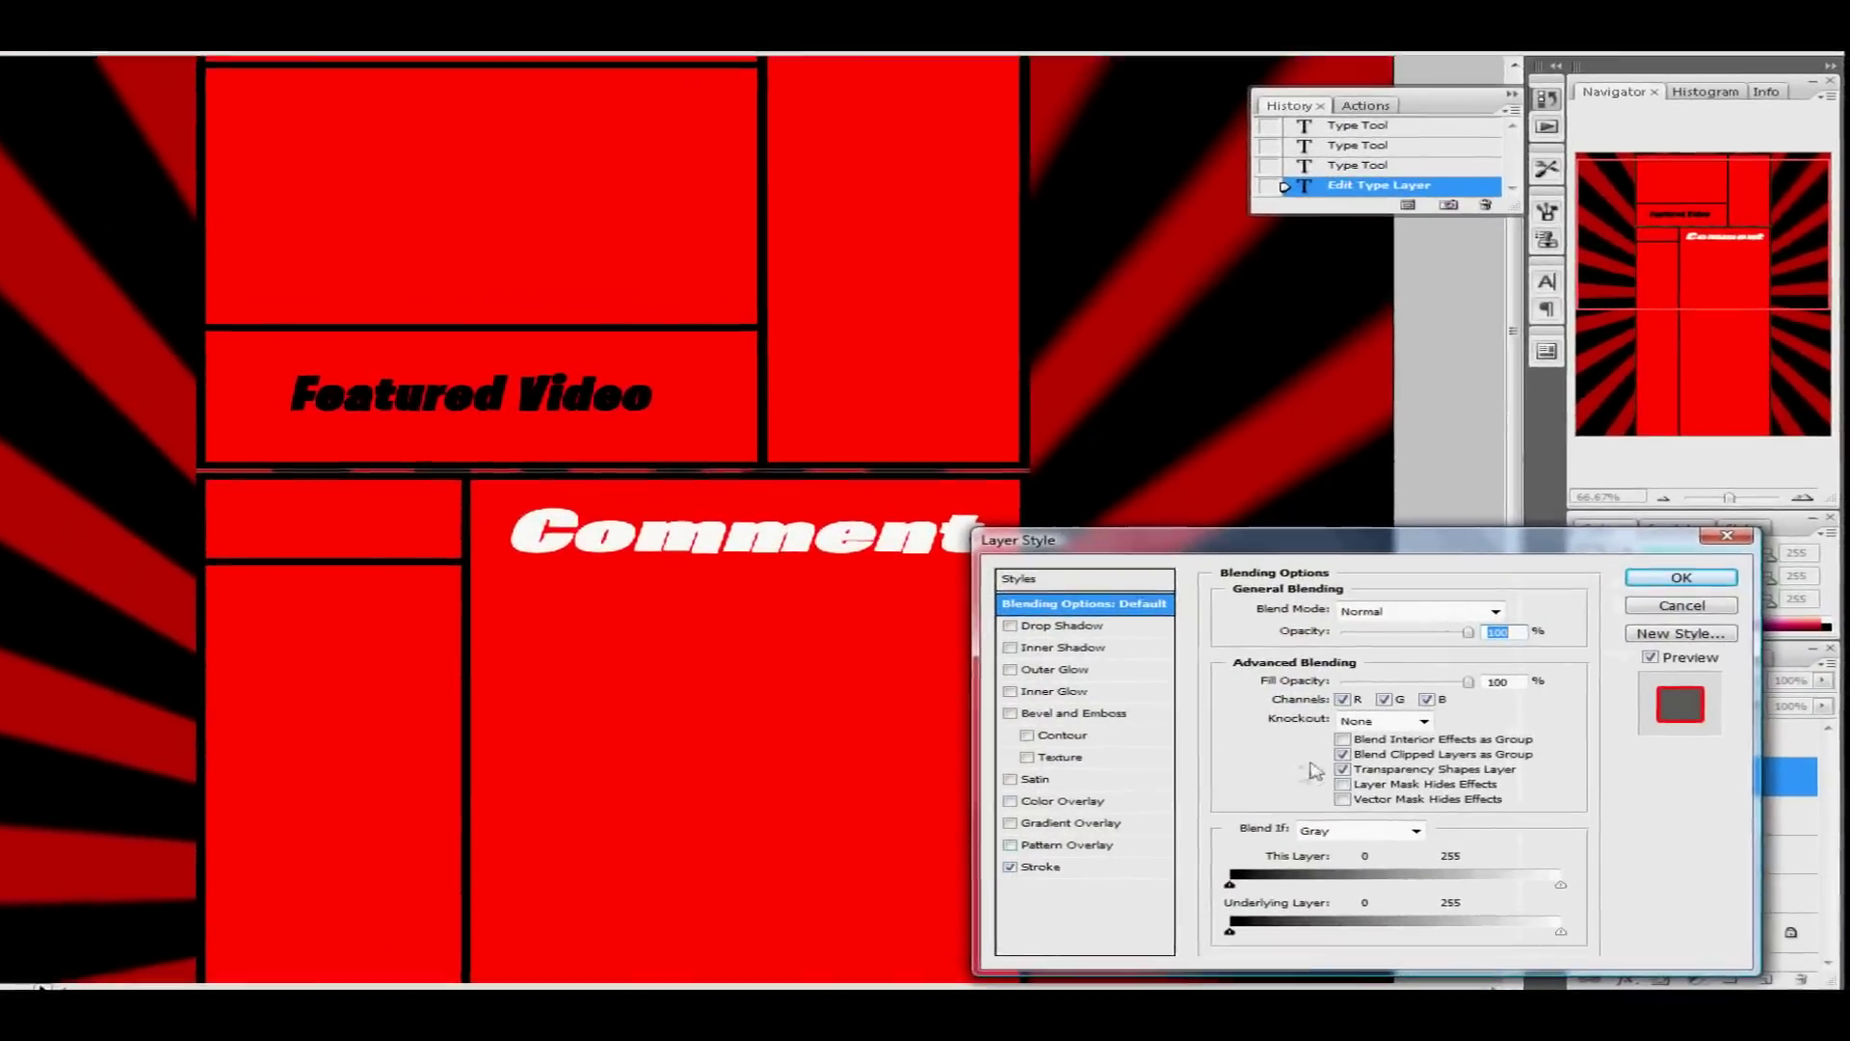
click(1040, 867)
click(1287, 742)
click(1077, 815)
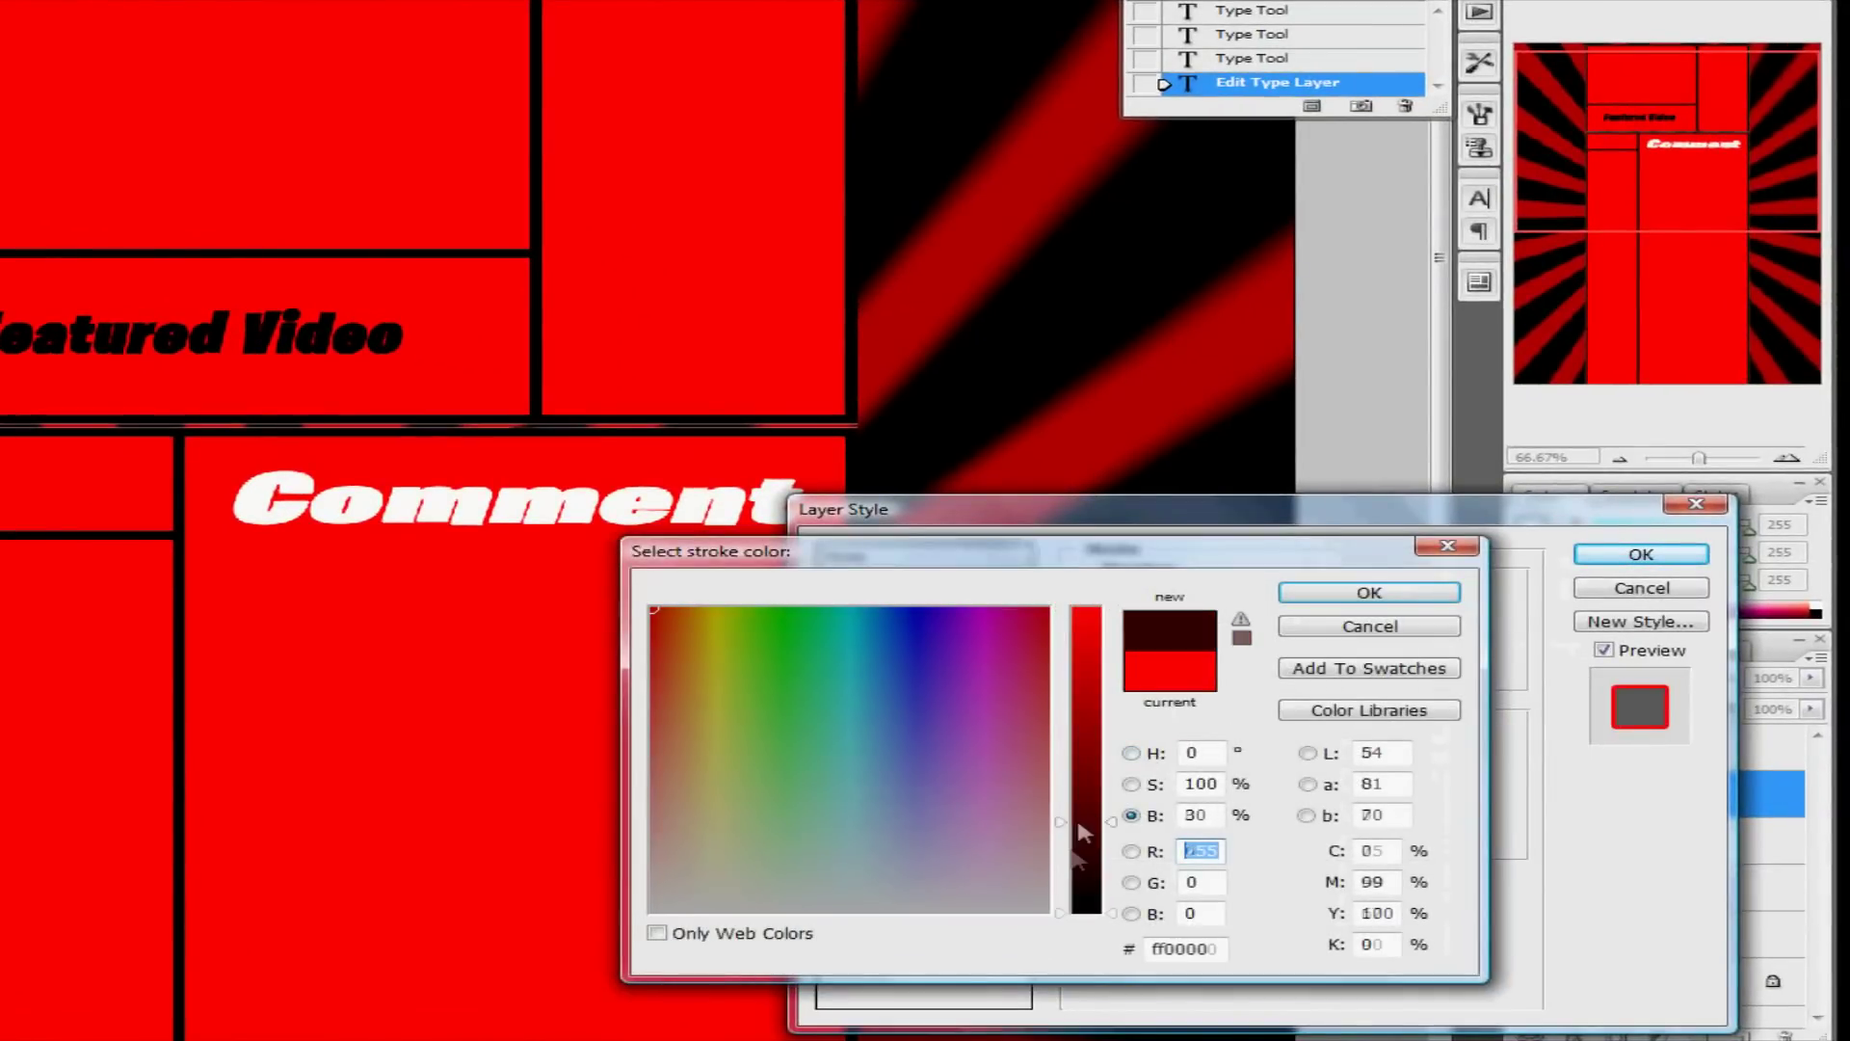
drag(1078, 816, 1079, 914)
click(1397, 592)
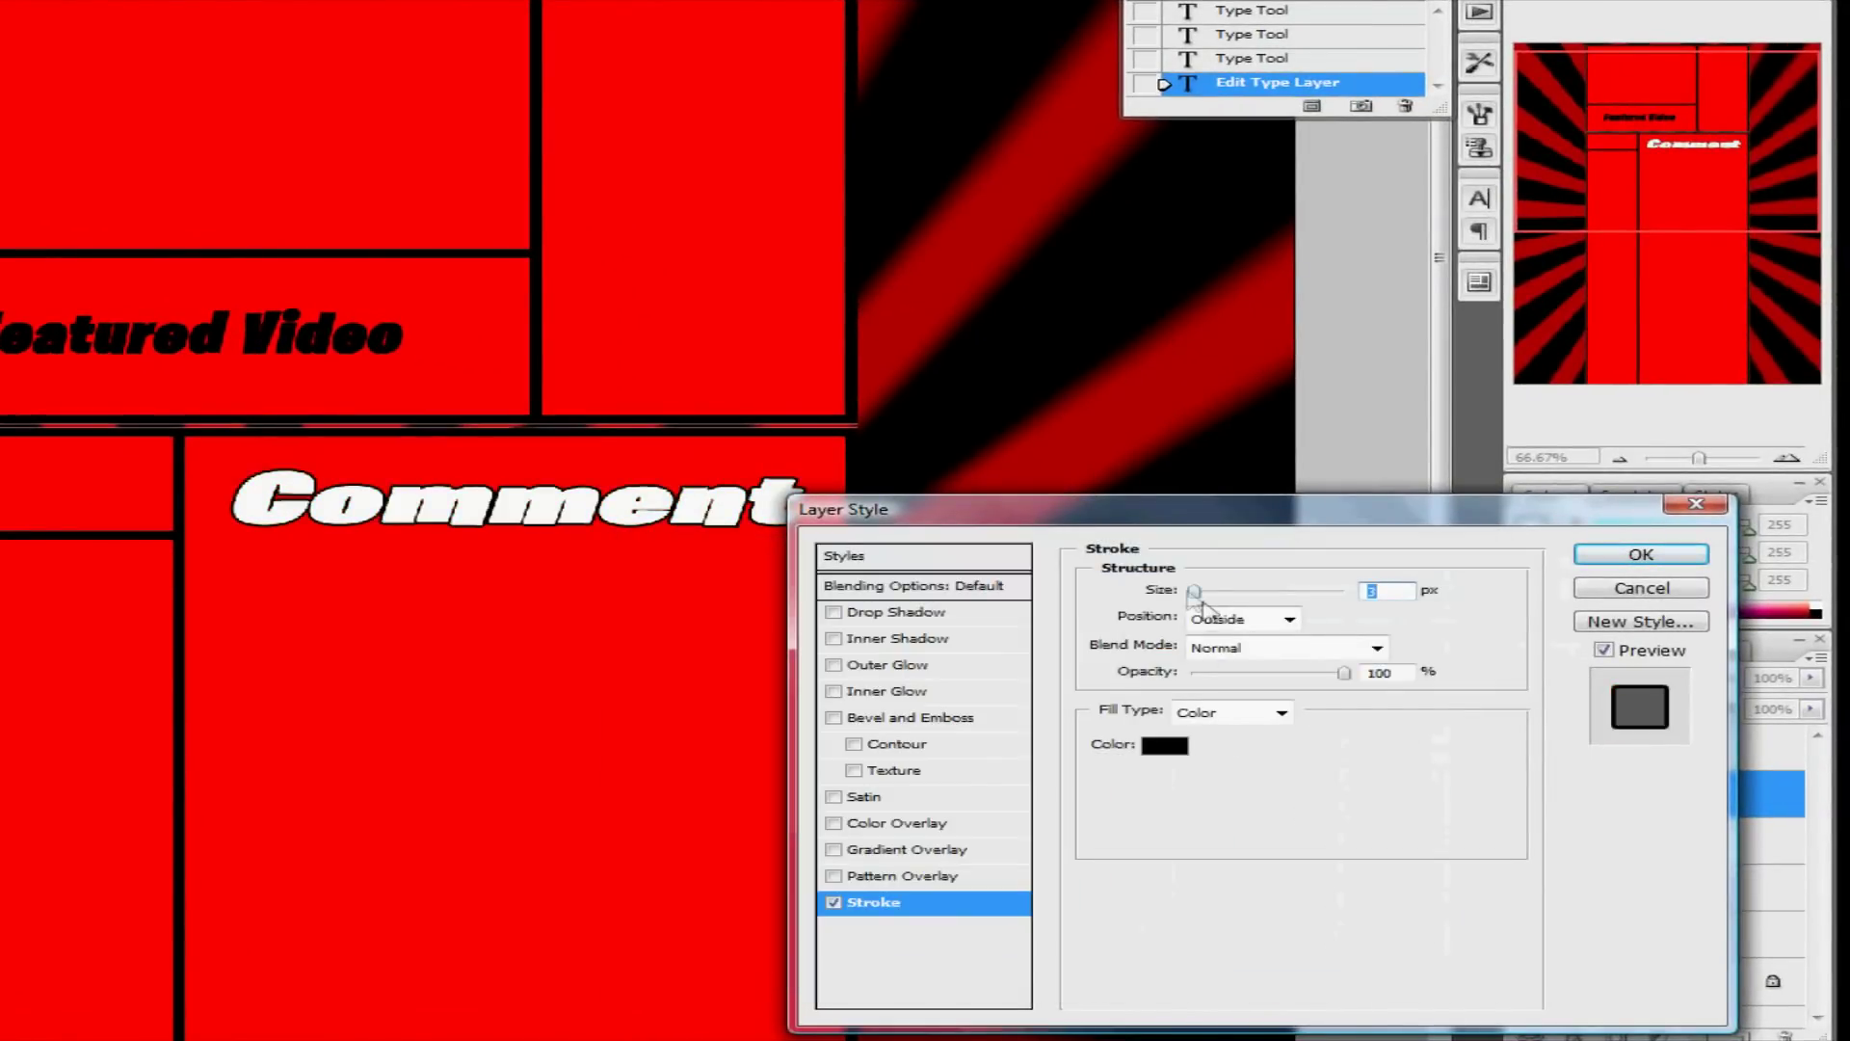
drag(1192, 591, 1197, 594)
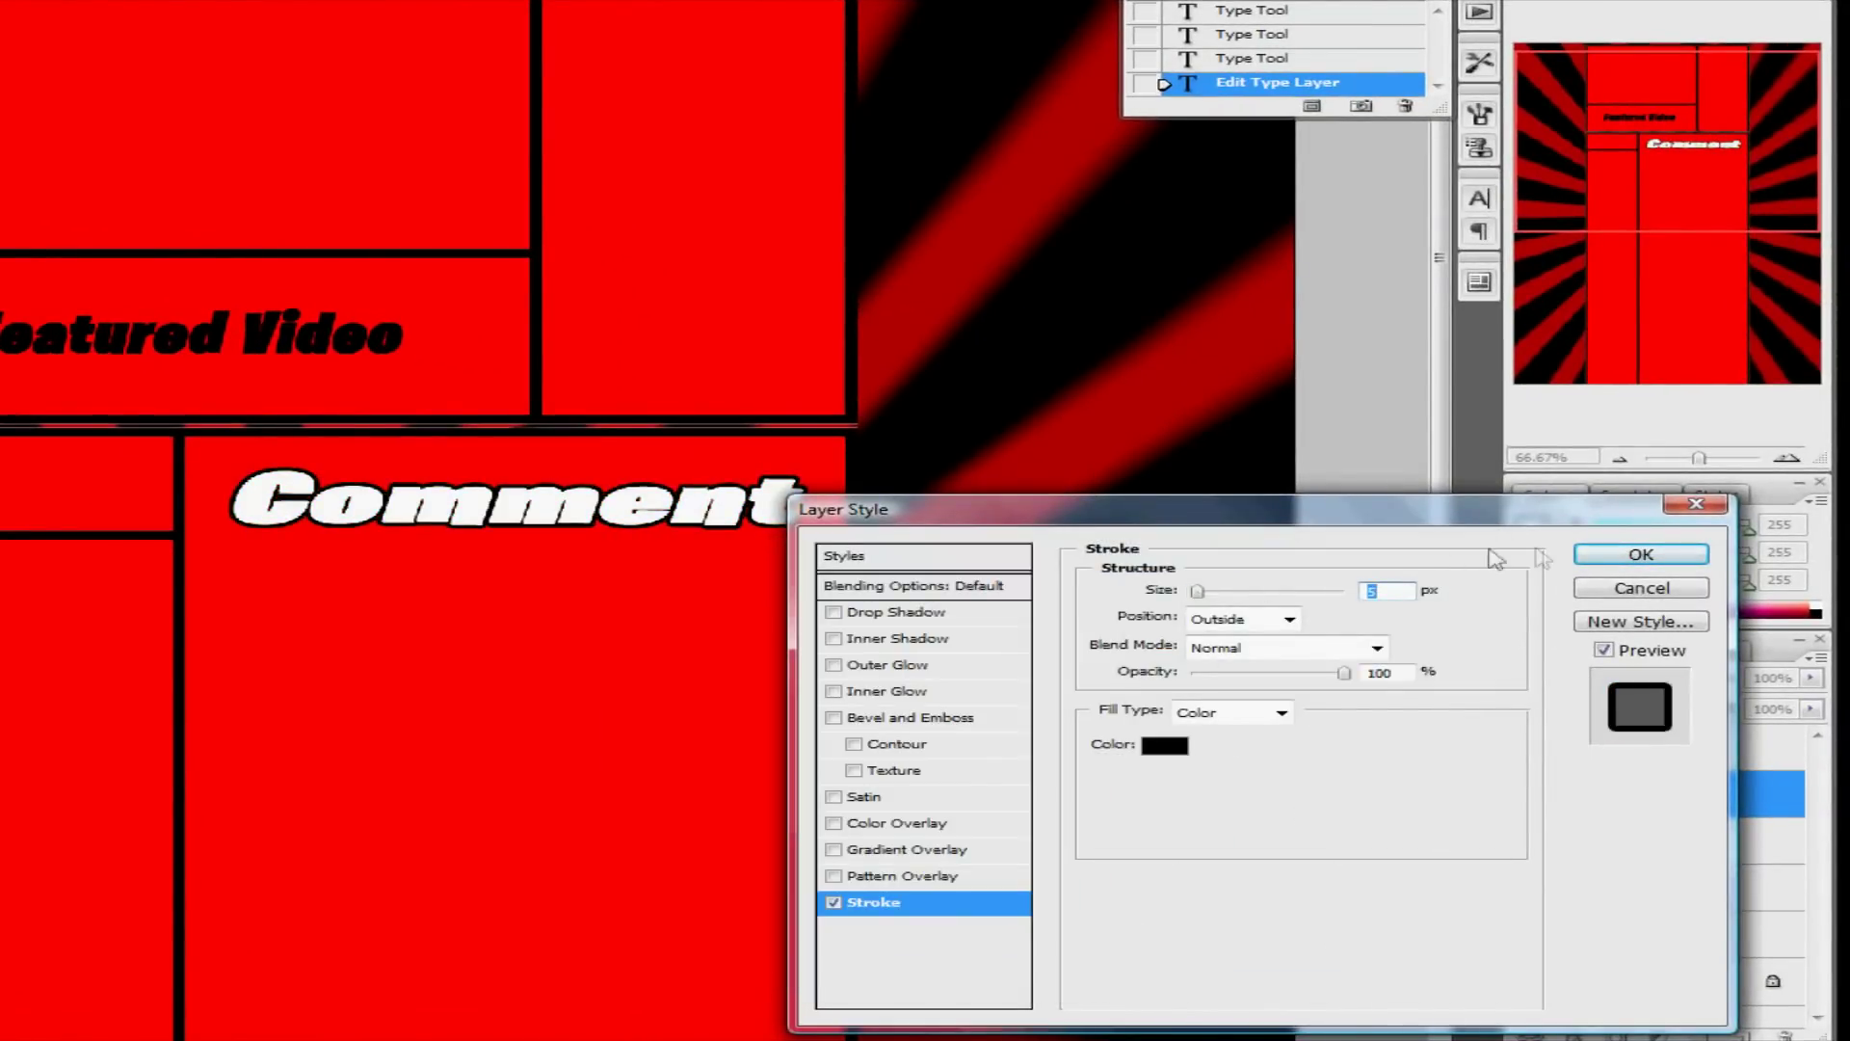
click(1642, 554)
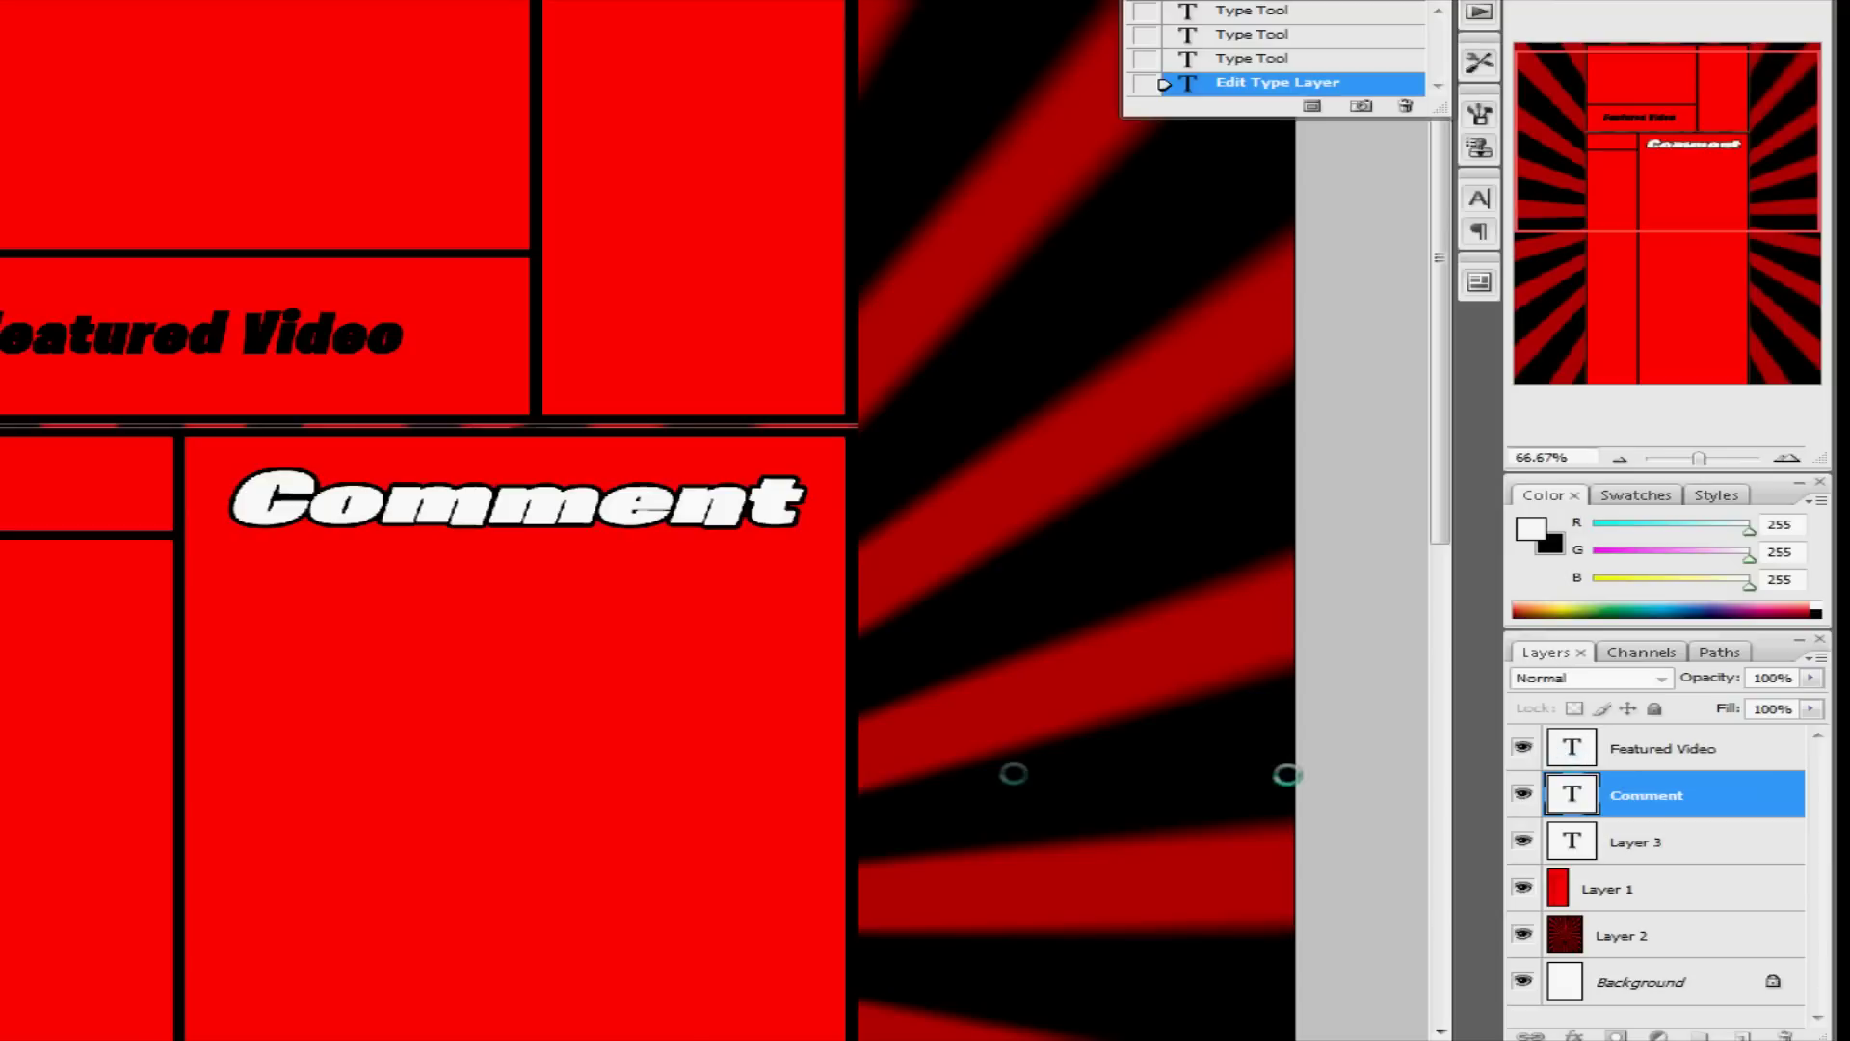
click(1651, 756)
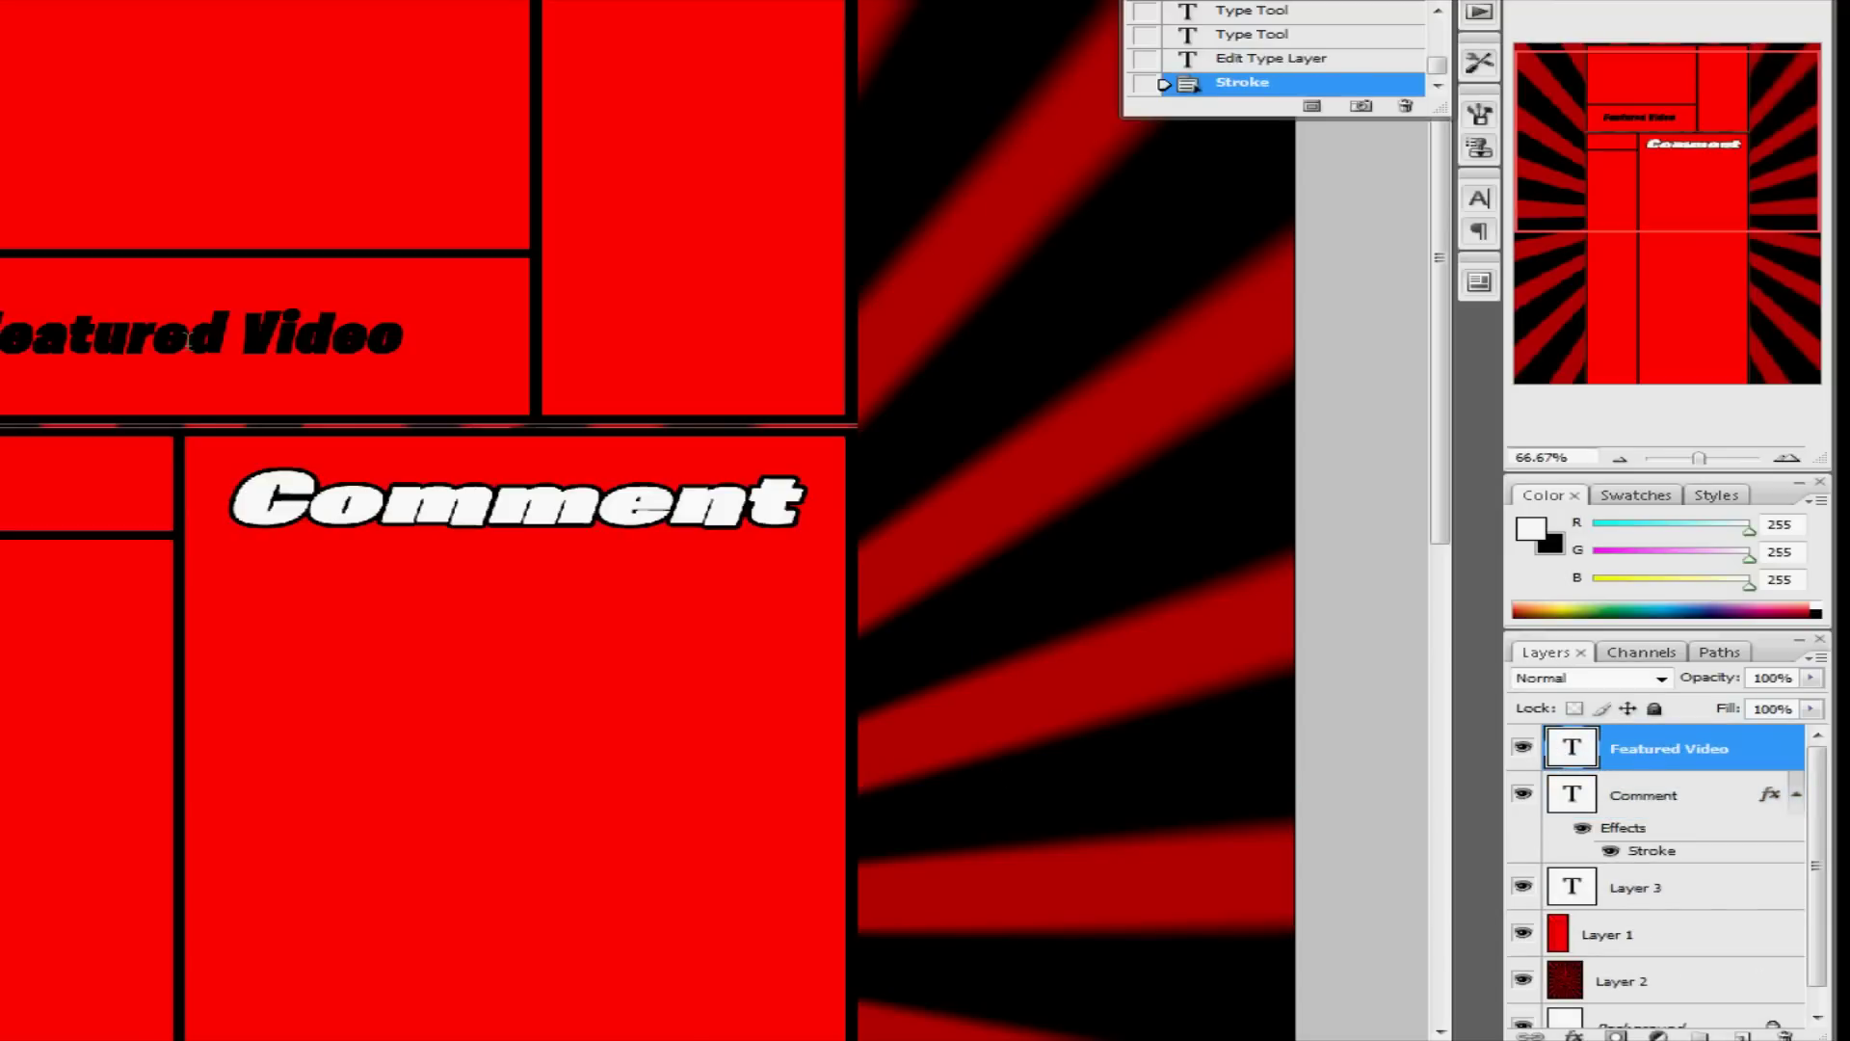
triple_click(190, 335)
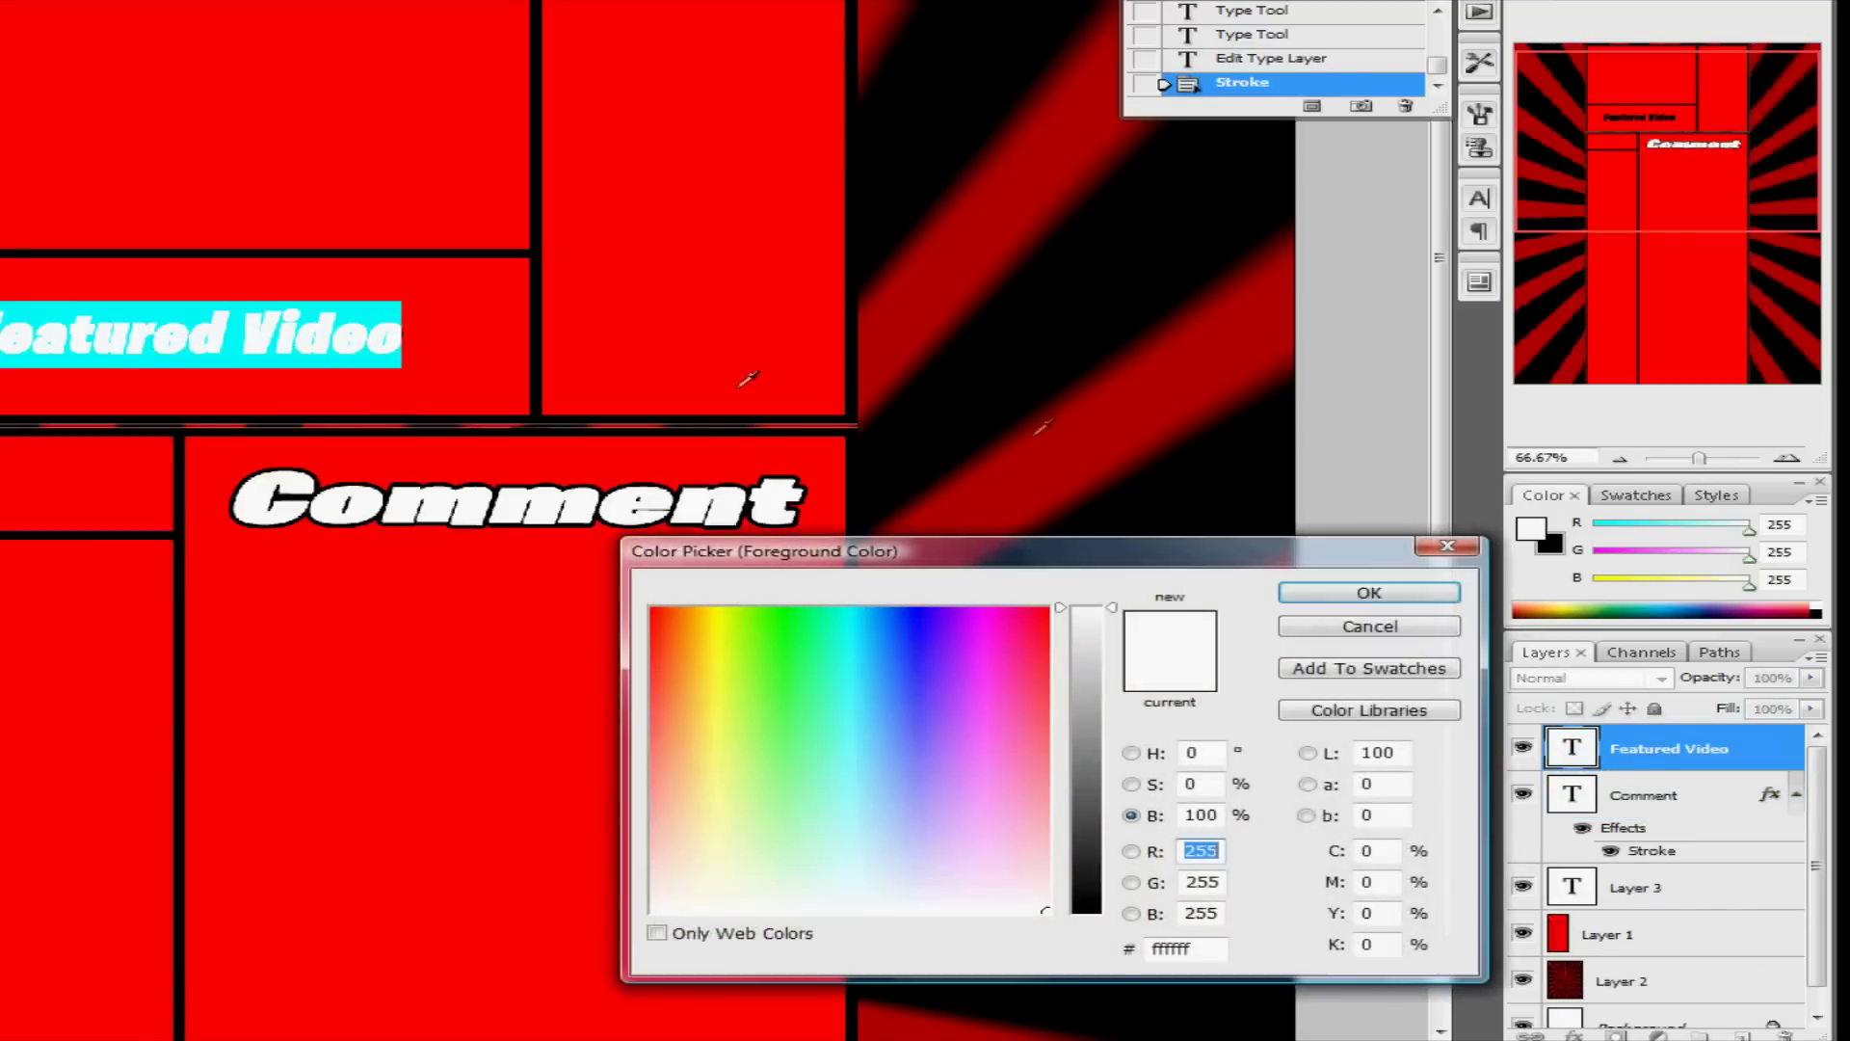
Step: Colour the Featured Video text white and add a black Stroke layer style
click(1349, 590)
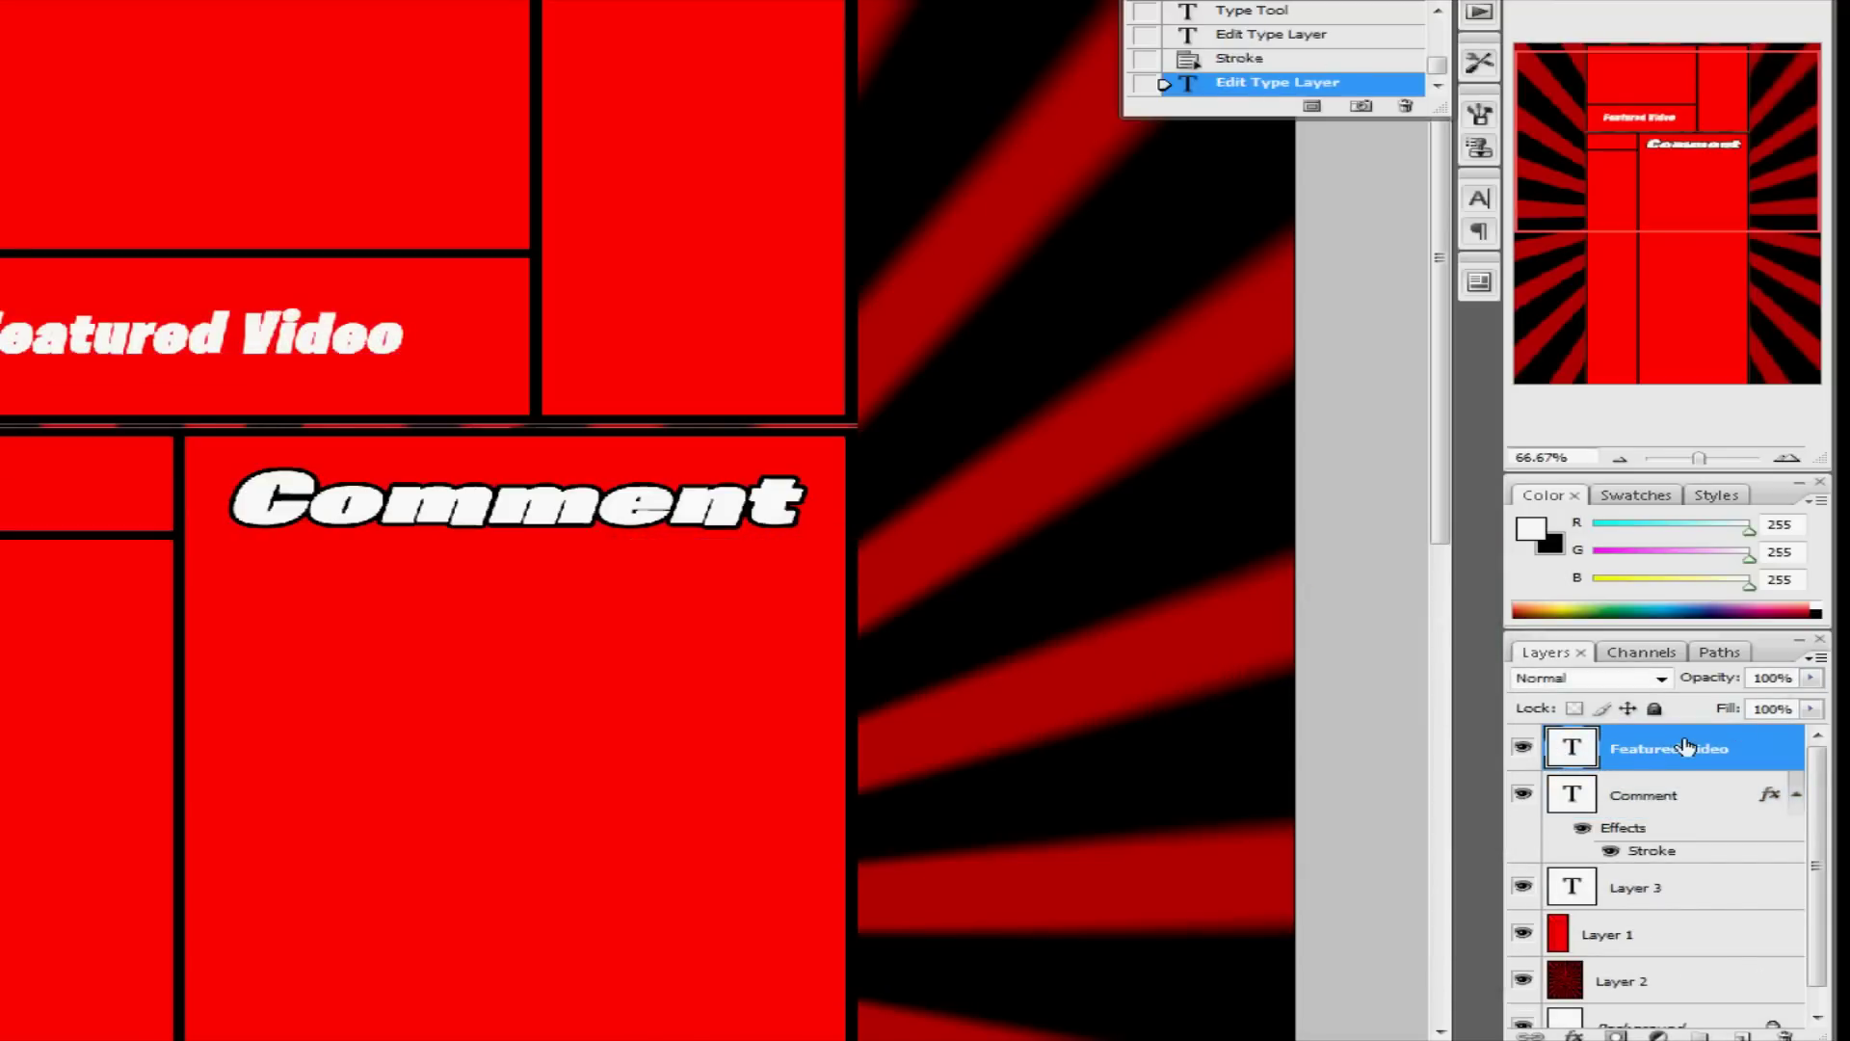
double_click(1754, 748)
click(834, 902)
click(870, 902)
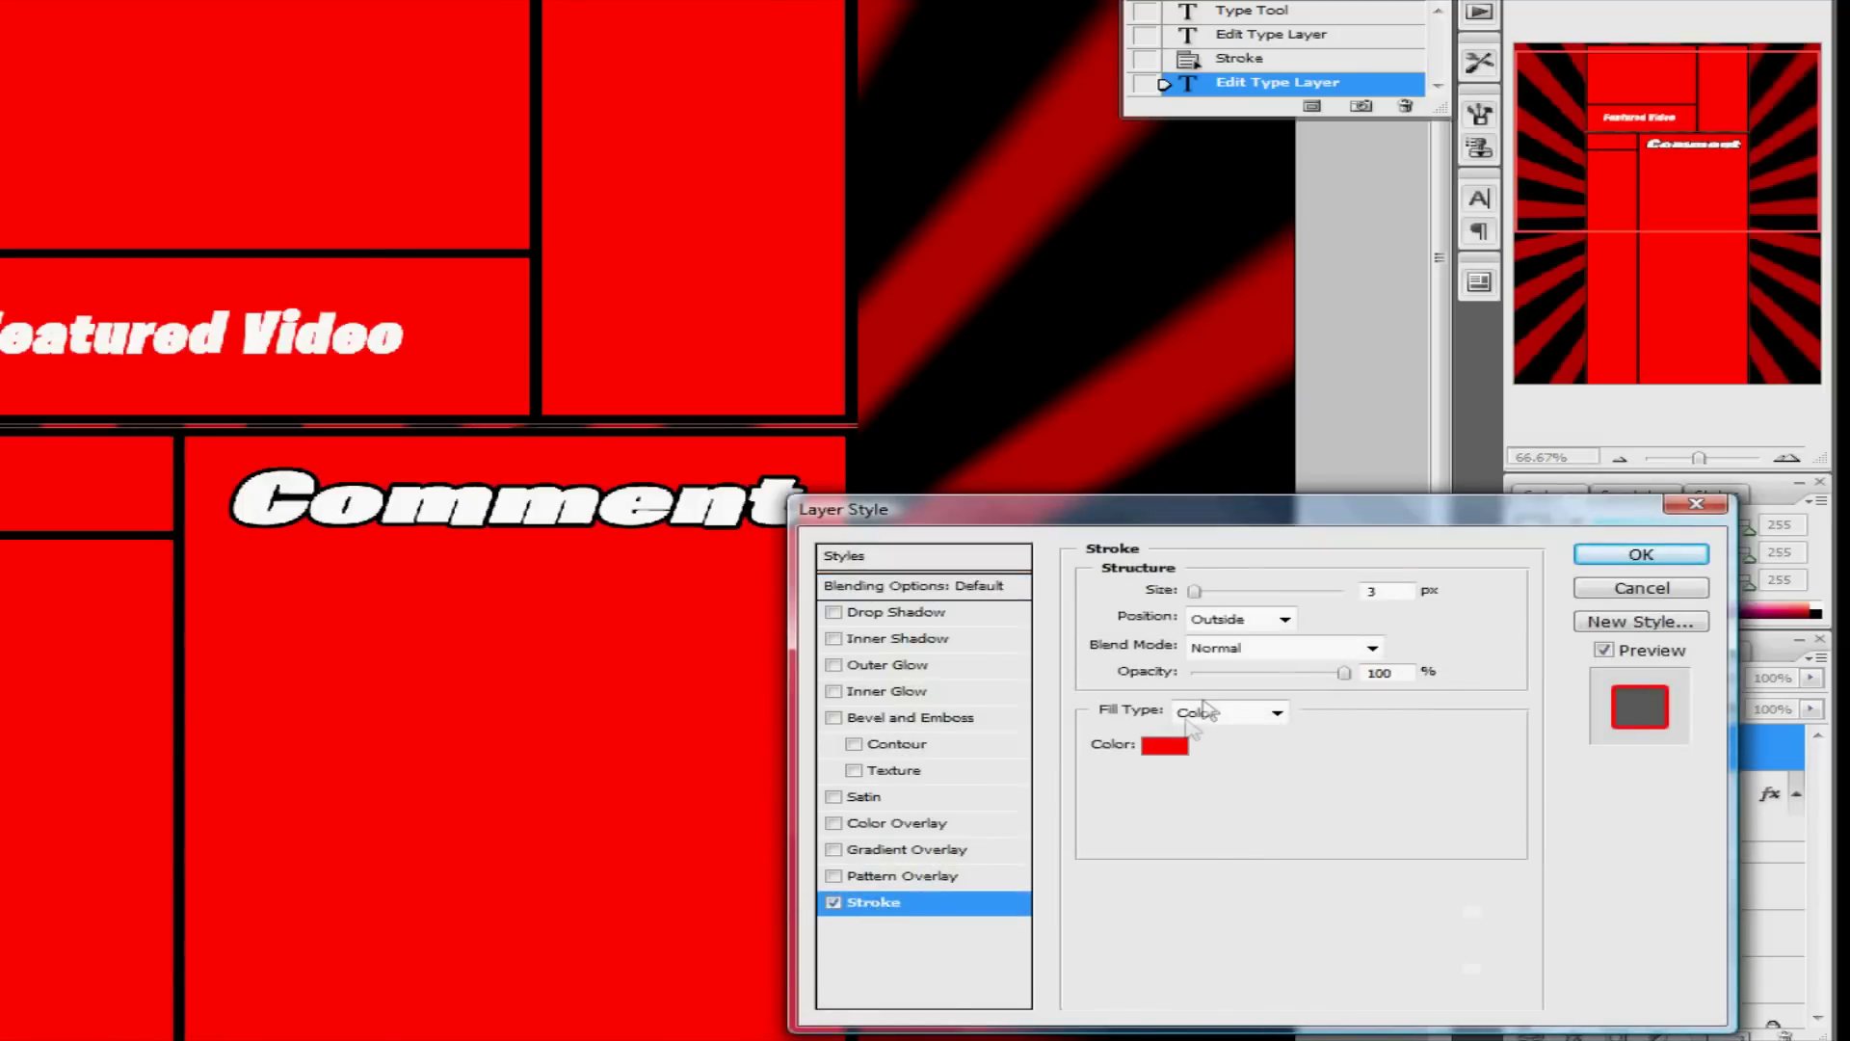
click(1111, 855)
drag(1123, 616, 1124, 901)
click(1437, 596)
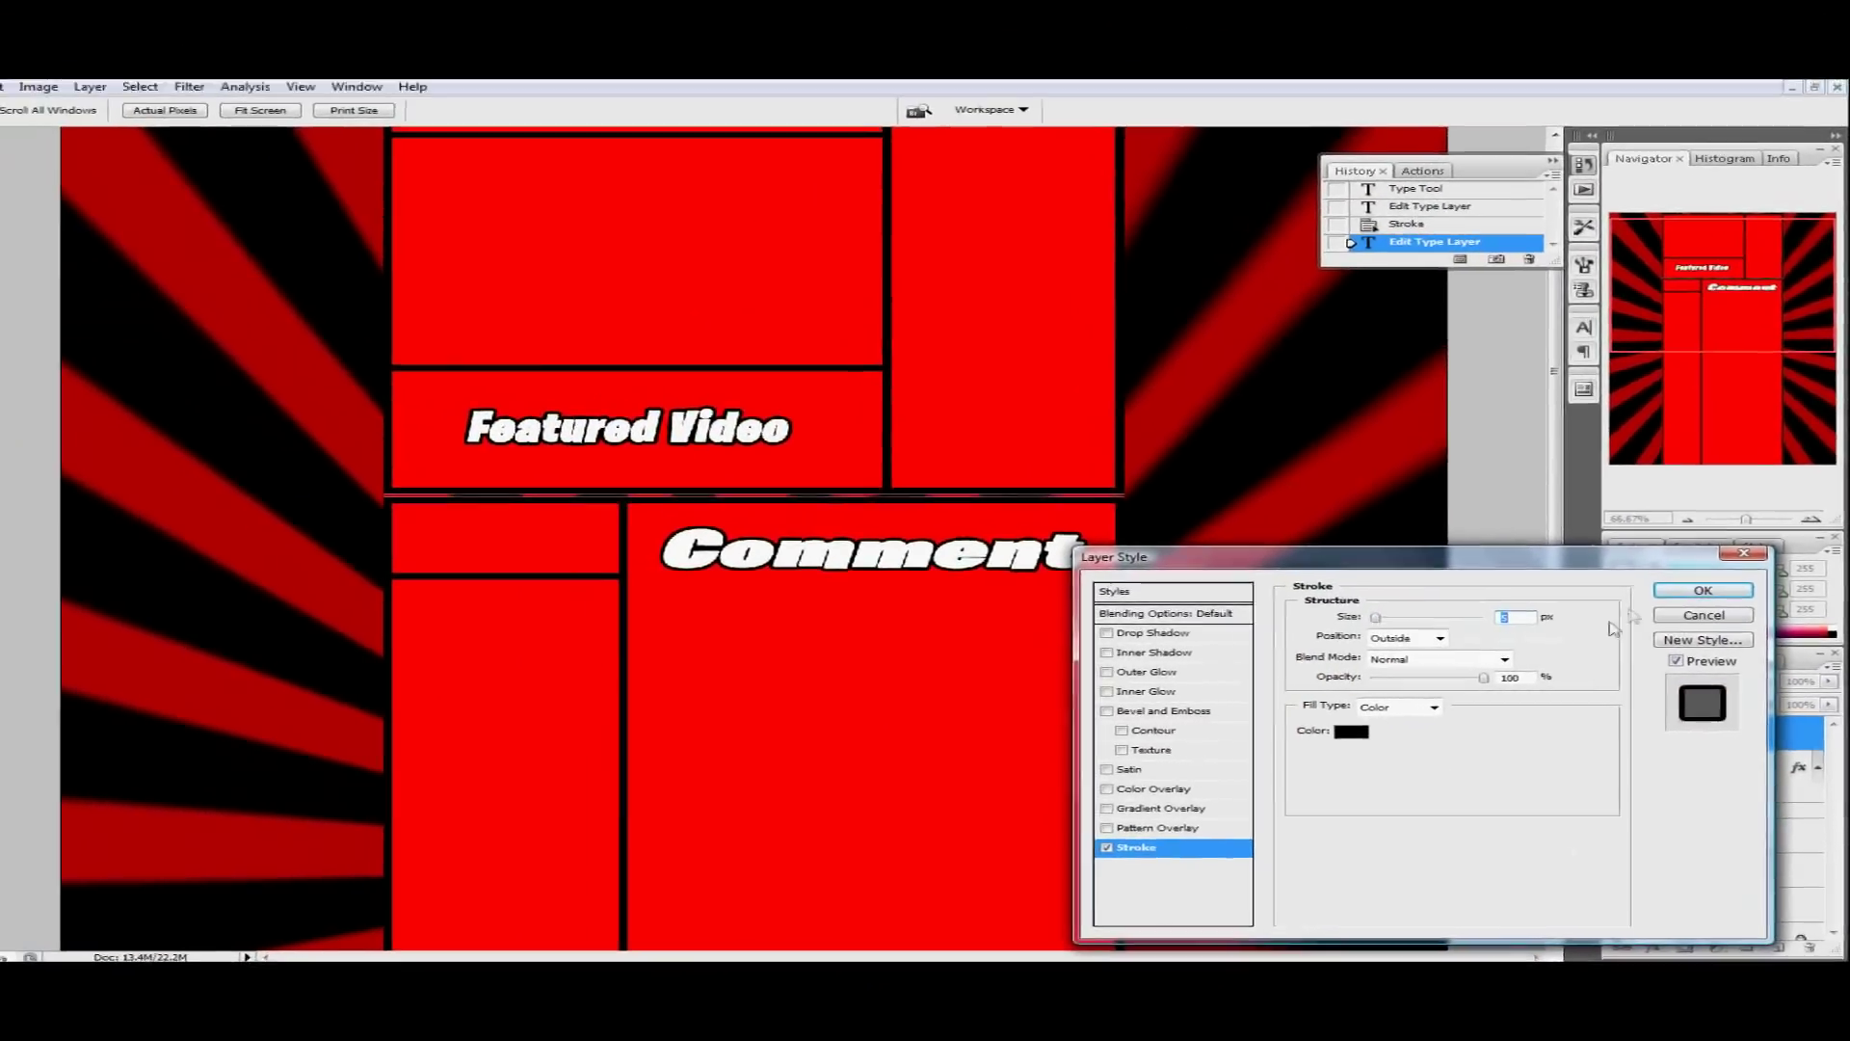
click(1703, 590)
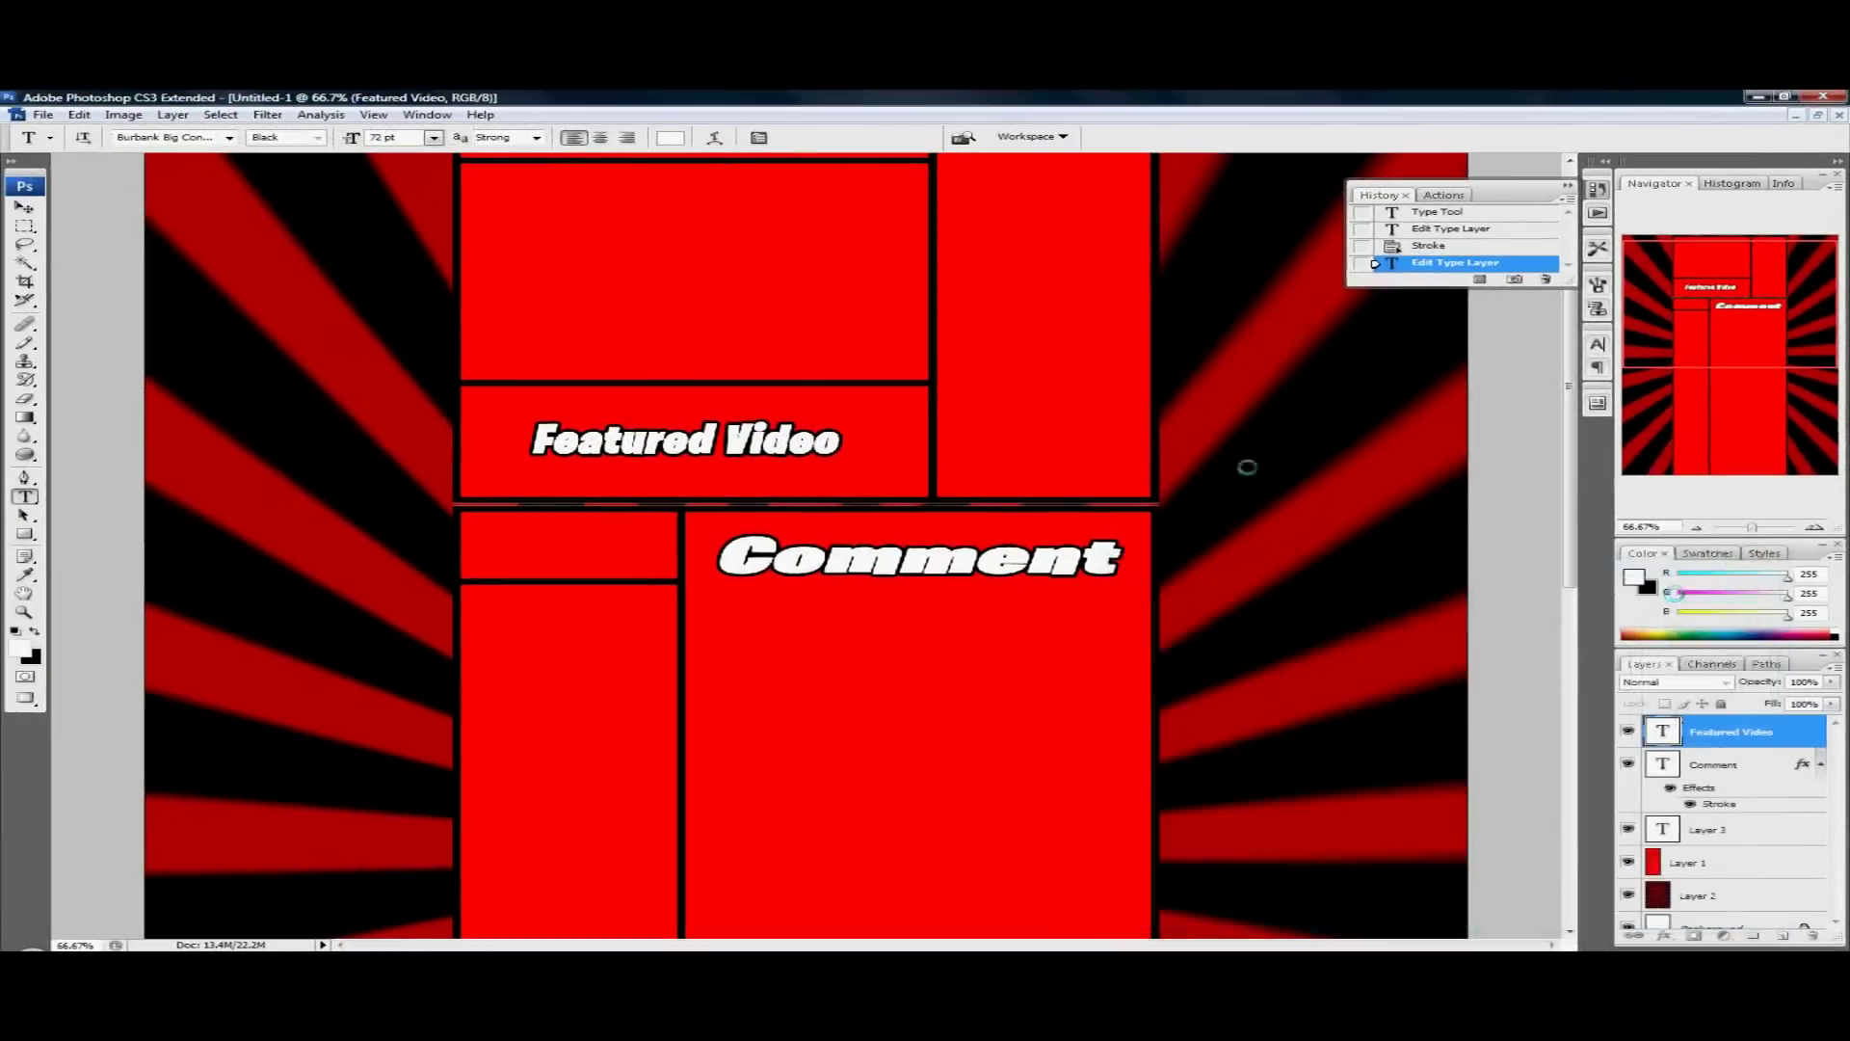